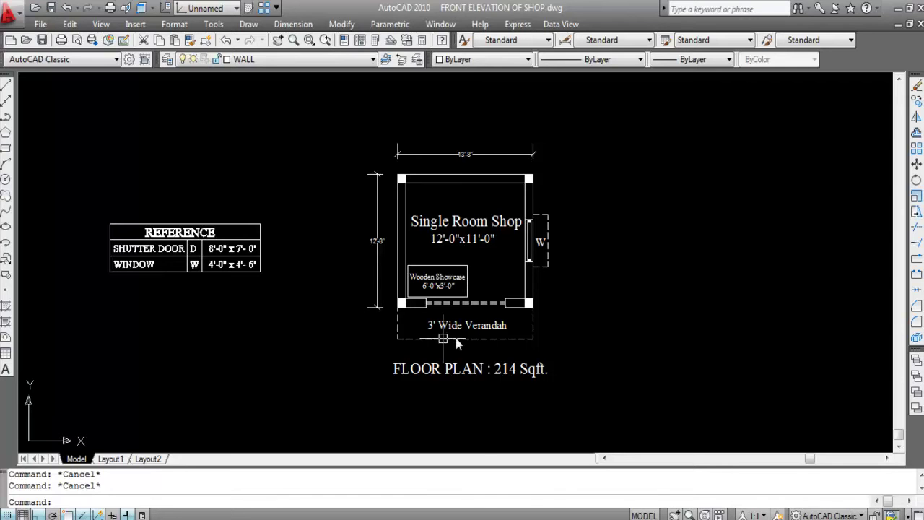
- Draw a long horizontal line with Ortho on in the empty space above the floor plan
scroll(430, 303, "down", 3)
scroll(413, 303, "up", 2)
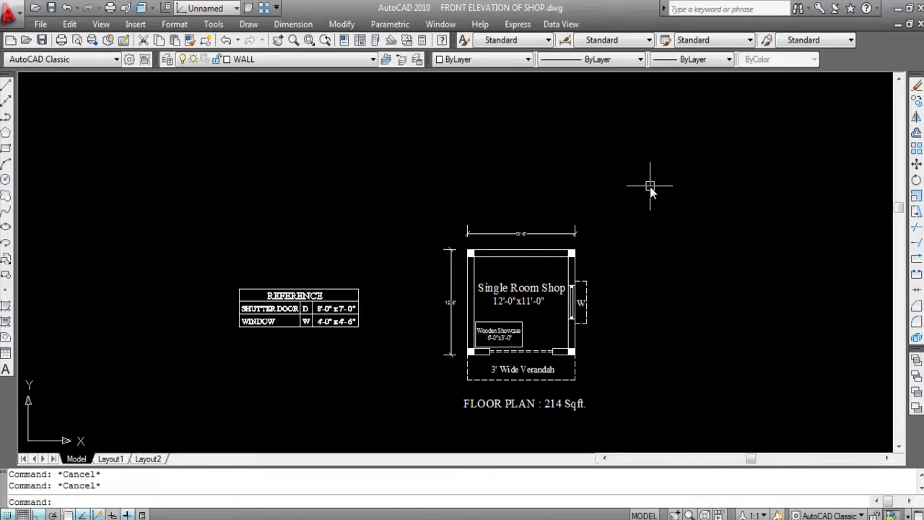
type("L")
key("Return")
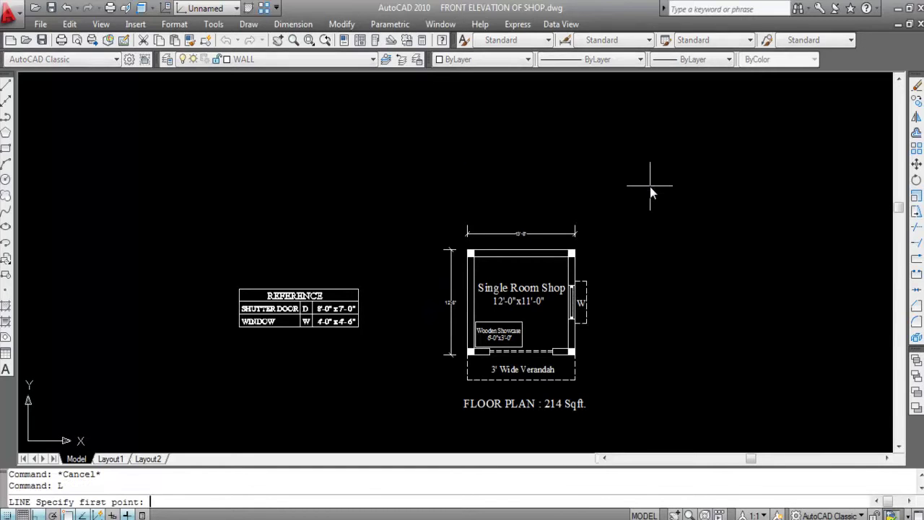
left_click(405, 177)
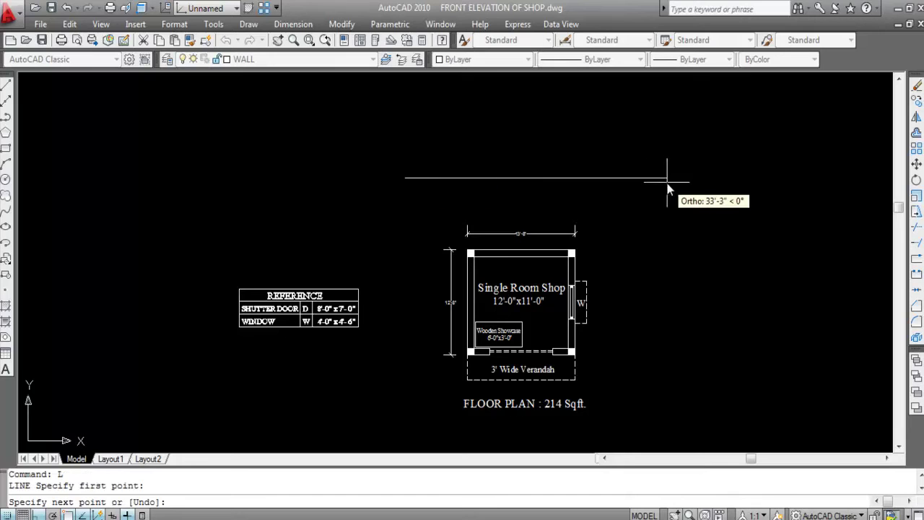
left_click(626, 177)
key("Escape")
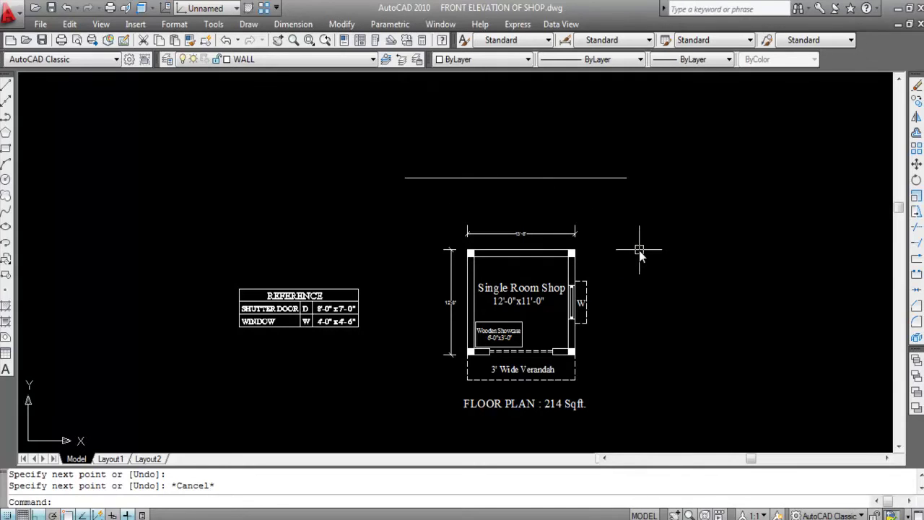
- Offset the horizontal line 6 inches upward to form a double line
type("o")
key("Return")
type("6")
key("Return")
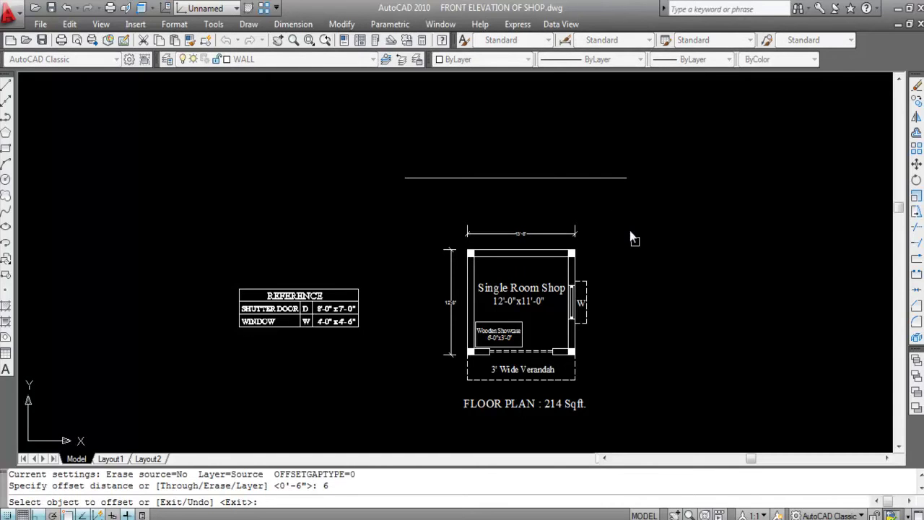
left_click(598, 182)
left_click(582, 124)
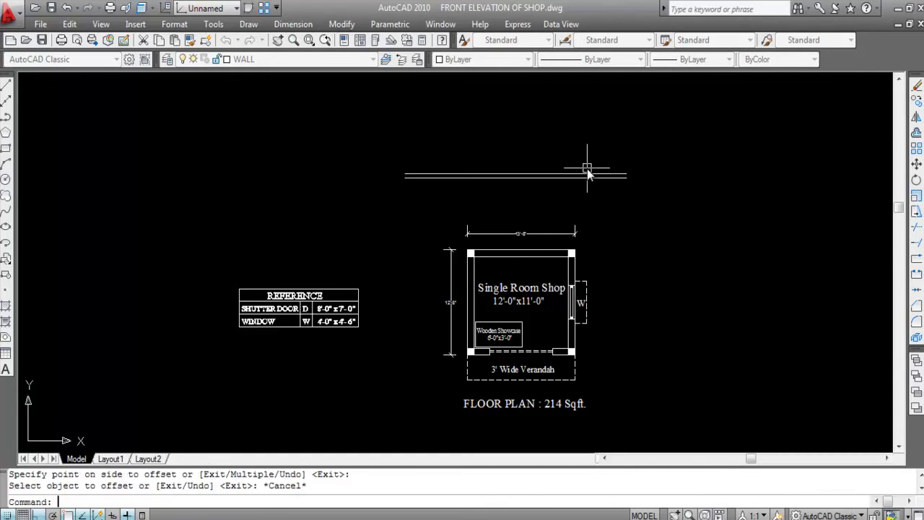
key("Escape")
scroll(586, 171, "up", 3)
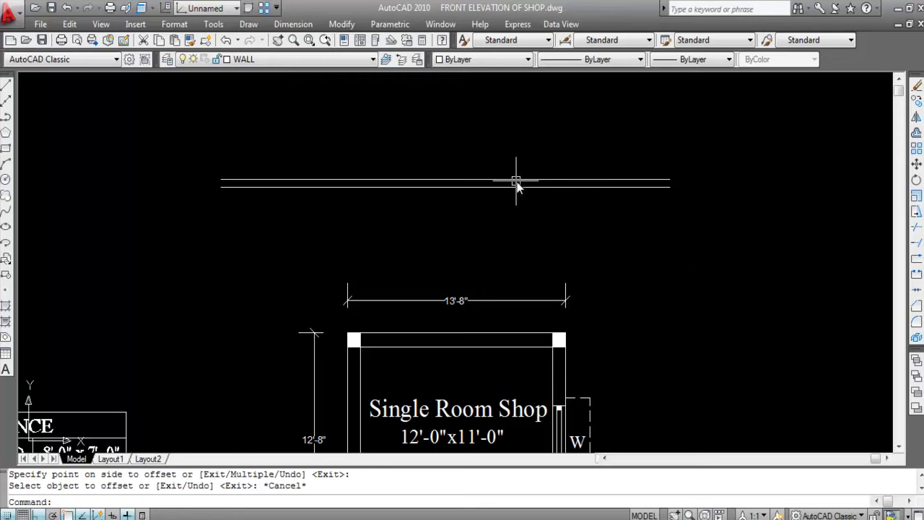
mouse_move(589, 185)
scroll(565, 137, "down", 4)
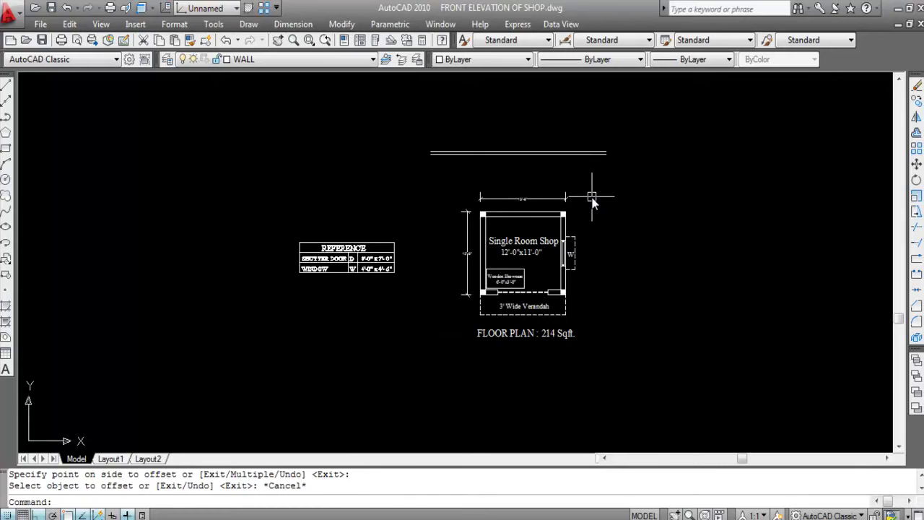
scroll(520, 255, "up", 2)
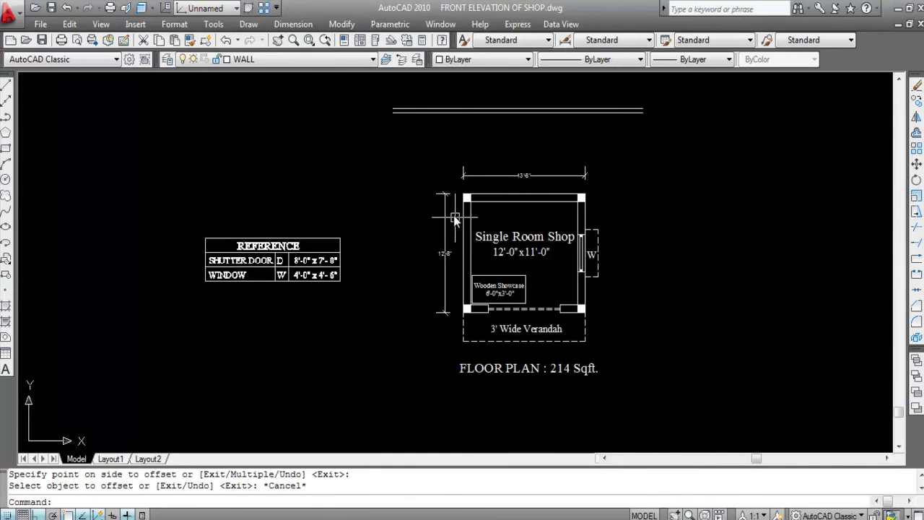
- Place vertical XLINE construction lines through the plan's lower-left and lower-right wall corners
type("XL")
key("Return")
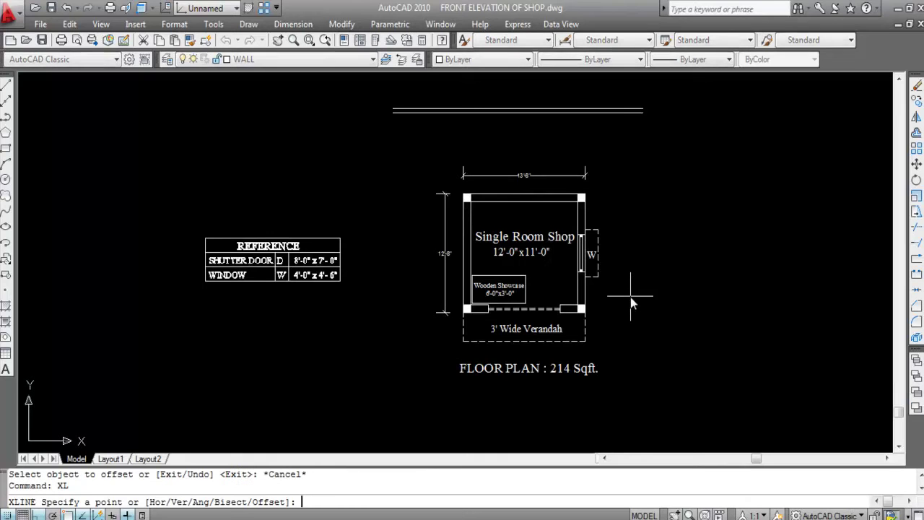
type("V")
key("Return")
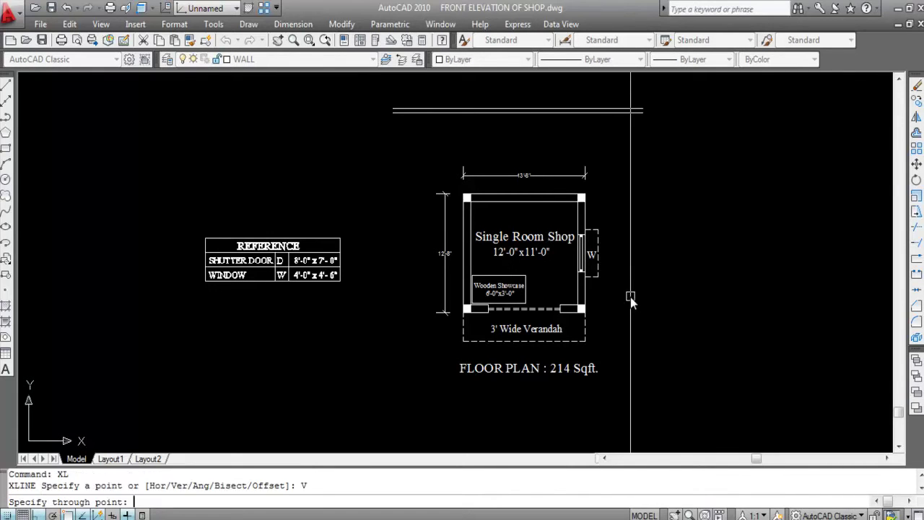
scroll(483, 309, "up", 1)
scroll(484, 309, "up", 1)
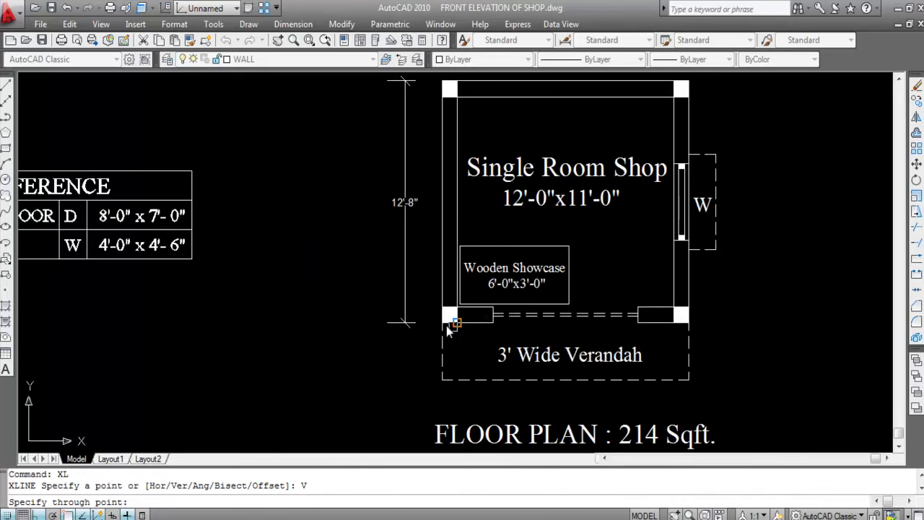
left_click(443, 316)
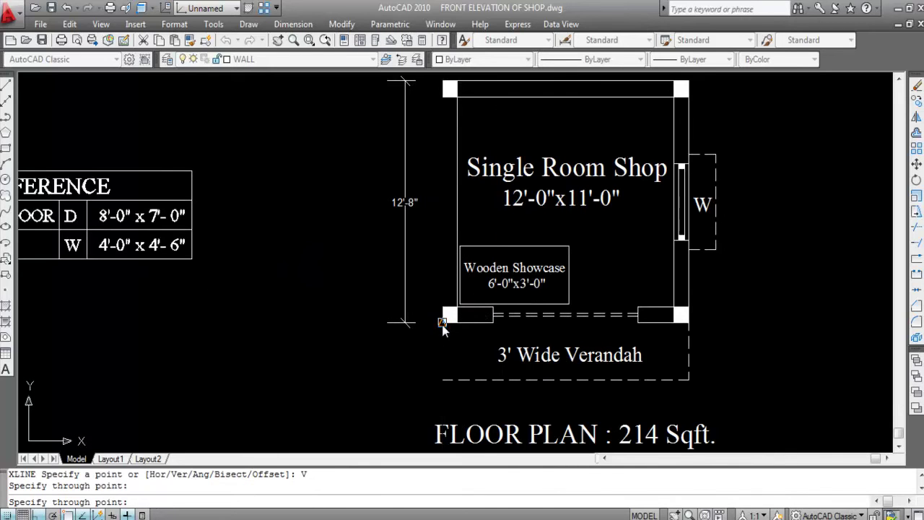
left_click(686, 320)
scroll(520, 318, "down", 3)
scroll(558, 209, "up", 3)
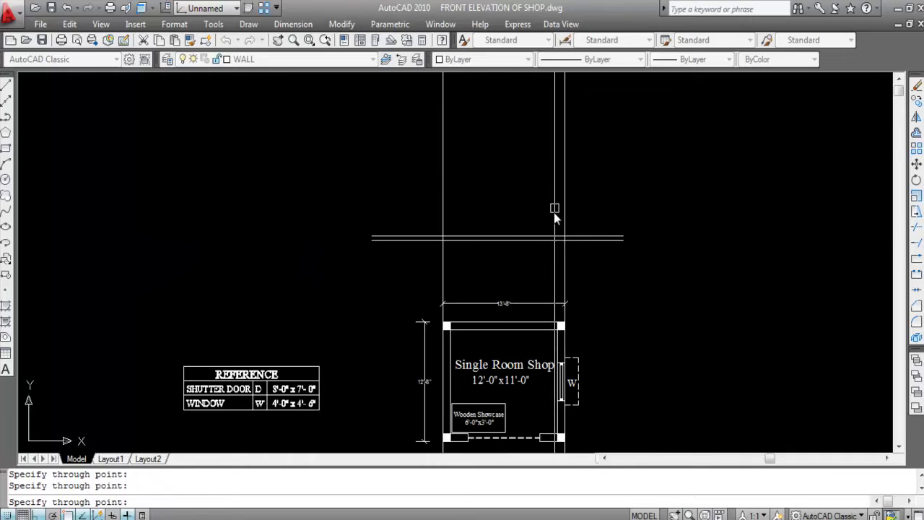
key("Escape")
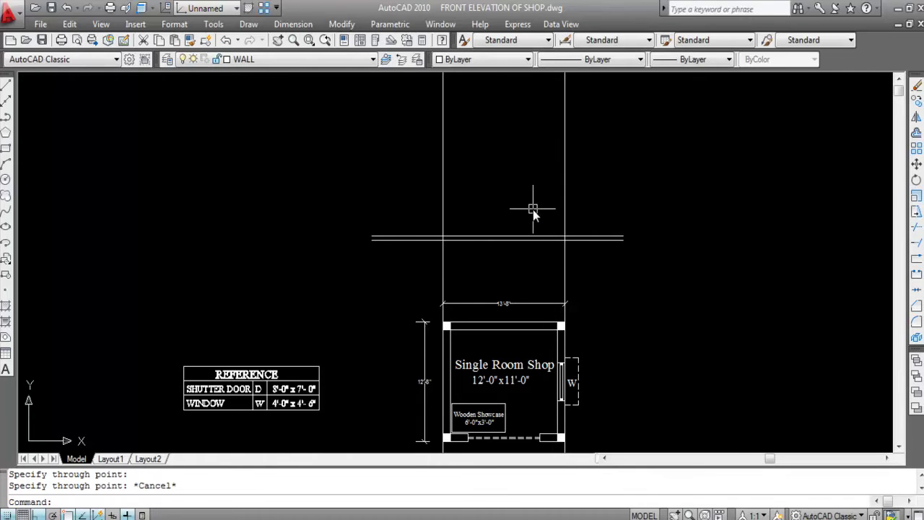
scroll(532, 209, "down", 2)
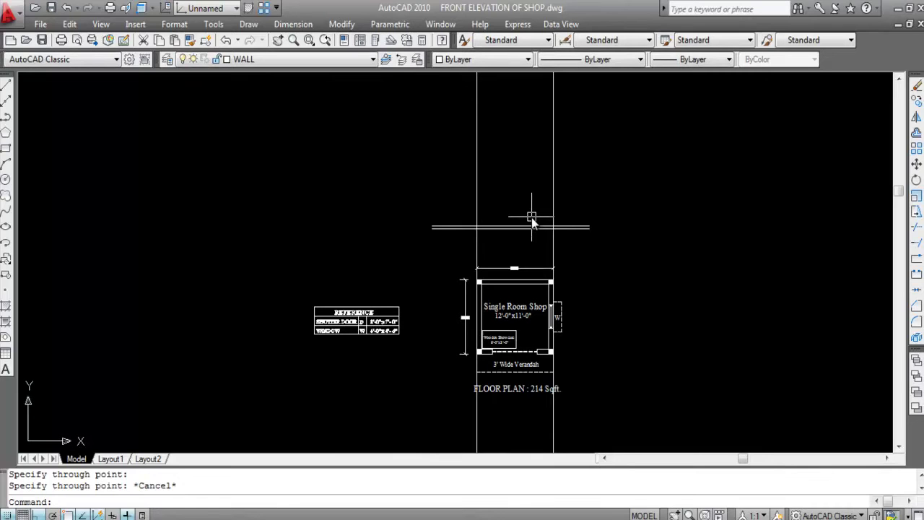
- Offset the left construction line 6 inches left and the right one 6 inches right
type("O")
key("Return")
type("6")
key("Return")
left_click(477, 189)
left_click(389, 173)
left_click(553, 188)
left_click(646, 192)
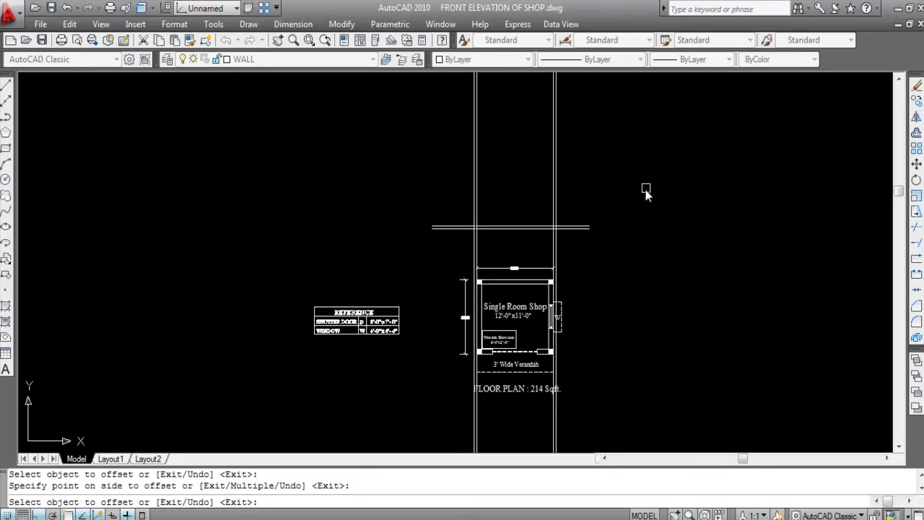
scroll(562, 220, "up", 4)
key("Escape")
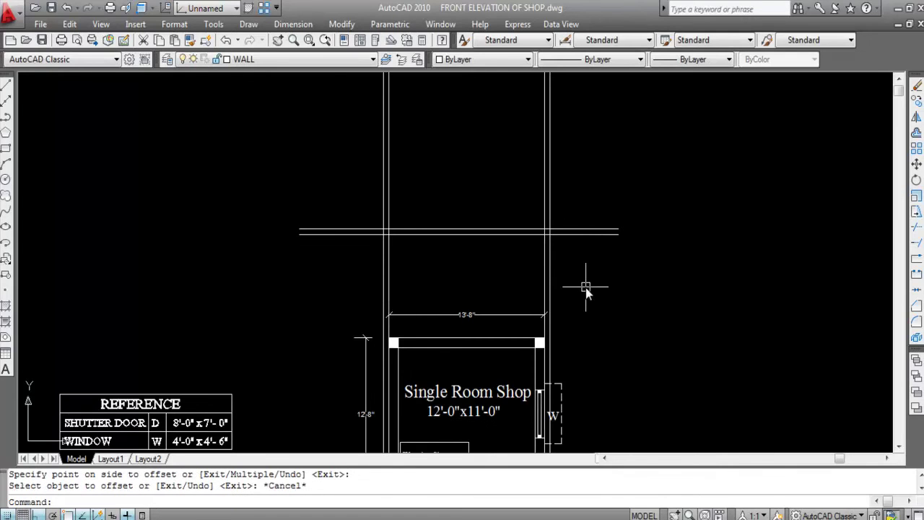
- Begin a trim, picking the plan's top wall as the cutting edge
type("tr")
key("Return")
left_click(474, 347)
left_click(474, 344)
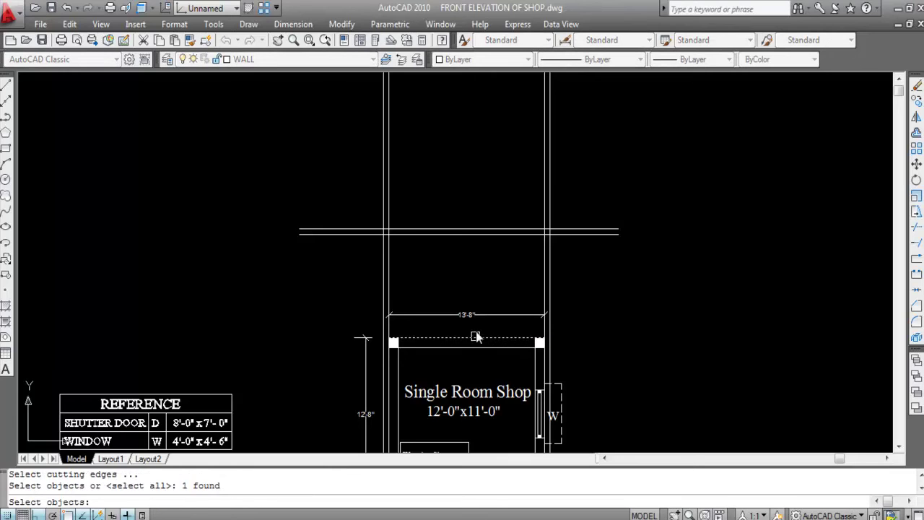
- Restart TRIM with both horizontal lines and all four vertical lines as cutting edges
key("Escape")
type("tr")
key("Return")
left_click(484, 234)
left_click(484, 229)
left_click(661, 282)
left_click(372, 253)
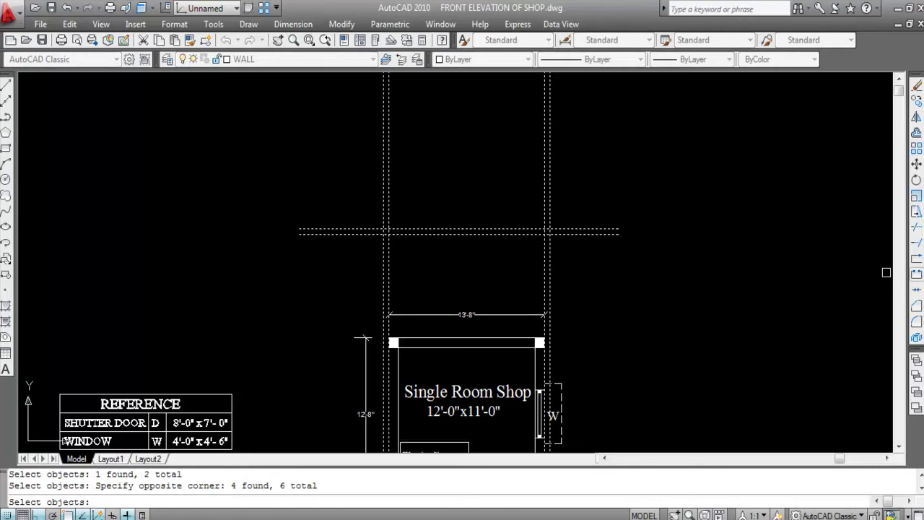
key("Return")
- Trim the horizontal overhangs and vertical stubs, leaving walls on a plinth strip
left_click(570, 230)
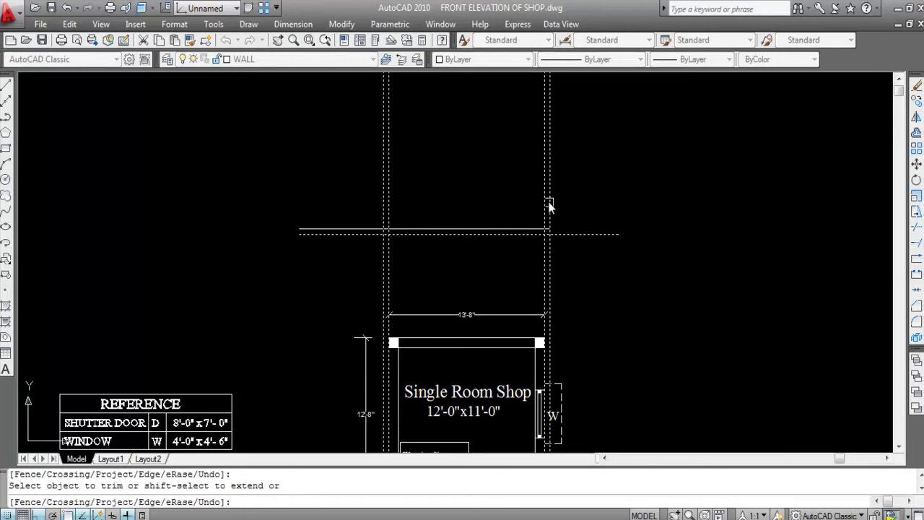
left_click(550, 208)
left_click(384, 195)
left_click(359, 229)
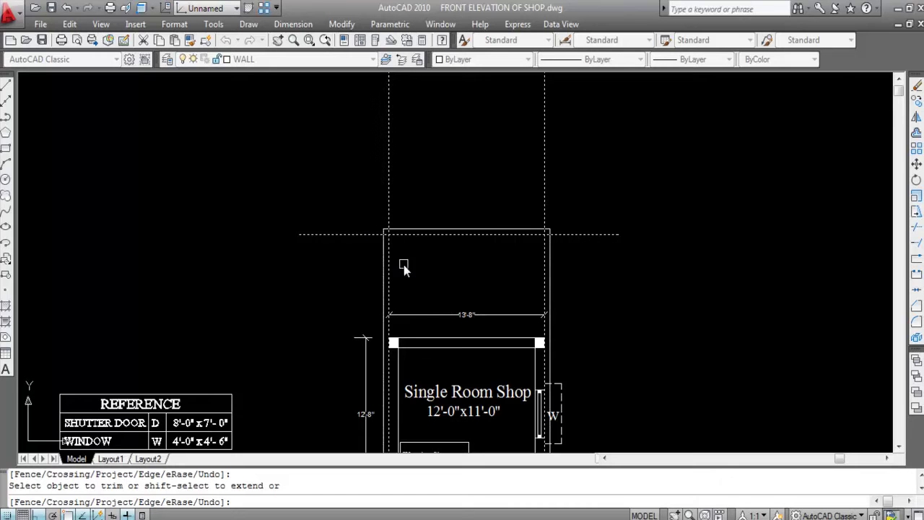
scroll(386, 256, "up", 3)
left_click(794, 282)
left_click(795, 282)
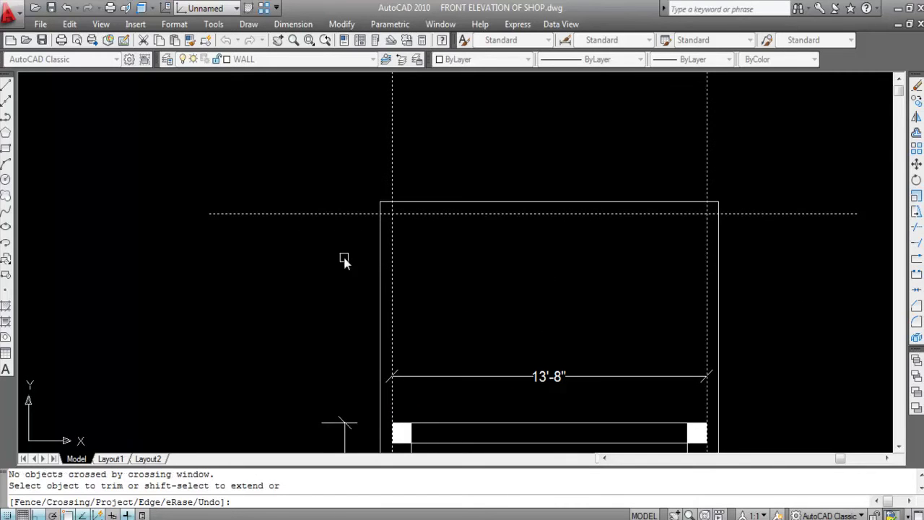
left_click(763, 273)
left_click(332, 229)
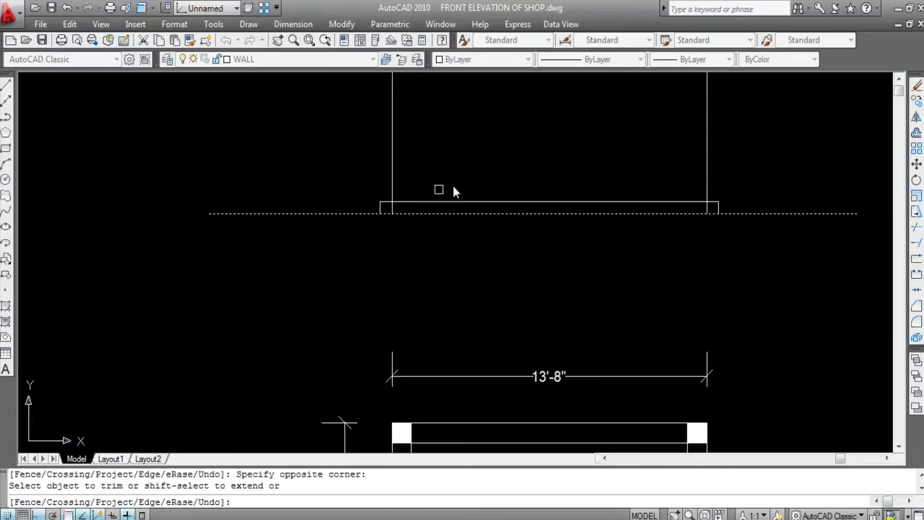
scroll(393, 203, "up", 2)
left_click(389, 209)
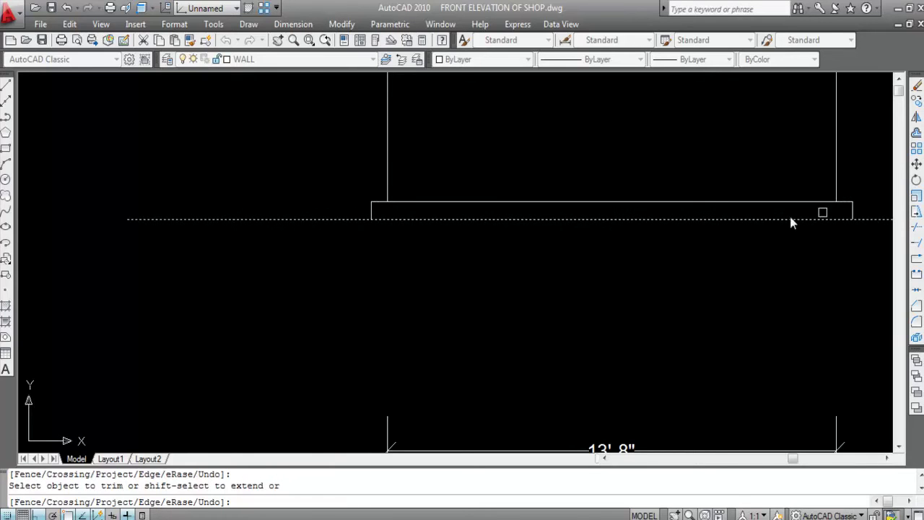
scroll(606, 257, "down", 3)
key("Escape")
- Select the base line, plinth top edge and plinth end to check the trimmed outline
scroll(666, 260, "down", 1)
scroll(642, 252, "up", 2)
left_click(665, 264)
left_click(614, 211)
key("Escape")
left_click(542, 233)
key("Escape")
scroll(602, 241, "up", 3)
left_click(529, 206)
left_click(666, 278)
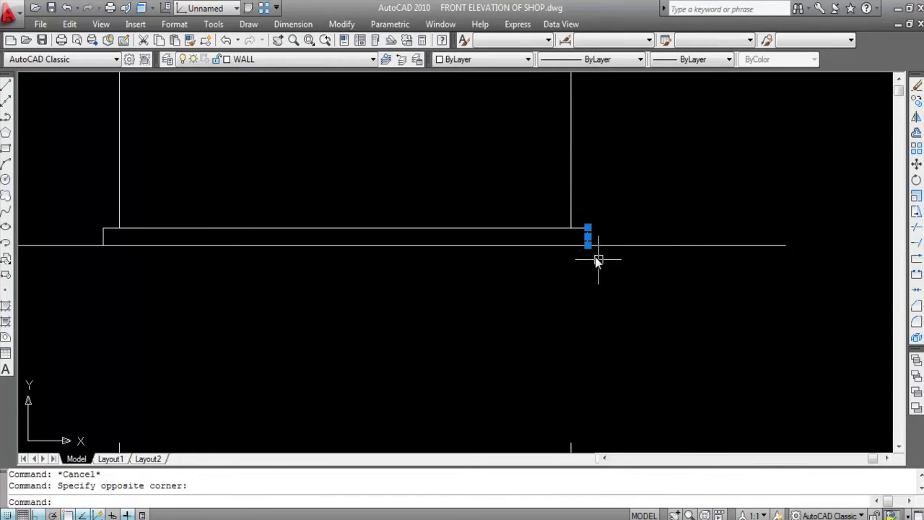
key("Escape")
scroll(570, 266, "down", 4)
scroll(570, 253, "up", 3)
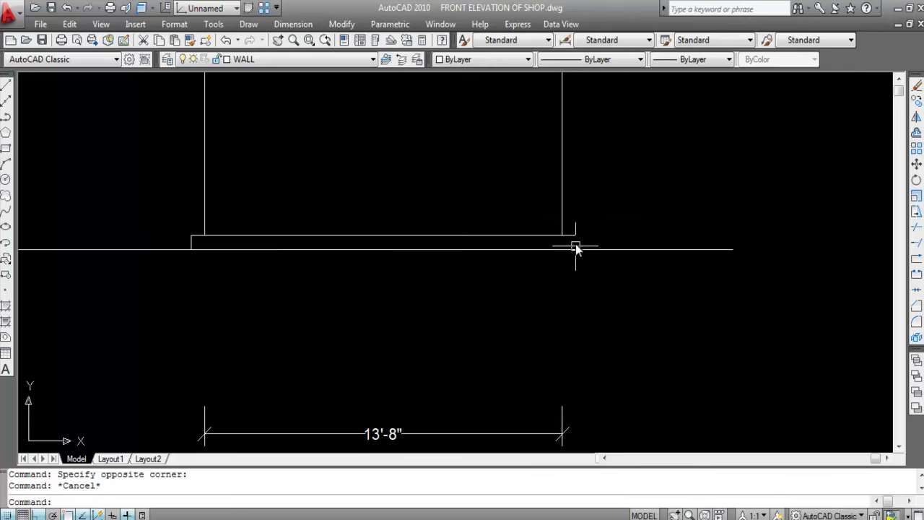
- Add linear dimensions for the plinth's projection beyond the wall and its height
left_click(293, 24)
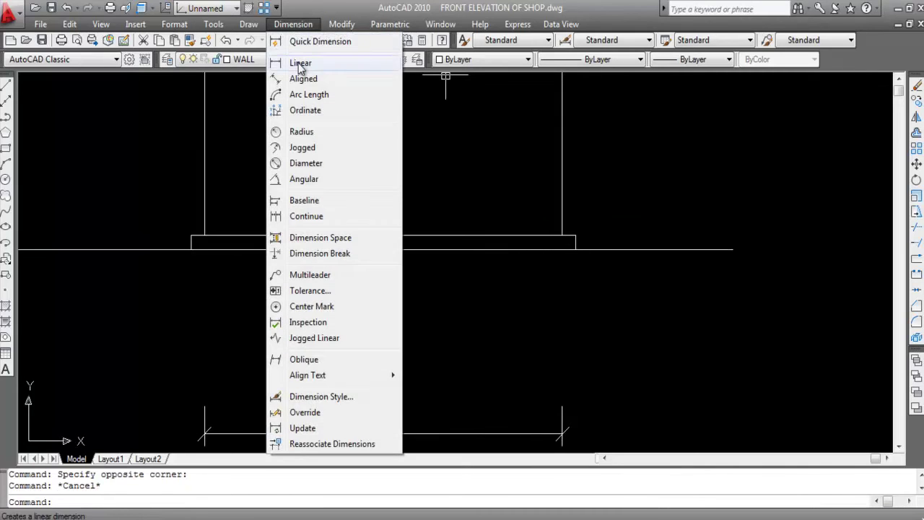
left_click(298, 63)
key("Return")
scroll(583, 241, "up", 5)
key("Return")
key("Return")
key("Return")
key("Return")
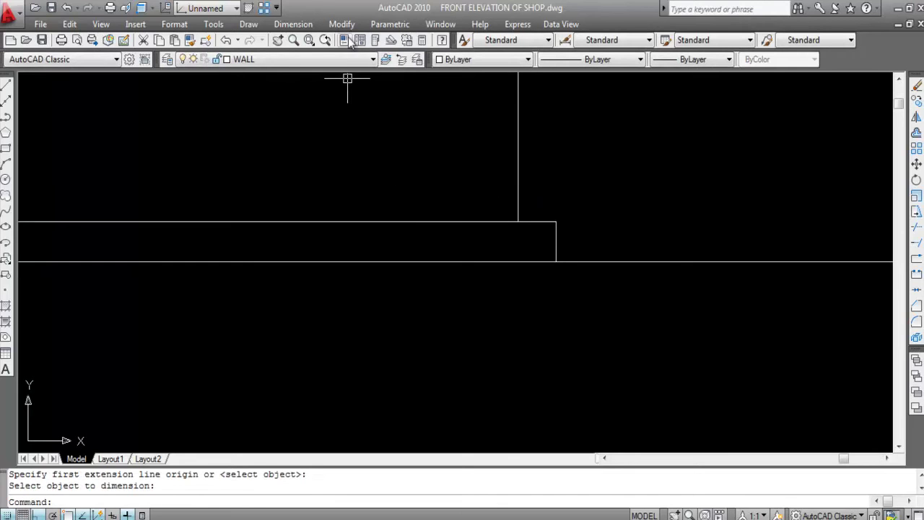
key("Return")
left_click(518, 221)
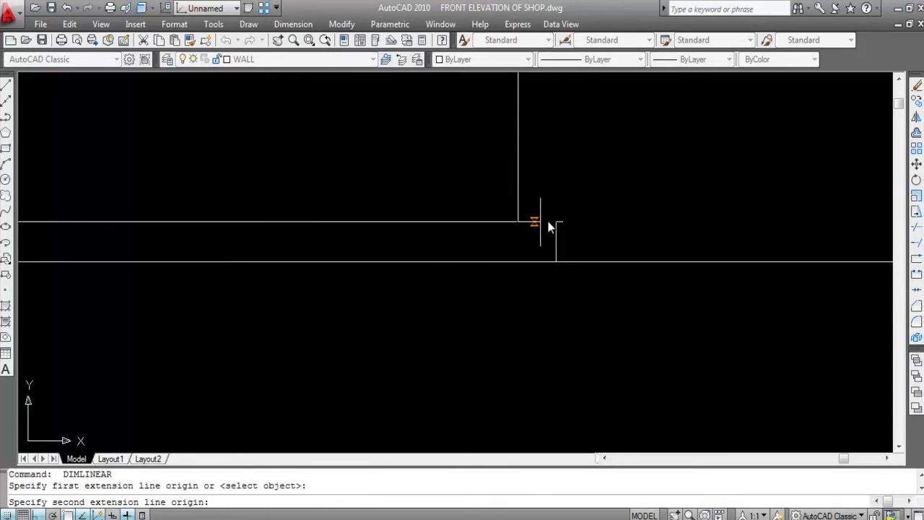
left_click(556, 221)
scroll(565, 193, "up", 3)
key("Return")
key("Return")
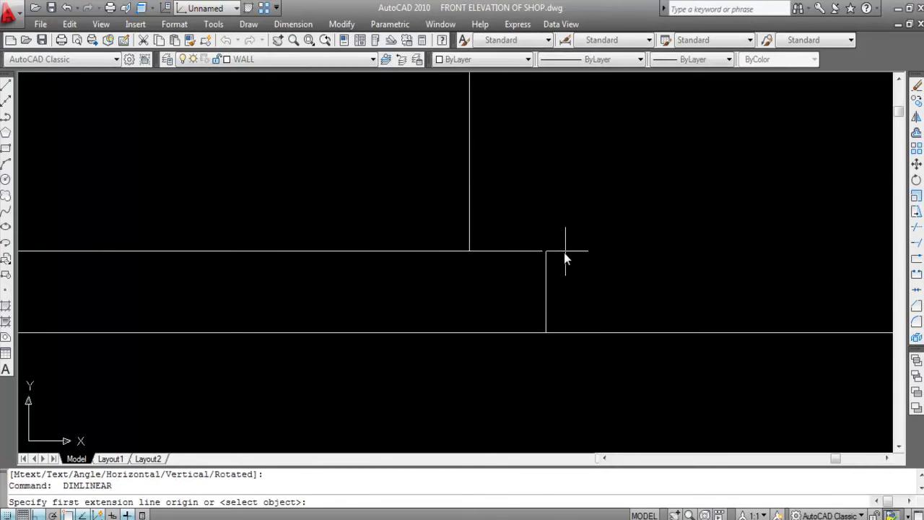
left_click(546, 252)
left_click(546, 333)
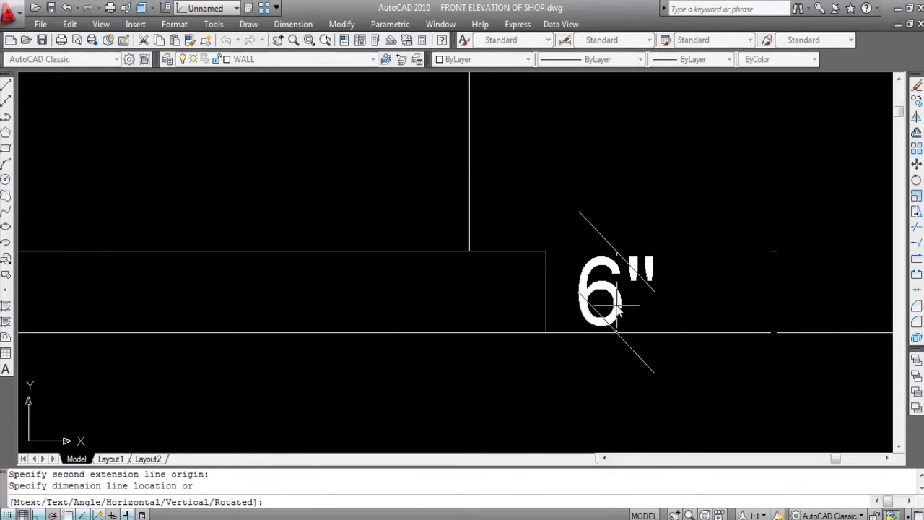
key("Return")
scroll(604, 268, "down", 6)
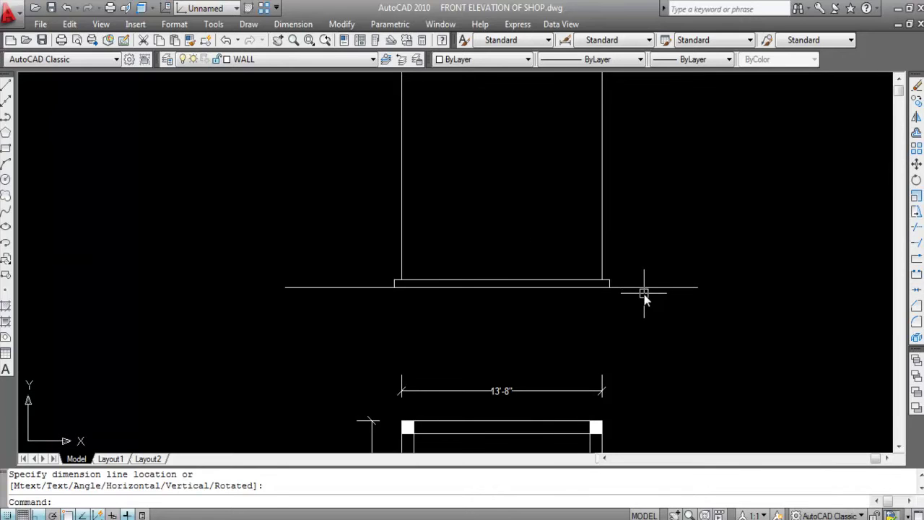
scroll(527, 256, "down", 2)
- Draw a temporary polyline boundary enclosing the ground line just past the plinth
type("pl")
key("Return")
left_click(422, 254)
left_click(422, 310)
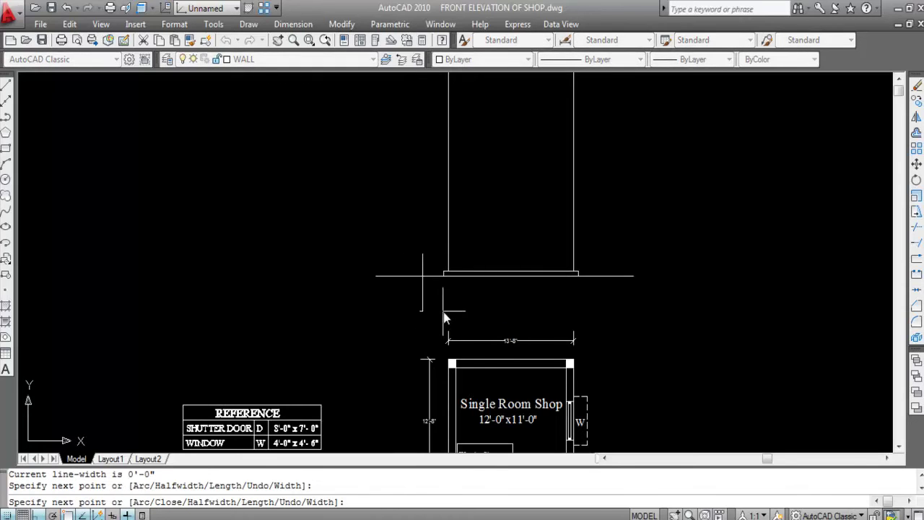
left_click(596, 310)
left_click(596, 247)
key("Return")
- Trim both overhanging ends of the ground line against the boundary
type("tr")
key("Return")
key("Return")
left_click(611, 275)
left_click(412, 275)
key("Escape")
- Delete the temporary boundary polyline, then select the 12'-0"x11'-0" room size text
left_click(423, 288)
key("Delete")
scroll(428, 283, "down", 3)
scroll(469, 271, "up", 5)
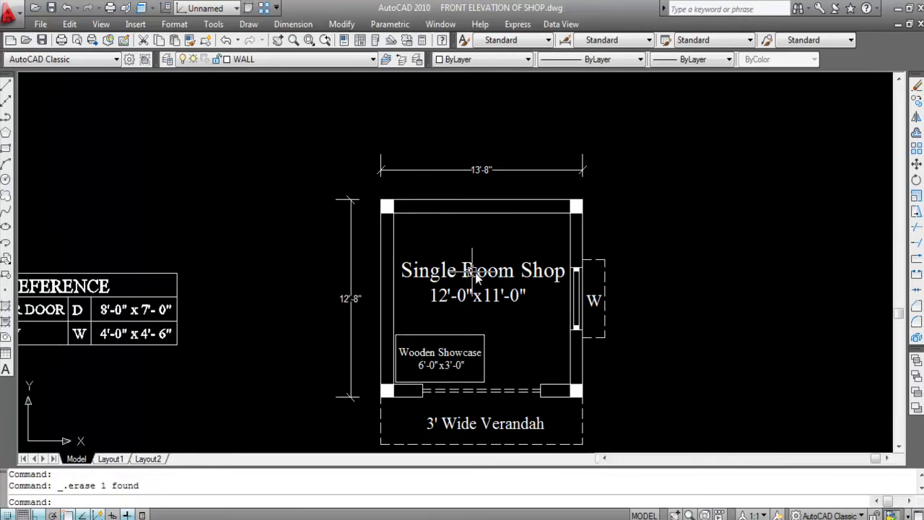
left_click(479, 296)
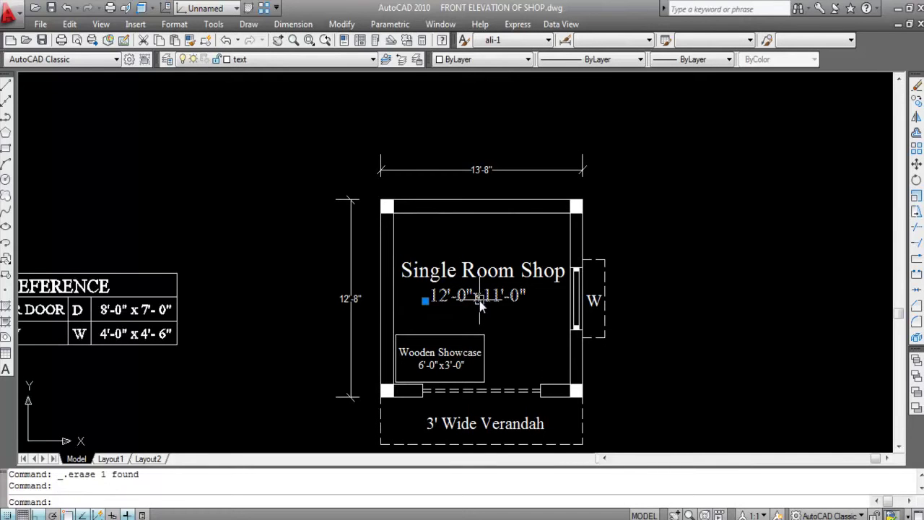
- Copy the room-size text to the ground line's end and change it to 'G.L.'
key("ctrl+shift+c")
left_click(459, 298)
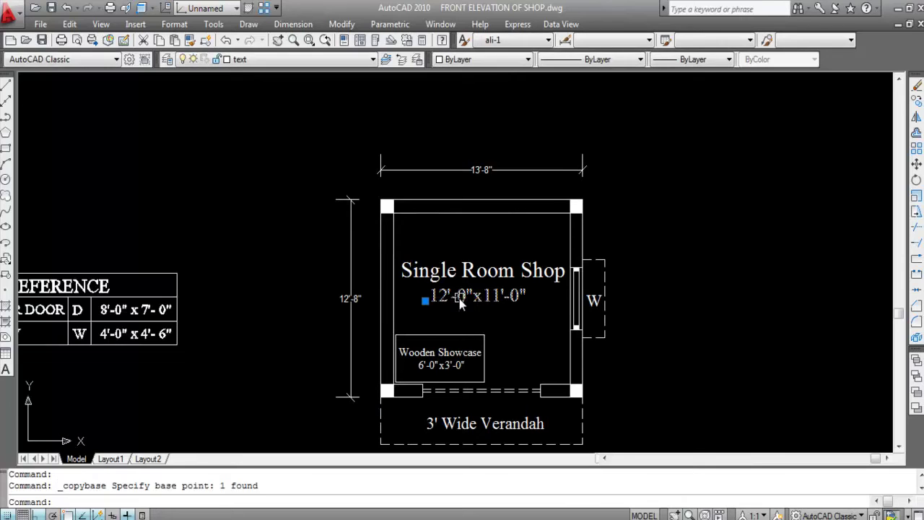
key("ctrl+v")
scroll(470, 309, "down", 4)
scroll(537, 209, "up", 7)
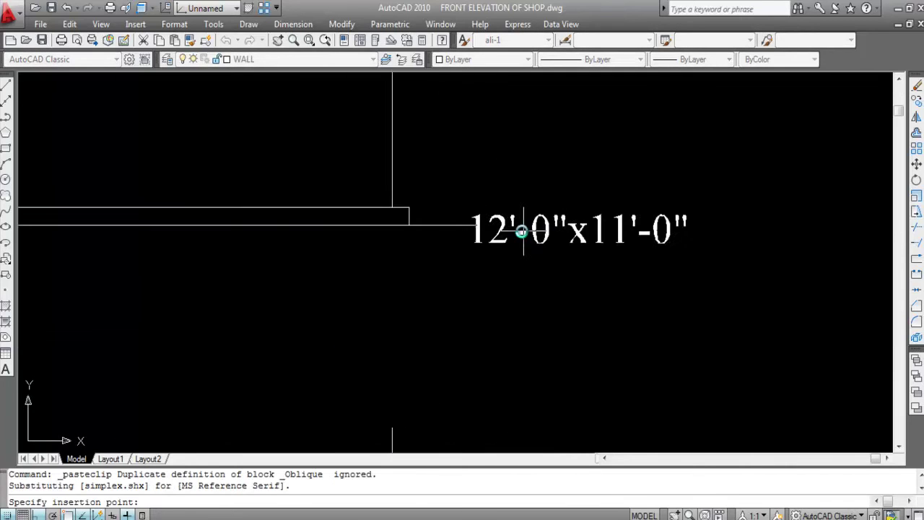
left_click(517, 231)
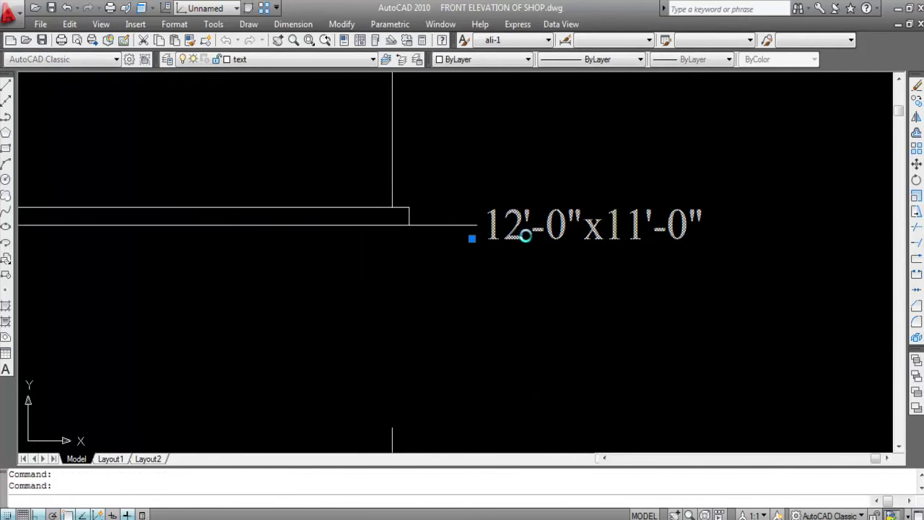
double_click(529, 238)
type("G.L.")
left_click(595, 230)
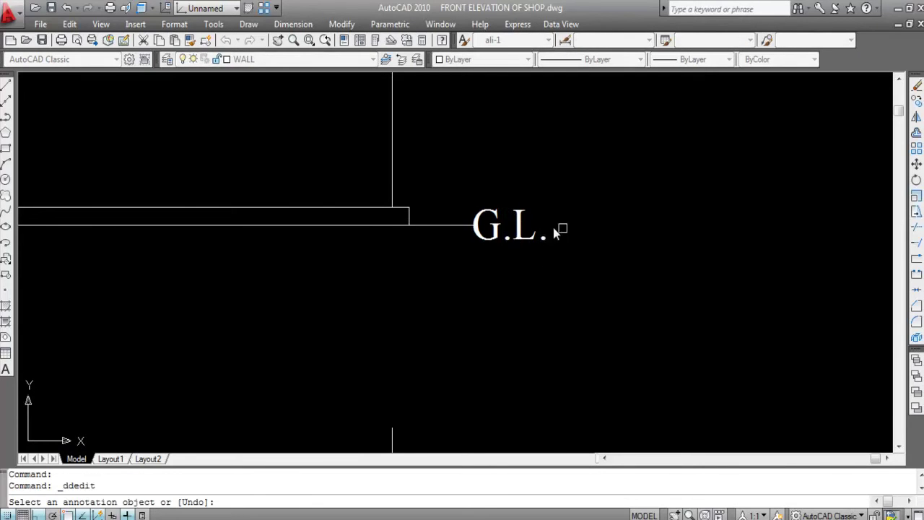
key("Escape")
- Copy the G.L. label up to plinth level, erasing the extra overlapping copy
left_click(517, 240)
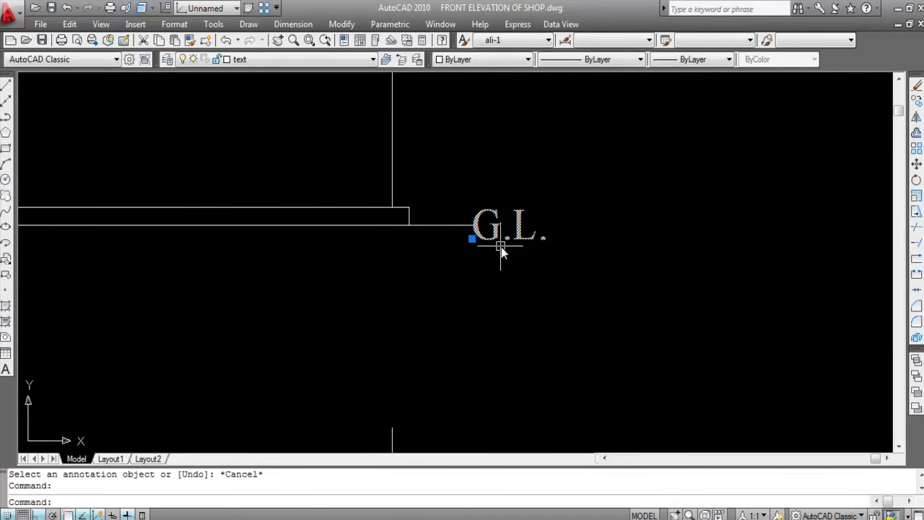
type("co")
key("Return")
left_click(484, 244)
key("F8")
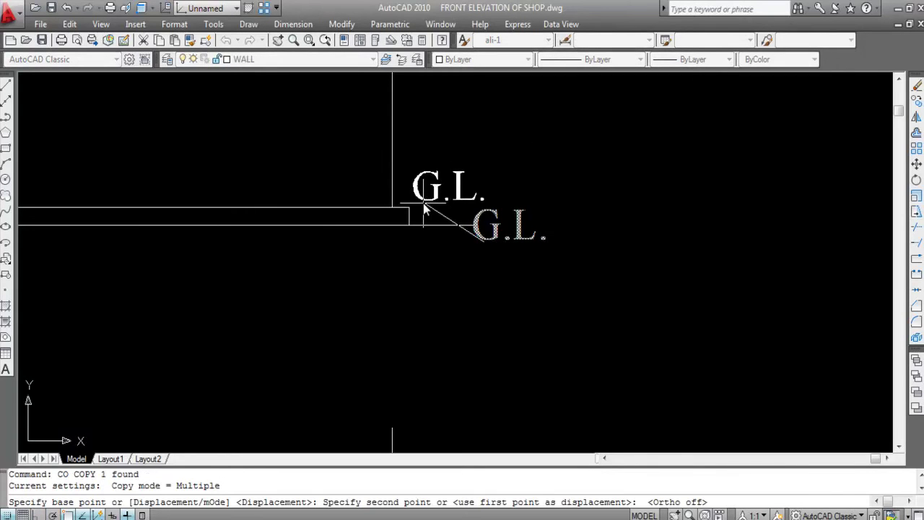
scroll(427, 205, "up", 1)
left_click(429, 220)
left_click(437, 210)
key("Escape")
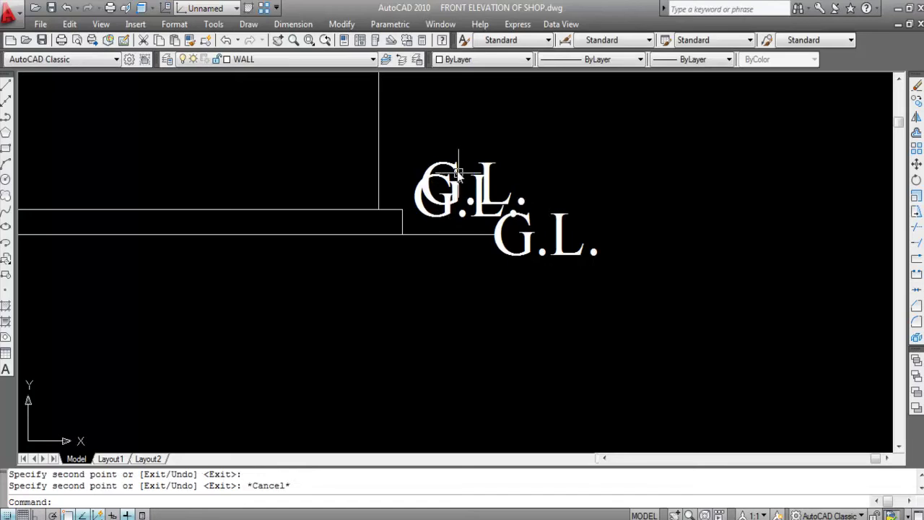
left_click(441, 197)
key("Delete")
- Edit the upper copy's text from 'G.L.' to 'P.L.'
double_click(455, 218)
left_click_drag(471, 217, 405, 206)
left_click(427, 219)
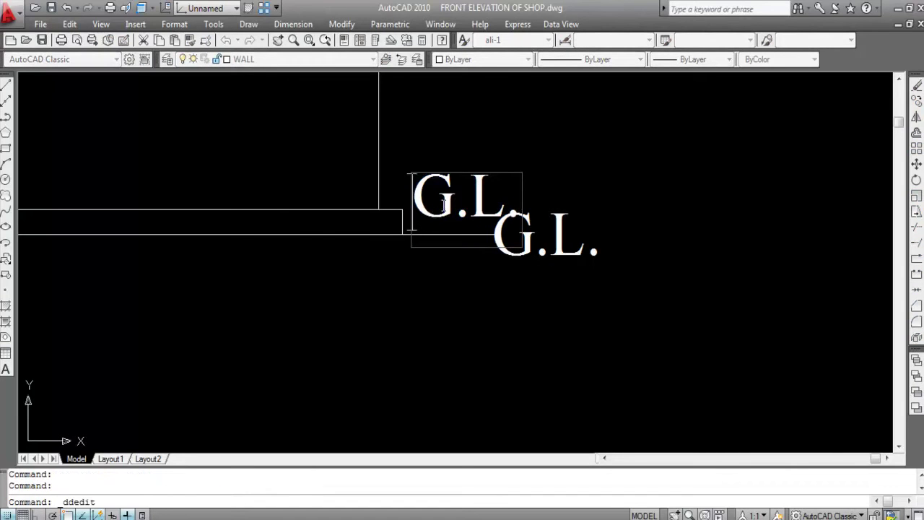
key("Delete")
type("P")
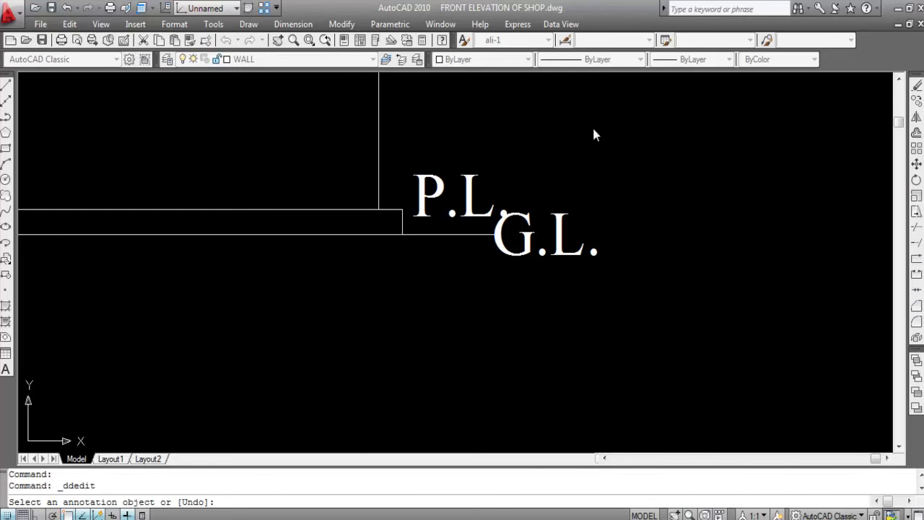
left_click(592, 125)
scroll(741, 226, "down", 2)
key("Escape")
- Move the G.L. label just beyond the ground line's right end
left_click(665, 244)
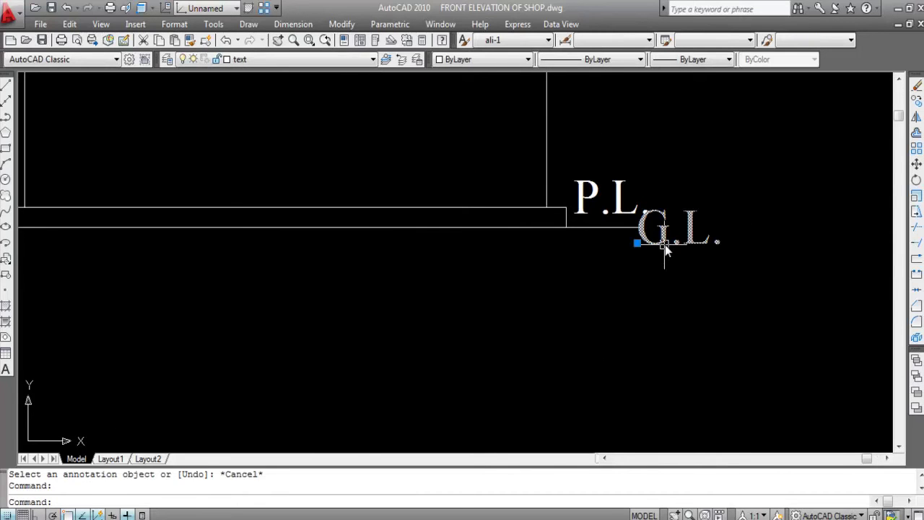
type("m")
key("Return")
scroll(665, 240, "up", 3)
left_click(664, 243)
left_click(694, 233)
scroll(714, 283, "down", 3)
- Set the G.L. label's text height to 9 in Properties
left_click(713, 266)
left_click(682, 264)
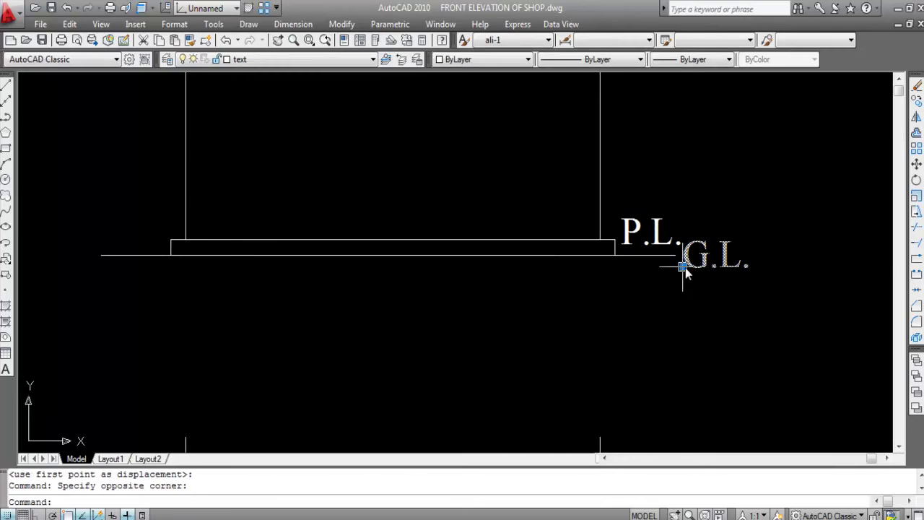
right_click(709, 258)
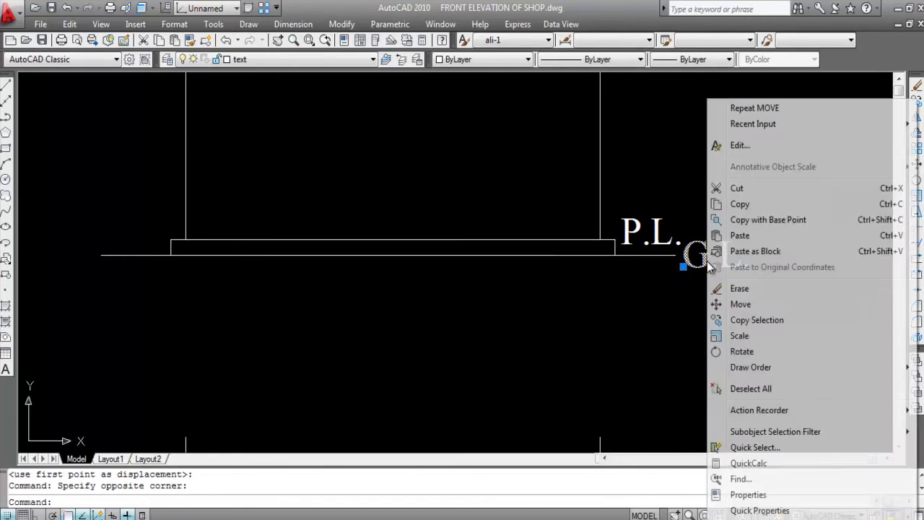
left_click(729, 494)
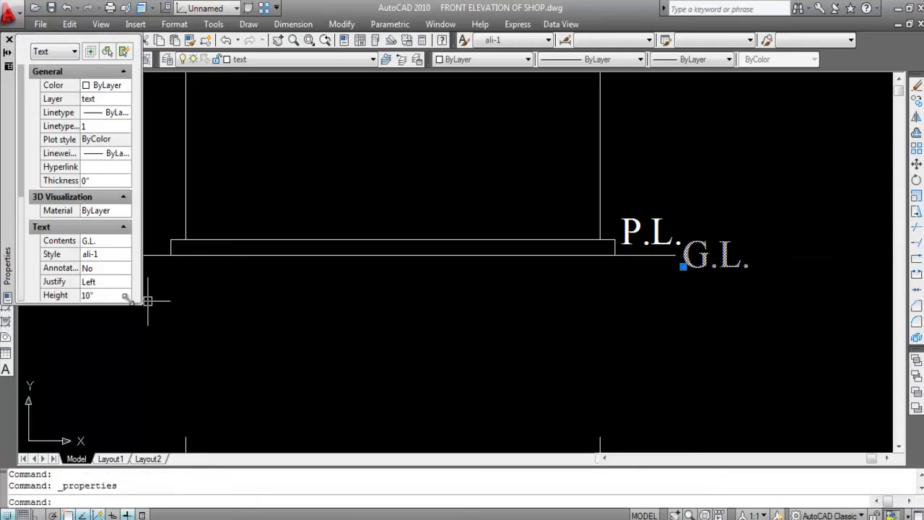
left_click(93, 295)
type("9")
left_click(10, 39)
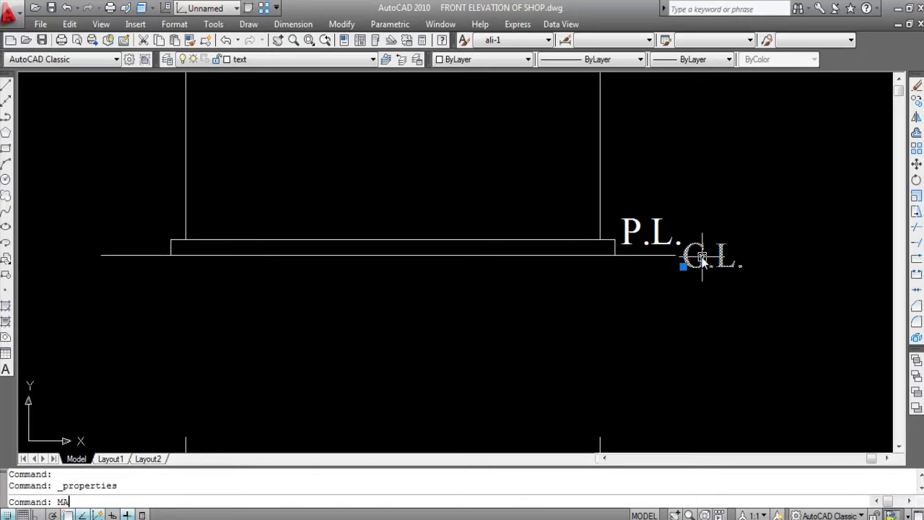
- Match the P.L. label's formatting to the 9-inch G.L. label
key("Return")
left_click(652, 230)
key("Escape")
scroll(738, 238, "down", 4)
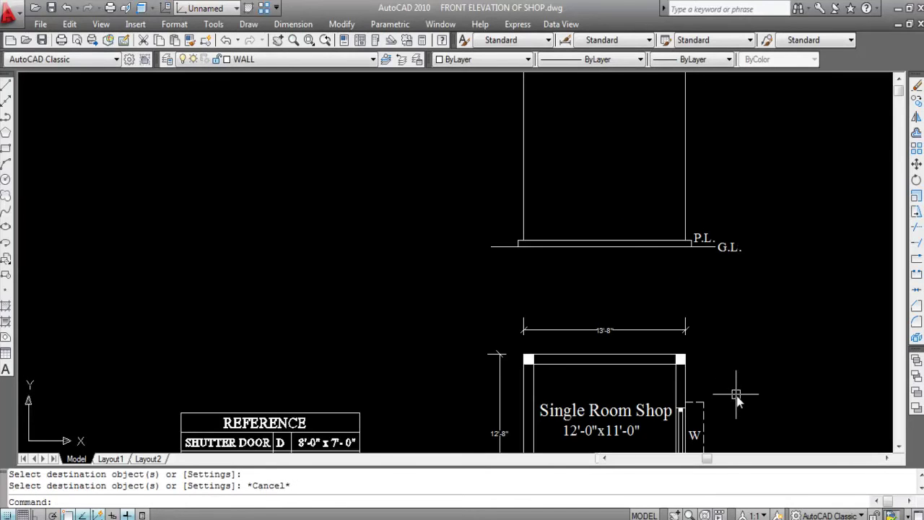
right_click(678, 388)
scroll(679, 386, "down", 4)
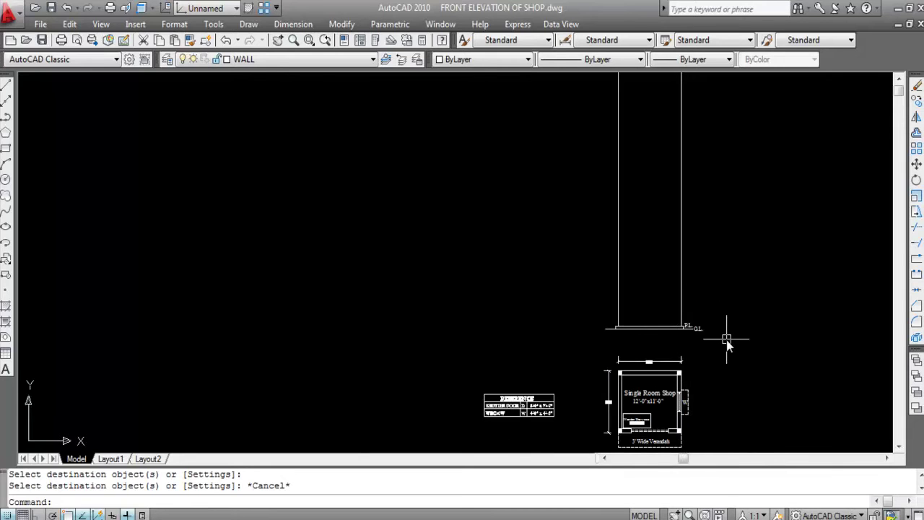
scroll(712, 361, "up", 2)
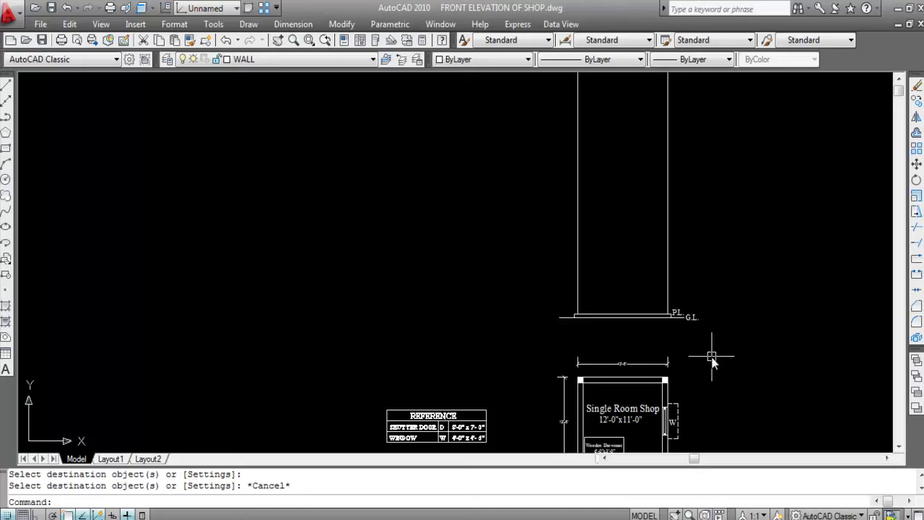
scroll(435, 298, "down", 2)
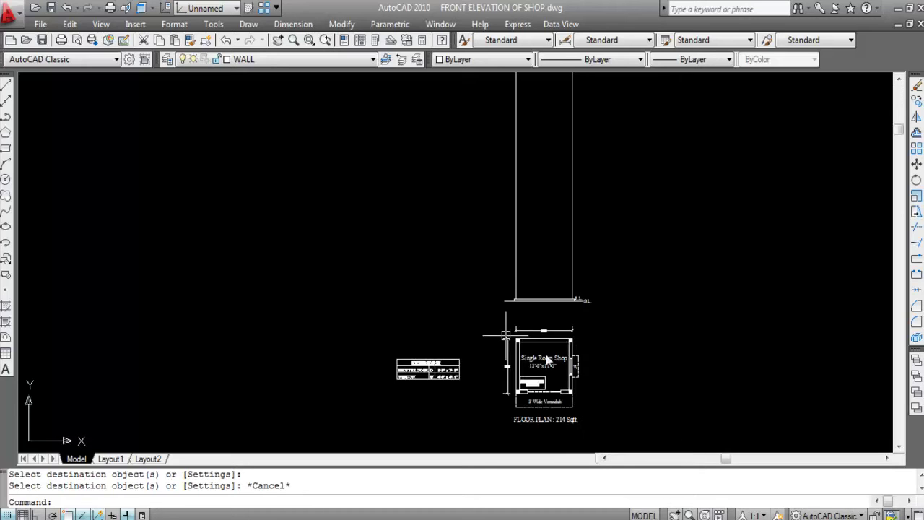
scroll(587, 348, "up", 3)
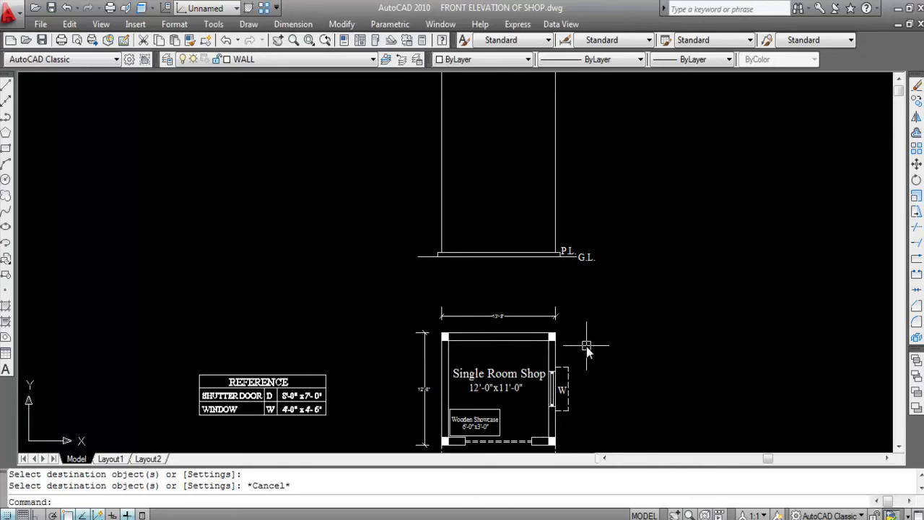
scroll(492, 254, "up", 3)
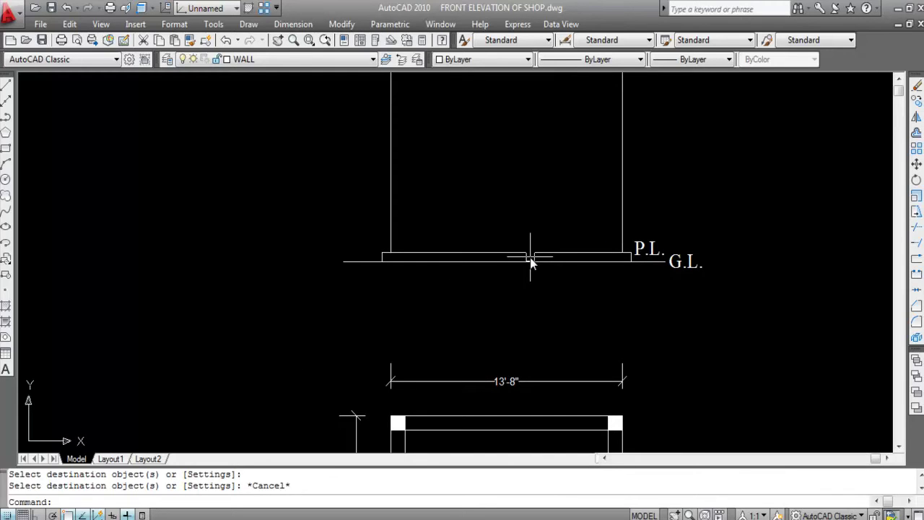
scroll(482, 294, "down", 2)
- Offset the P.L. line 10'6" upward to mark the wall top
type("0")
key("Return")
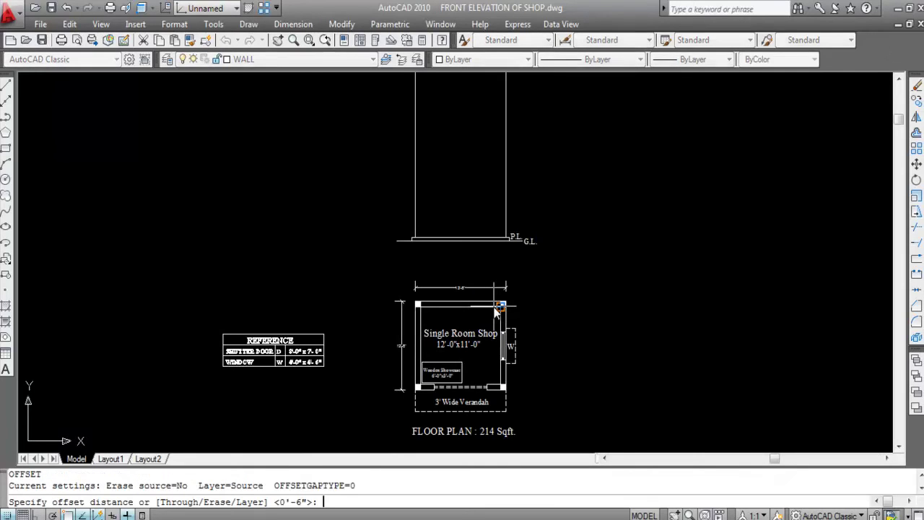
type("10")
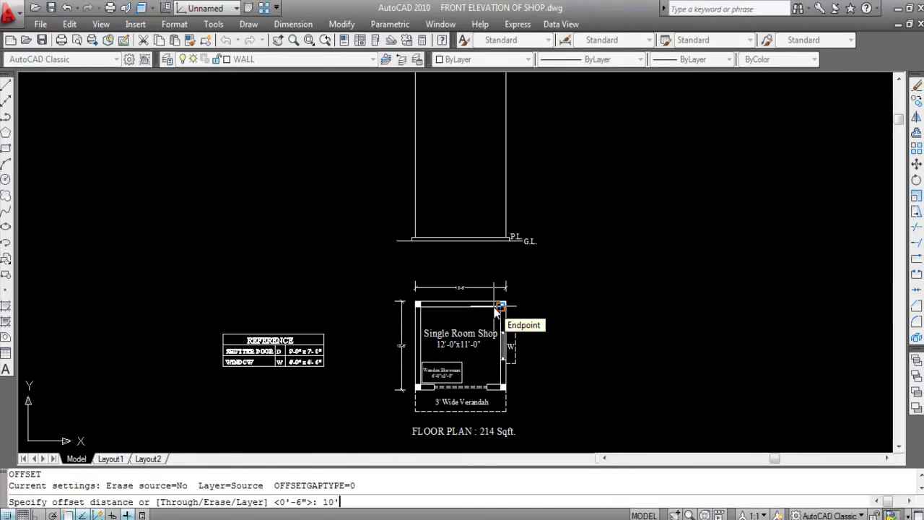
key("Return")
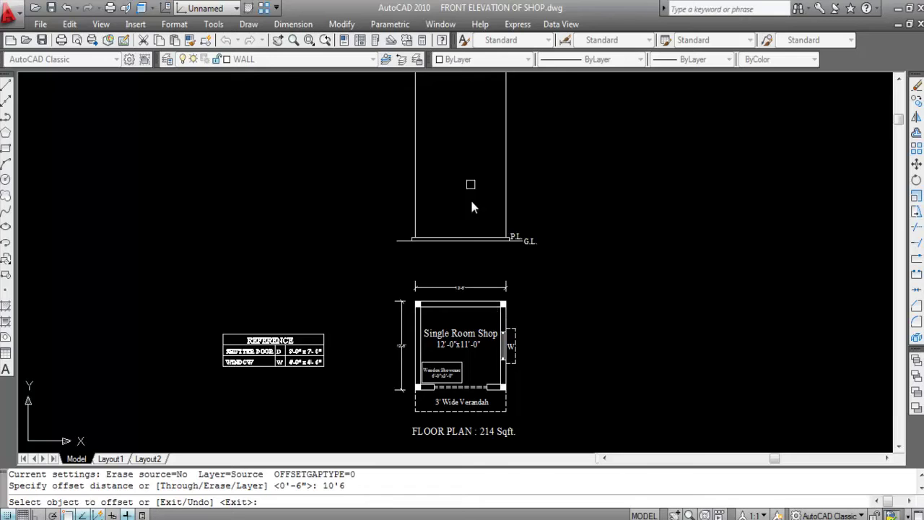
scroll(459, 216, "up", 5)
left_click(475, 240)
scroll(495, 371, "down", 5)
left_click(490, 250)
key("Escape")
scroll(470, 264, "up", 4)
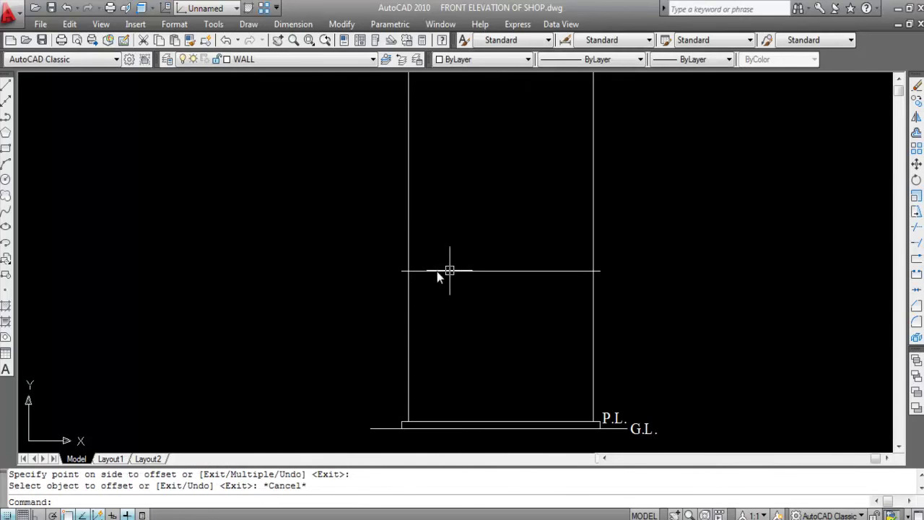
- Offset the wall-top line 4 upward to form the roof slab's top edge
type("O")
key("Return")
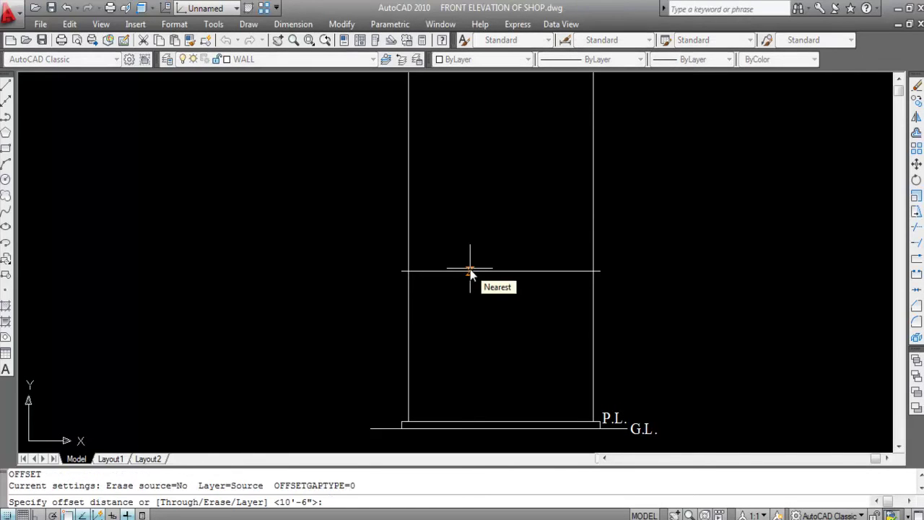
type("4")
key("Return")
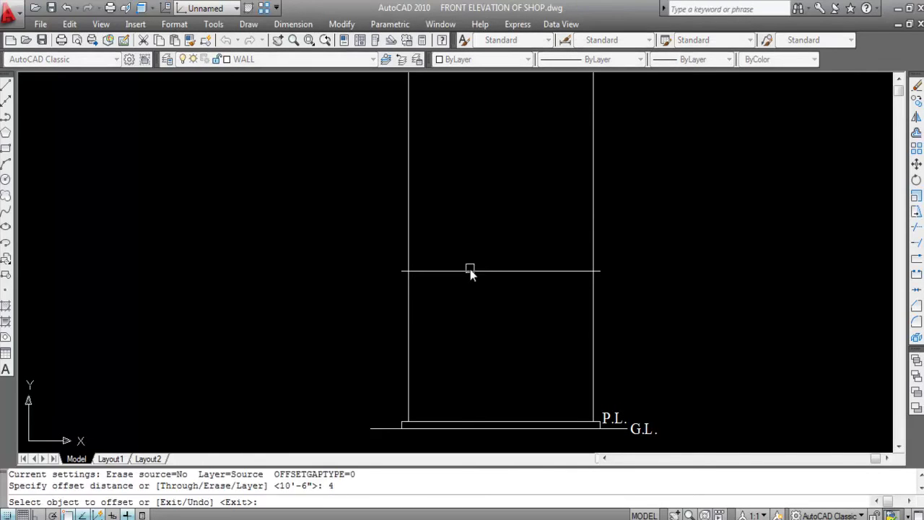
left_click(456, 272)
left_click(457, 207)
key("Escape")
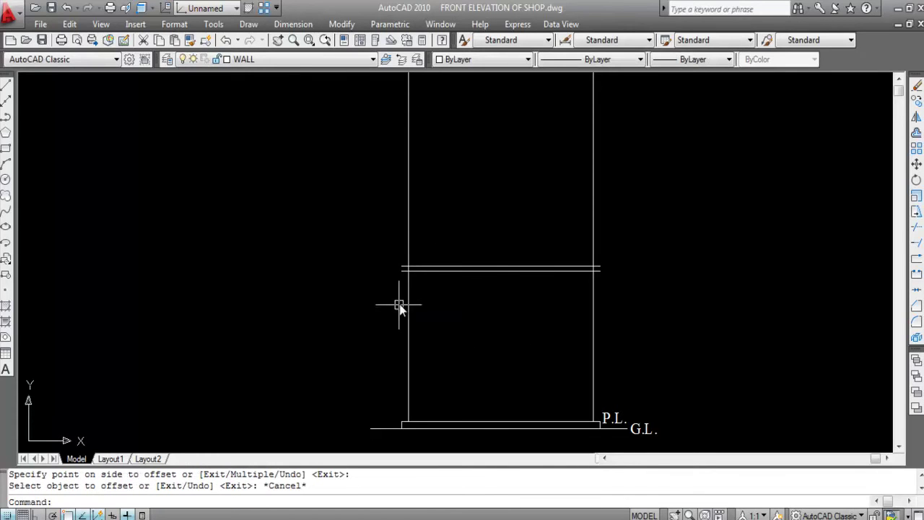
- Begin a linear dimension of the slab thickness, then abandon it
left_click(292, 24)
left_click(299, 62)
scroll(425, 280, "up", 5)
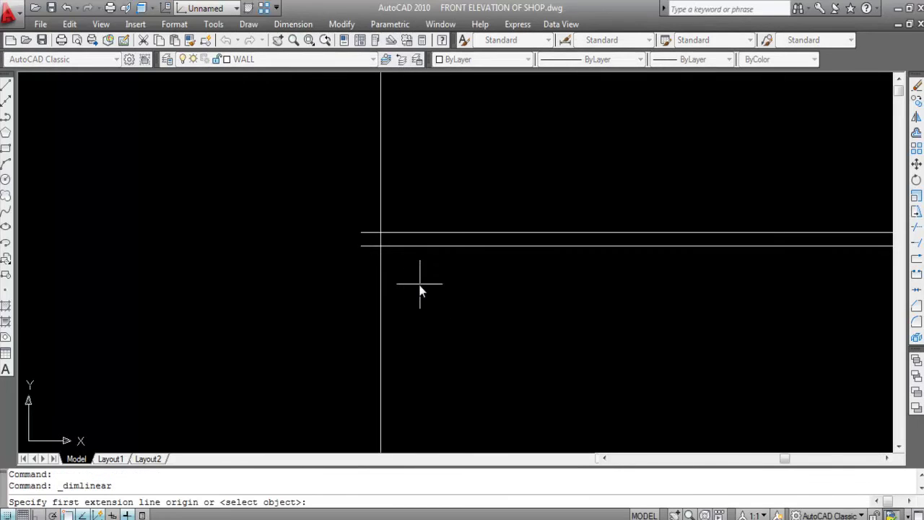
left_click(361, 247)
left_click(380, 262)
scroll(377, 266, "up", 5)
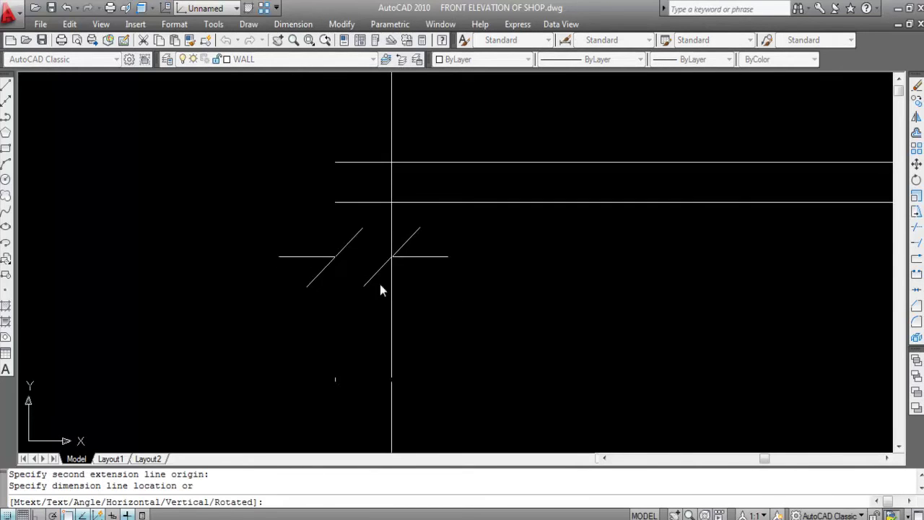
key("Escape")
scroll(357, 253, "down", 5)
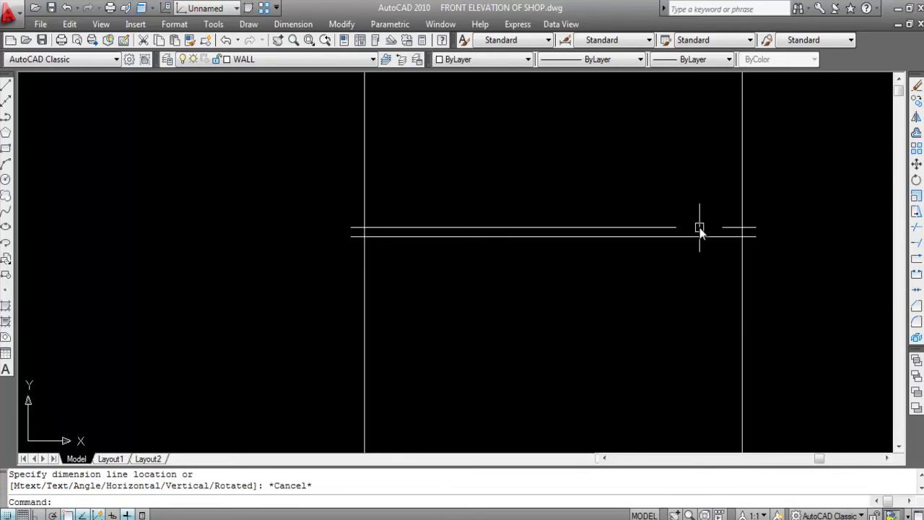
- Draw short vertical lines closing the roof slab's ends
type("l")
key("Return")
scroll(360, 228, "up", 4)
left_click(338, 229)
left_click(339, 247)
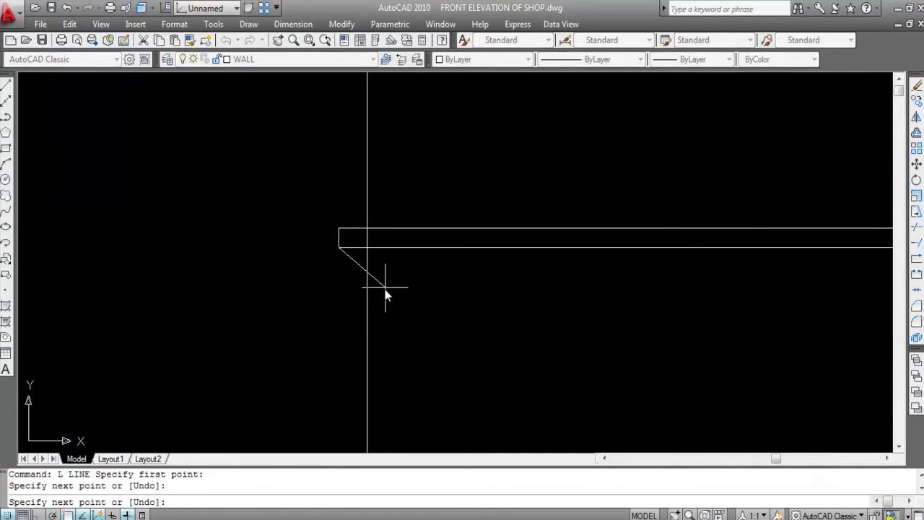
key("Return")
key("Return")
scroll(282, 250, "down", 4)
scroll(645, 252, "up", 3)
left_click(587, 242)
left_click(587, 255)
key("Escape")
scroll(672, 258, "down", 4)
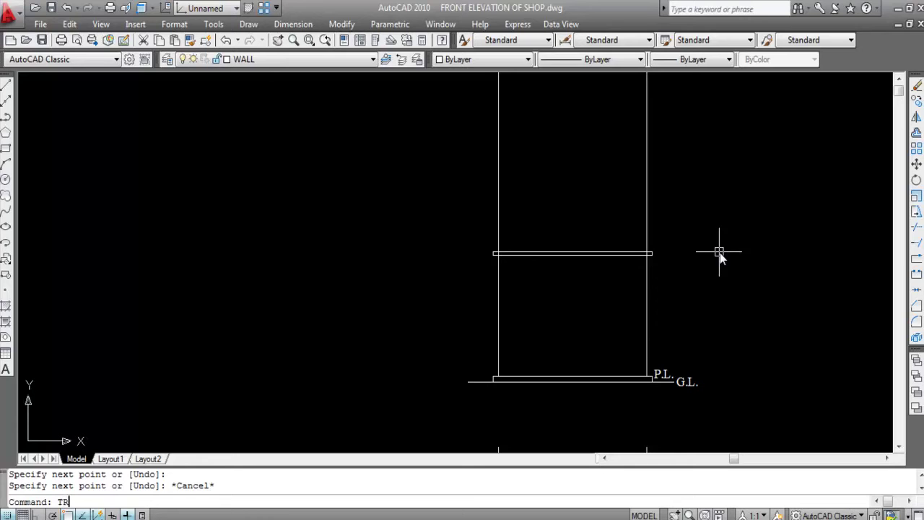
- Trim the wall lines above the slab using the slab lines, then undo that trim
type("TR")
key("Return")
left_click(619, 256)
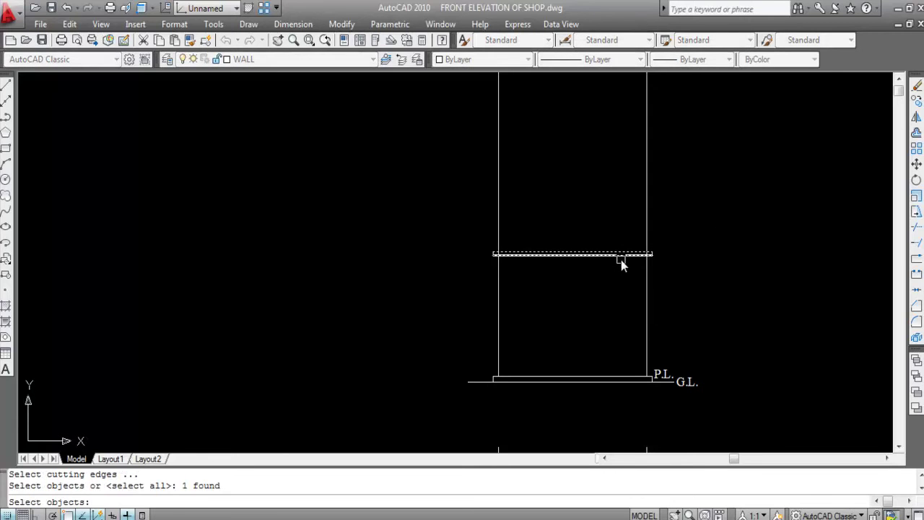
key("Escape")
key("Return")
left_click(620, 262)
left_click(619, 254)
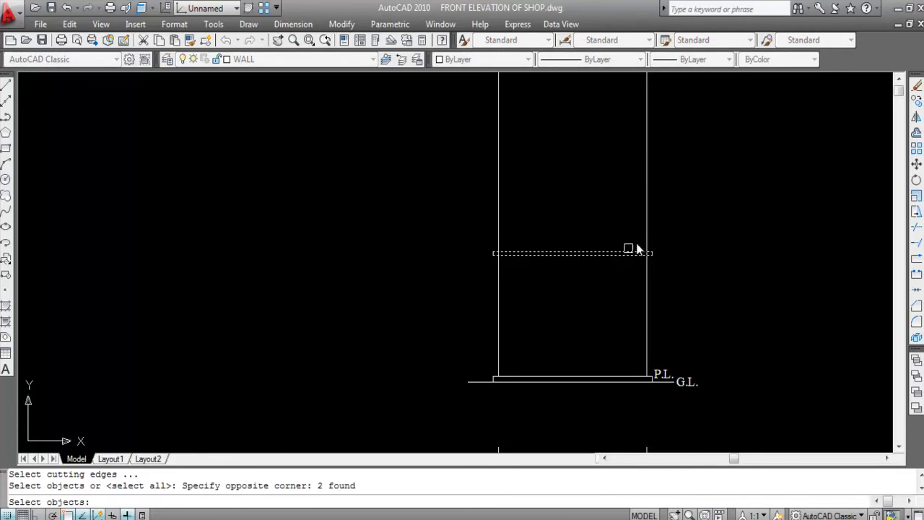
key("Return")
left_click(685, 231)
left_click(420, 205)
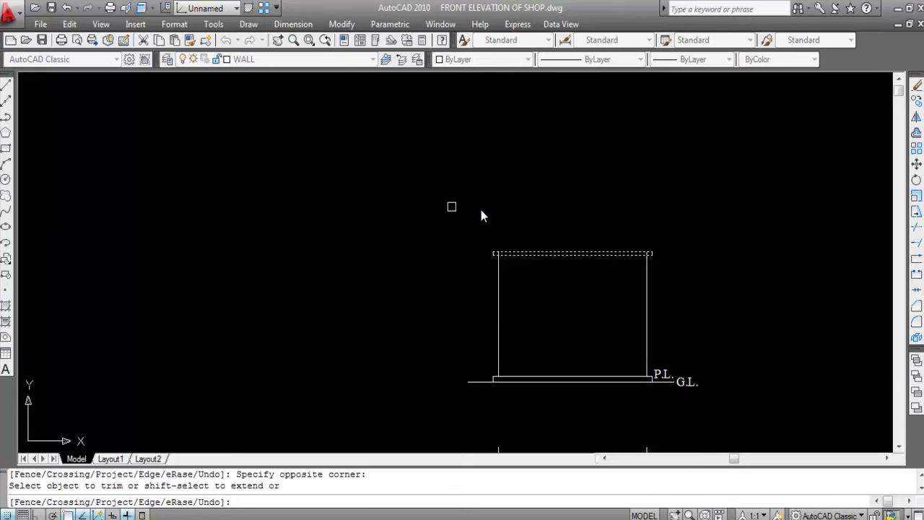
key("Escape")
type("u")
key("Return")
- Trim the vertical wall lines above the slab, using the slab line as cutting edge
type("TR")
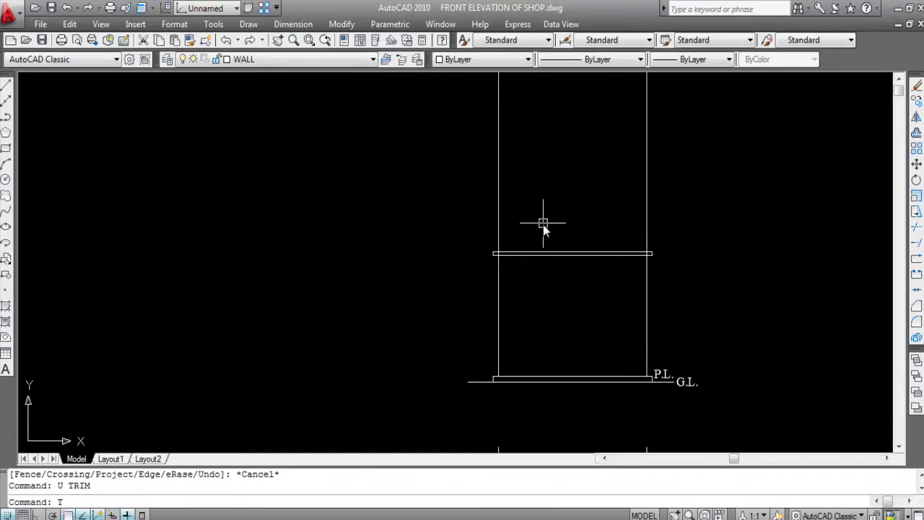
key("Return")
scroll(586, 260, "up", 3)
left_click(582, 249)
key("Return")
left_click(729, 208)
left_click(343, 202)
key("Escape")
scroll(351, 202, "down", 4)
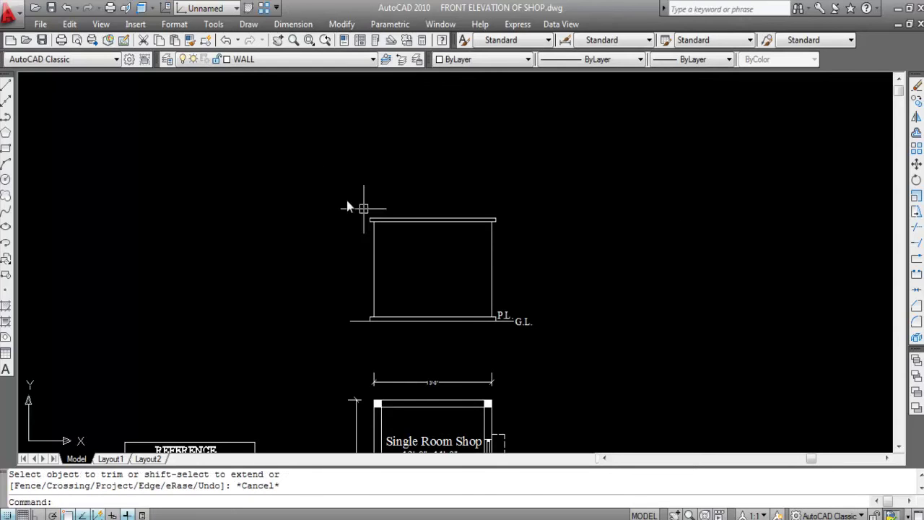
left_click(292, 24)
left_click(309, 64)
left_click(433, 220)
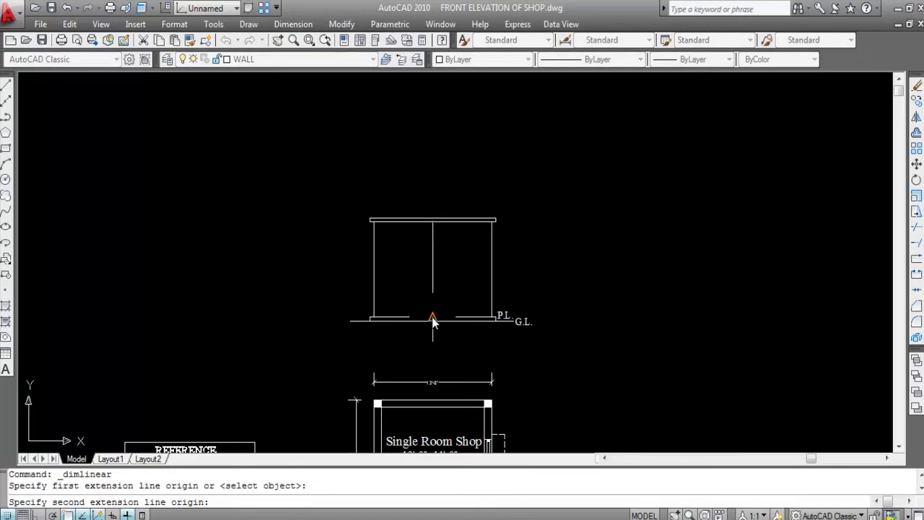
left_click(431, 319)
scroll(436, 259, "up", 4)
left_click(436, 260)
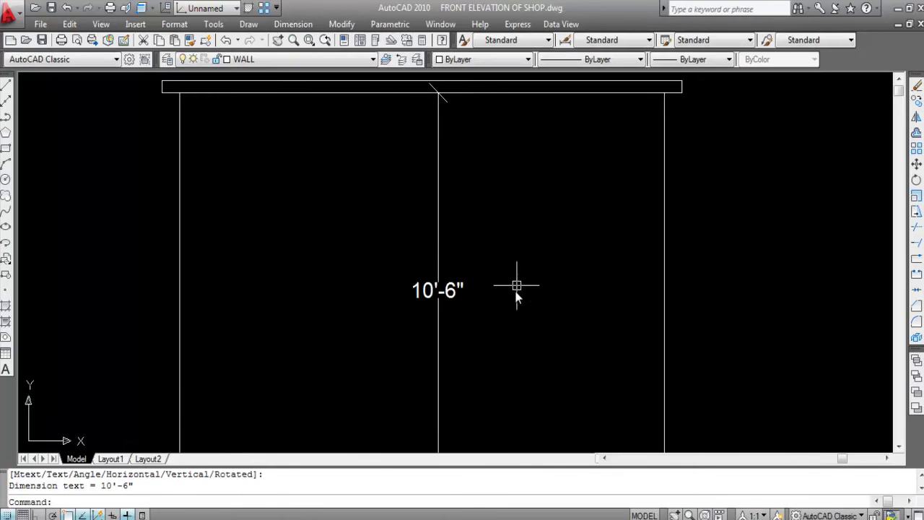
scroll(515, 281, "down", 3)
scroll(446, 247, "up", 3)
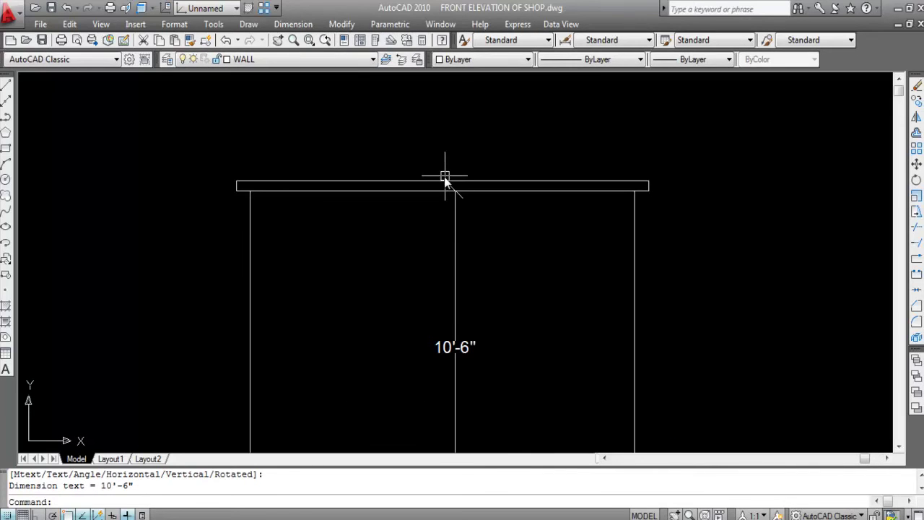
key("Return")
left_click(412, 182)
left_click(412, 191)
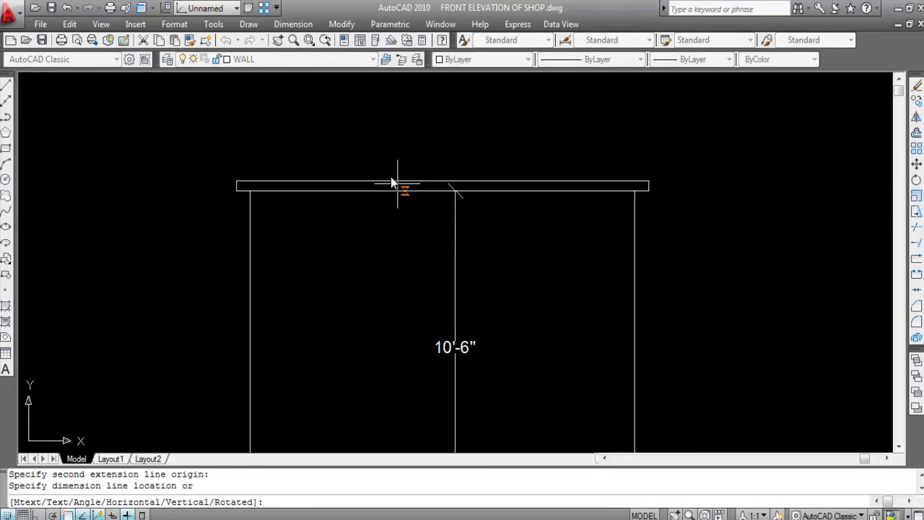
scroll(412, 189, "up", 4)
scroll(381, 181, "down", 5)
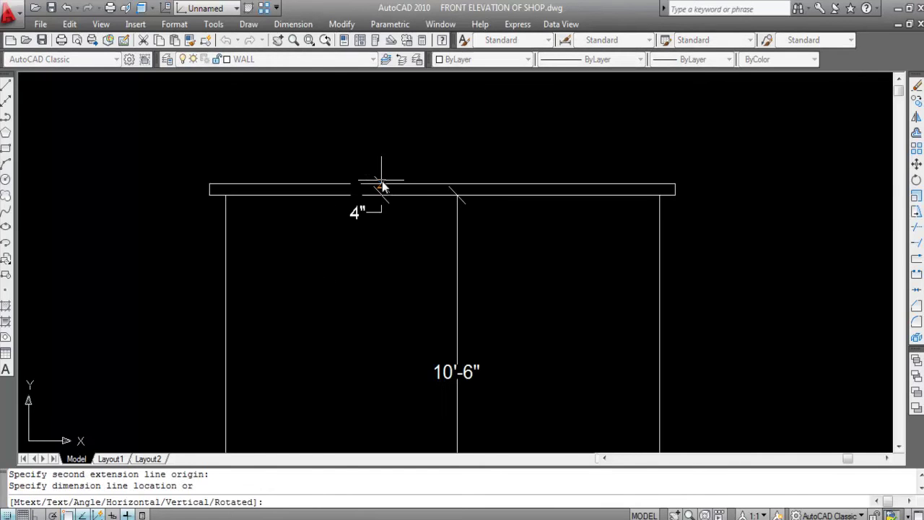
key("Escape")
scroll(450, 256, "down", 2)
left_click(449, 257)
left_click(398, 260)
key("Delete")
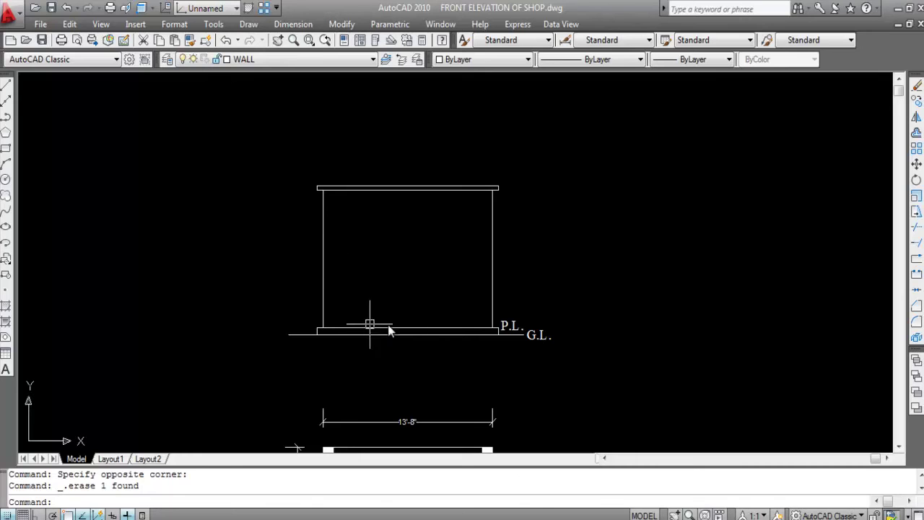
- Offset the plinth line 7' upward for the lintel's lower edge
key("Return")
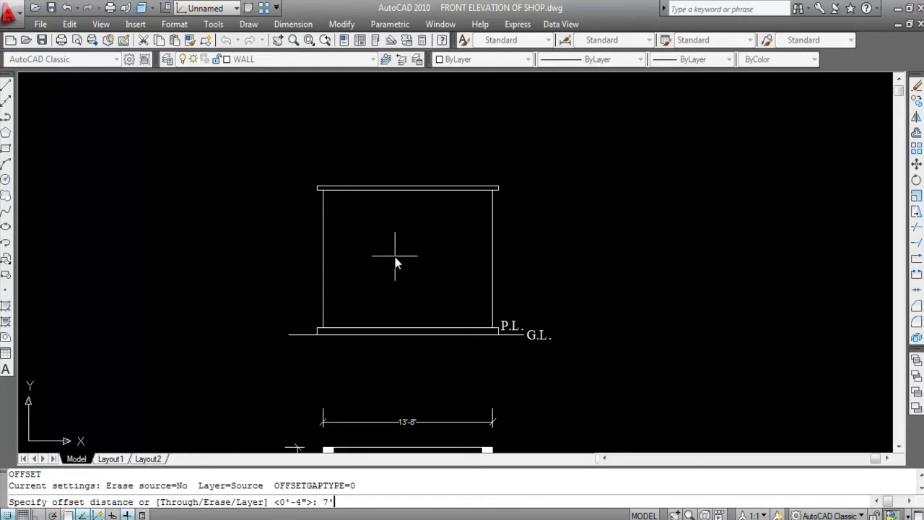
key("Return")
left_click(402, 329)
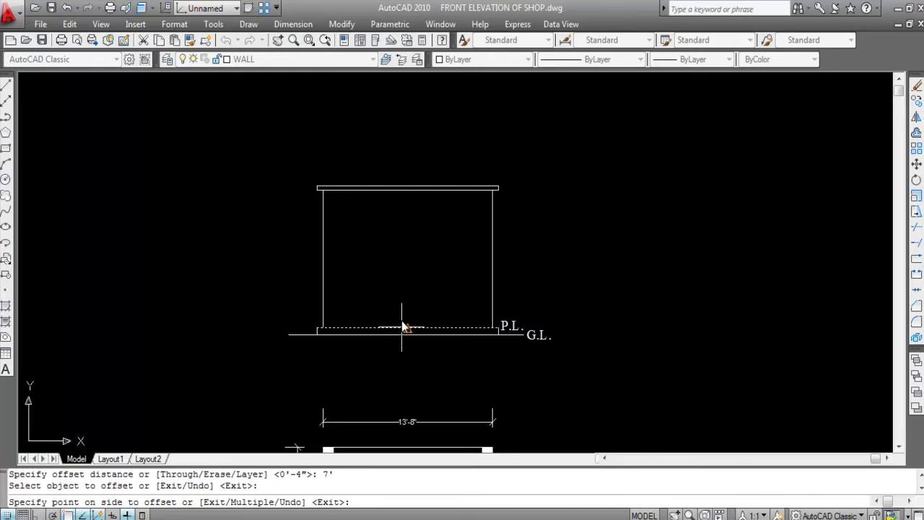
left_click(412, 231)
key("Escape")
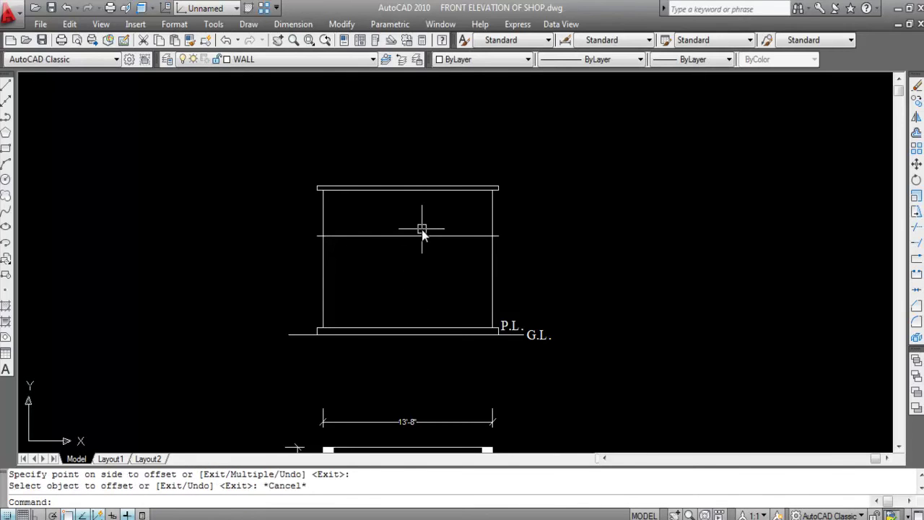
- Offset the new 7' line 3" upward to complete the lintel band
key("Return")
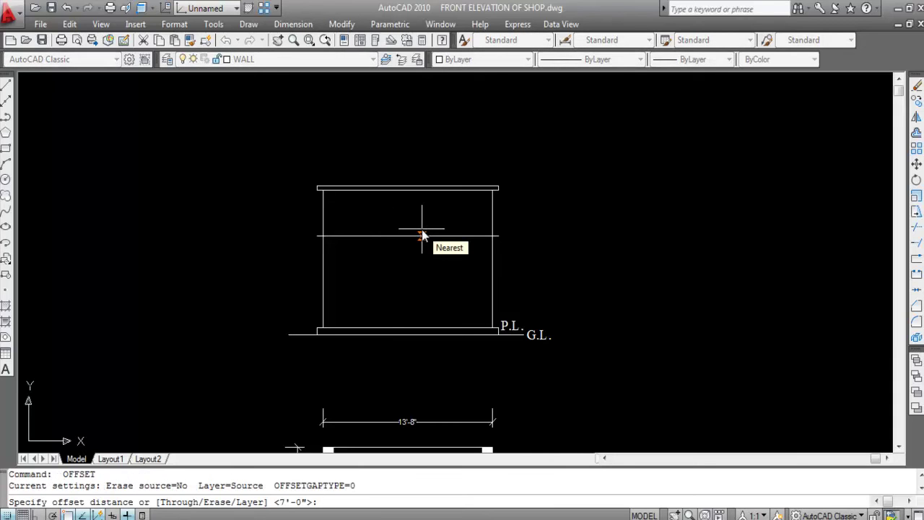
type("3")
key("Return")
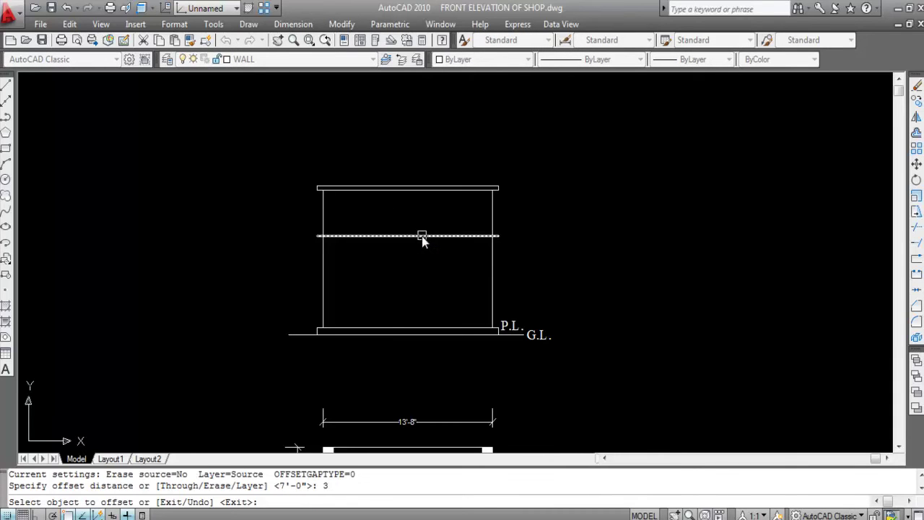
left_click(423, 234)
left_click(425, 116)
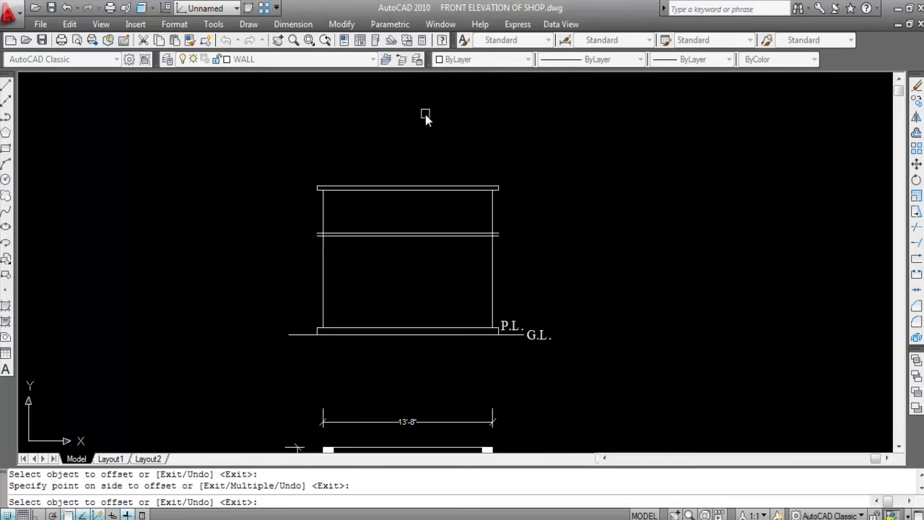
key("Escape")
scroll(425, 115, "down", 4)
scroll(425, 115, "up", 3)
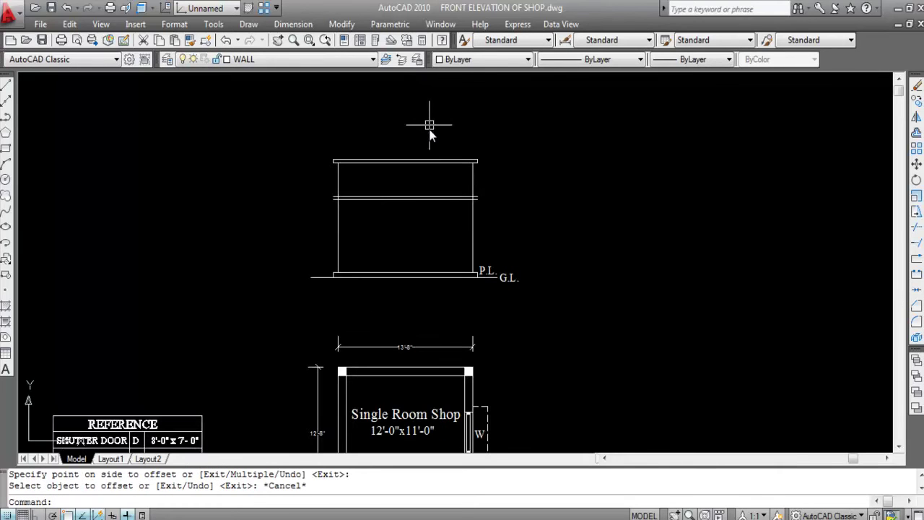
left_click(431, 205)
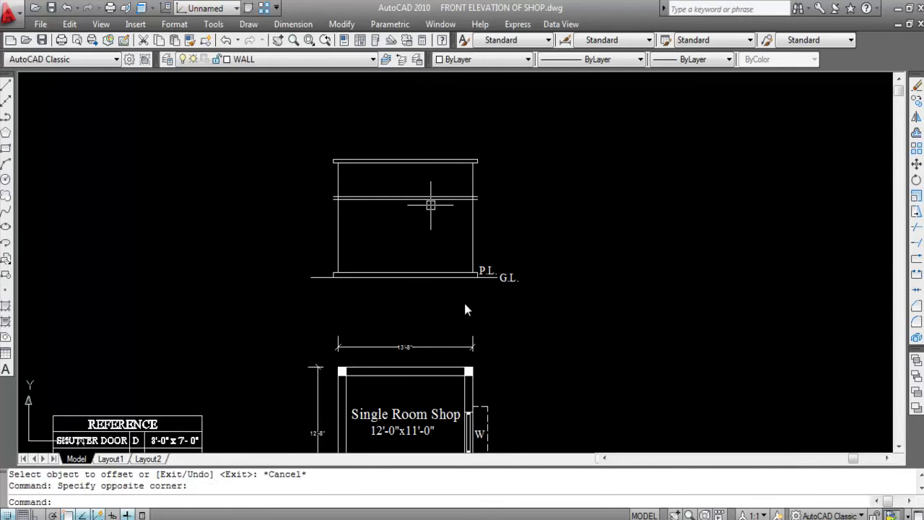
scroll(468, 303, "down", 3)
- Place a vertical construction line to the right of the elevation's right wall
scroll(473, 296, "up", 2)
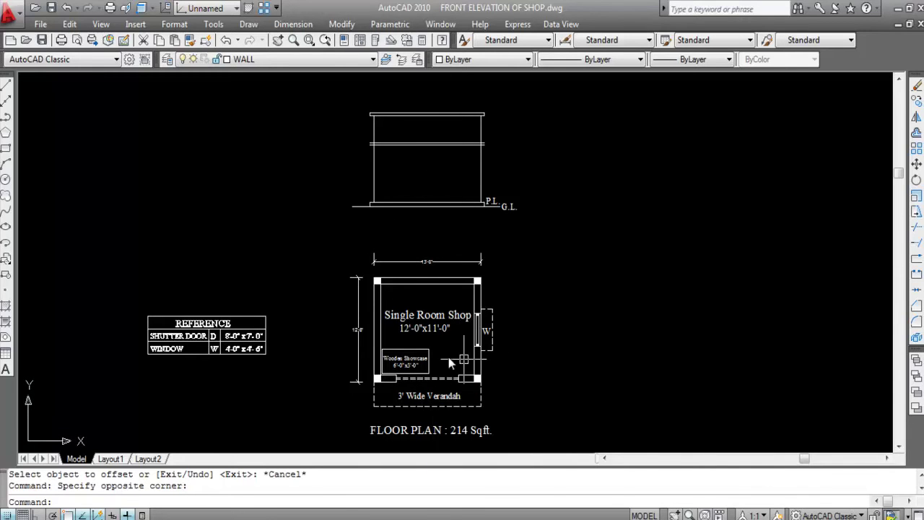
mouse_move(422, 390)
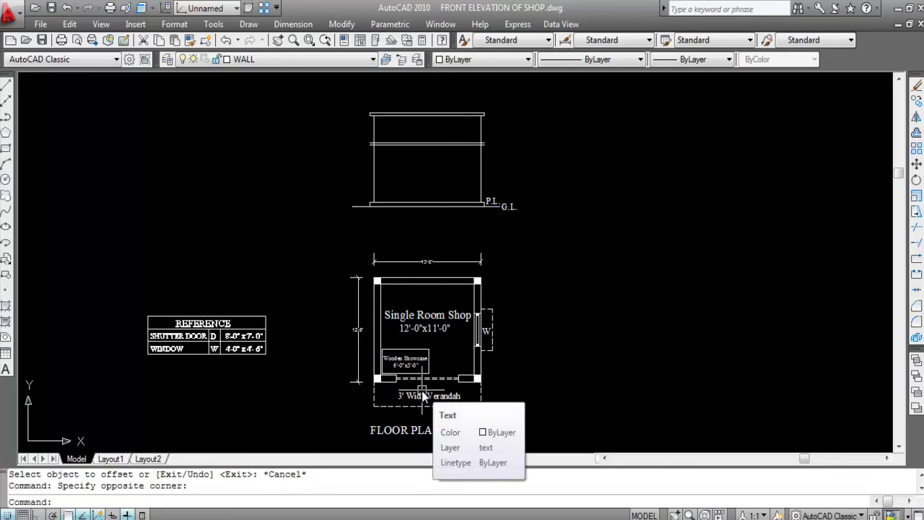
scroll(504, 324, "up", 2)
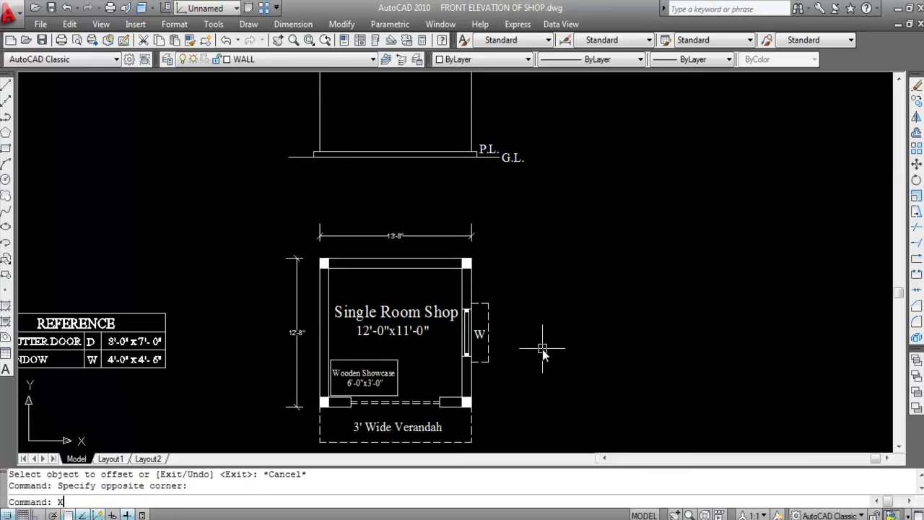
key("Return")
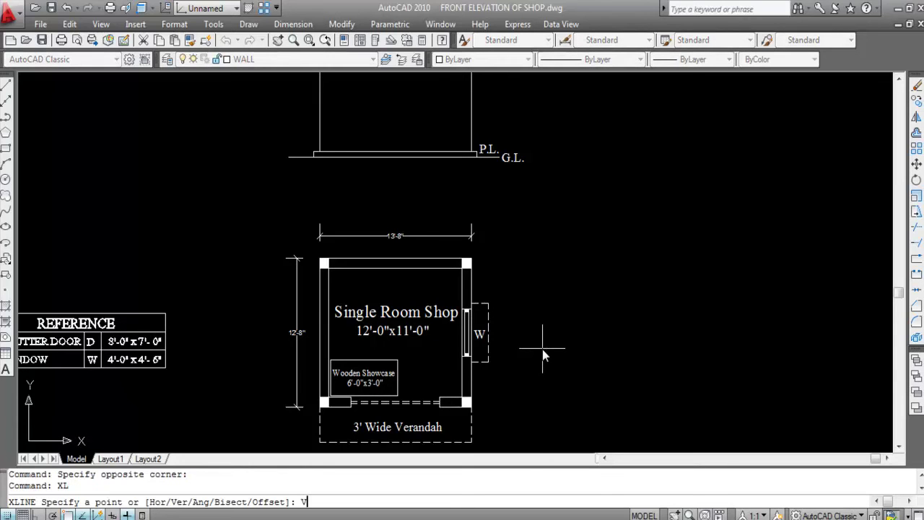
key("Return")
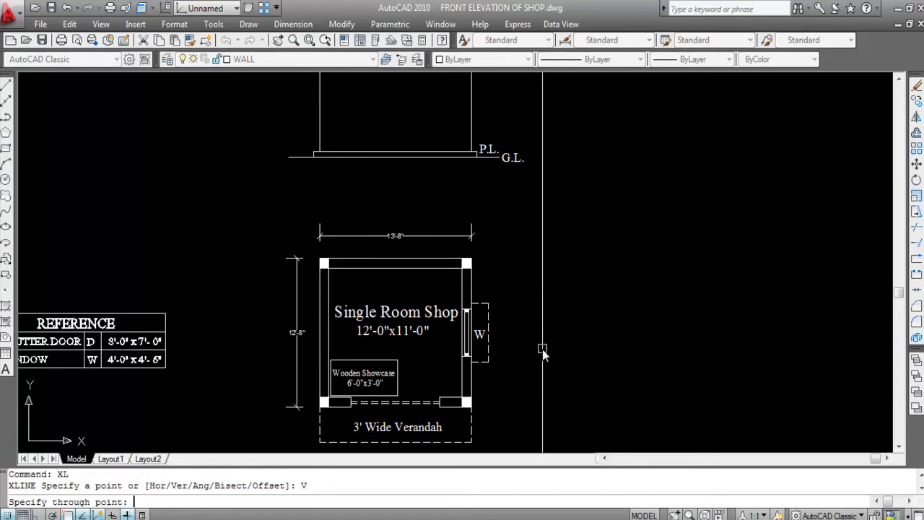
left_click(489, 304)
scroll(644, 370, "down", 3)
scroll(571, 254, "up", 6)
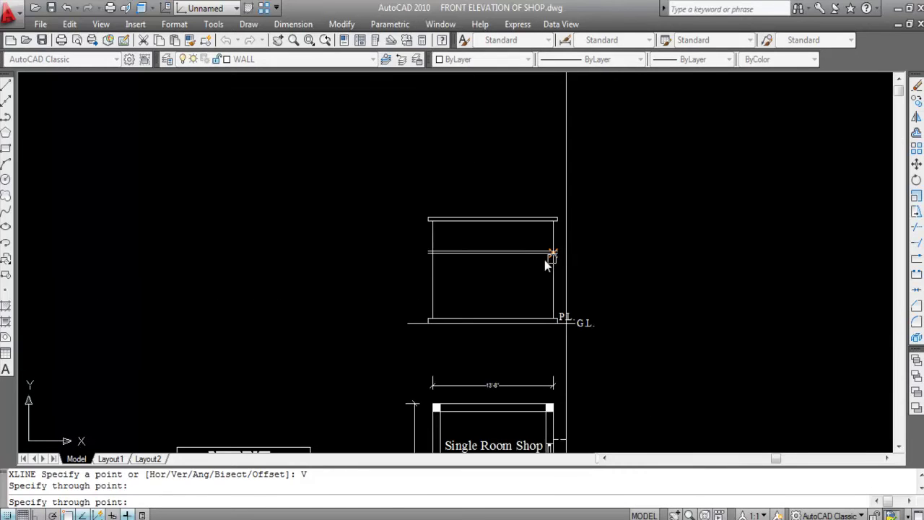
key("Escape")
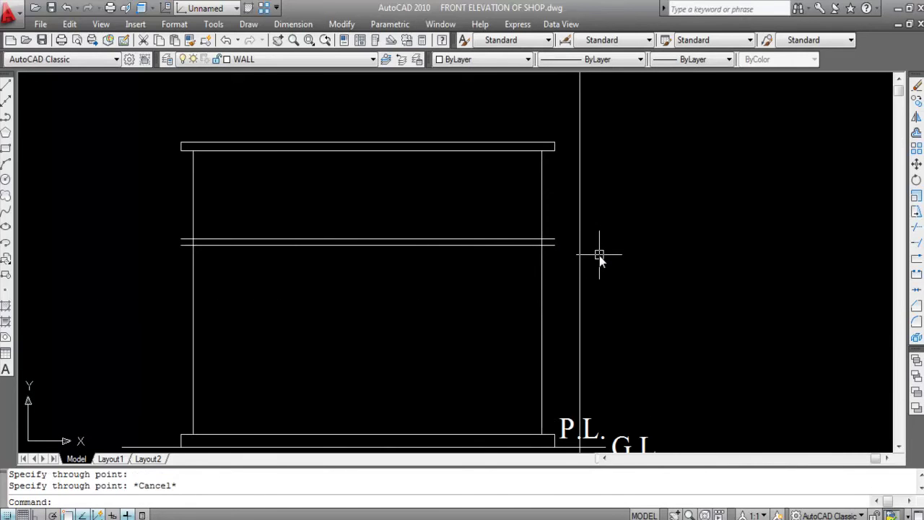
- Extend both middle band lines to the vertical guide line with EX
type("EX")
key("Return")
left_click(582, 280)
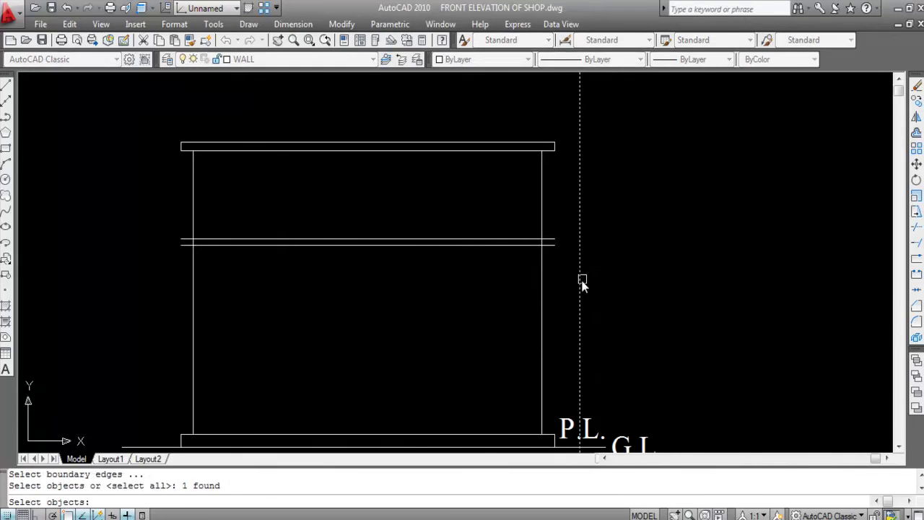
key("Return")
left_click(486, 206)
left_click(458, 288)
key("Escape")
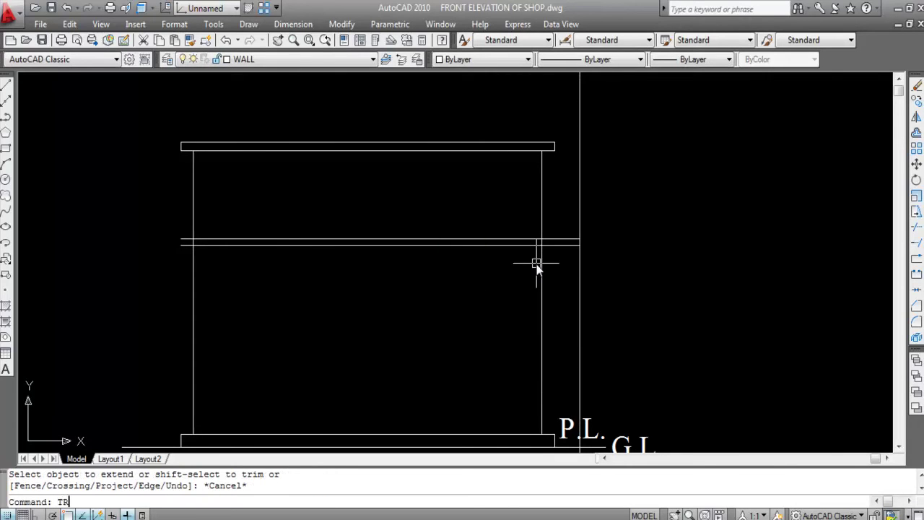
- Trim the vertical guide line away, using the two band lines as cutting edges
type("TR")
key("Return")
left_click(566, 255)
left_click(563, 216)
key("Return")
left_click(602, 192)
left_click(567, 223)
left_click(582, 303)
key("Escape")
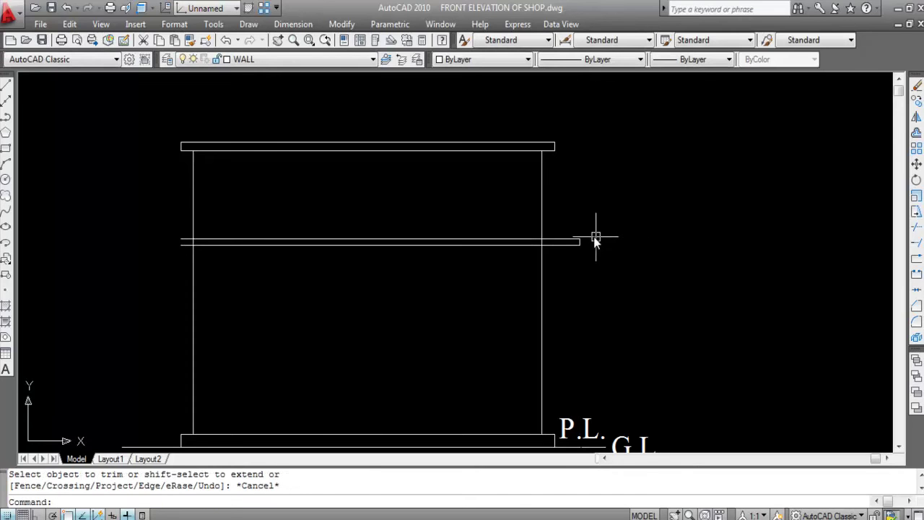
scroll(595, 235, "down", 2)
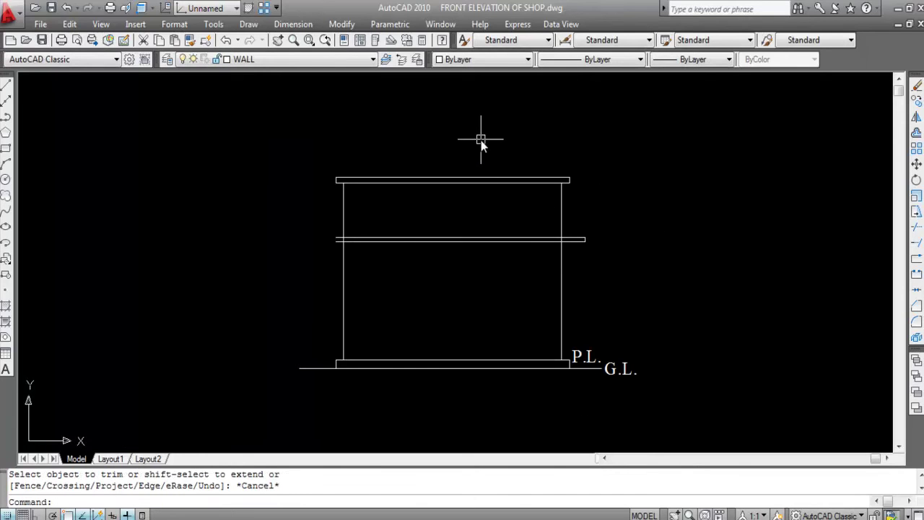
scroll(481, 140, "down", 3)
scroll(488, 377, "down", 1)
scroll(476, 371, "up", 4)
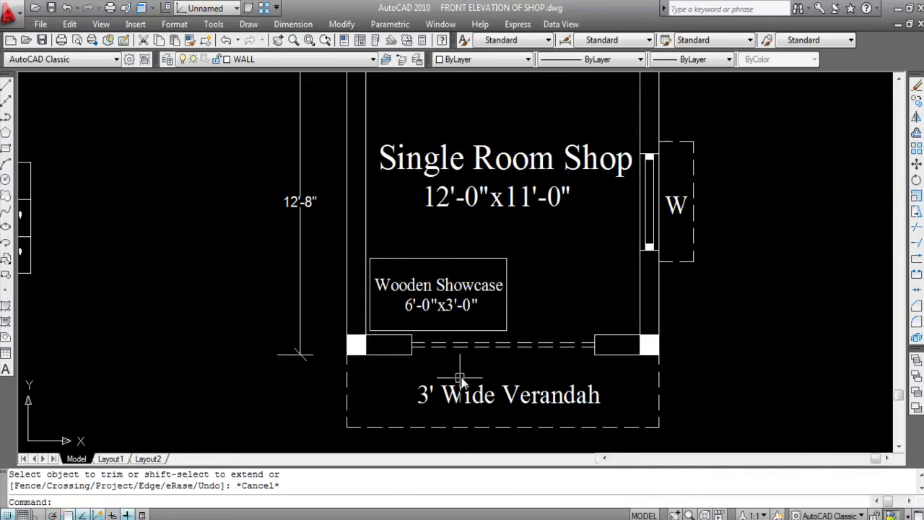
scroll(466, 363, "down", 4)
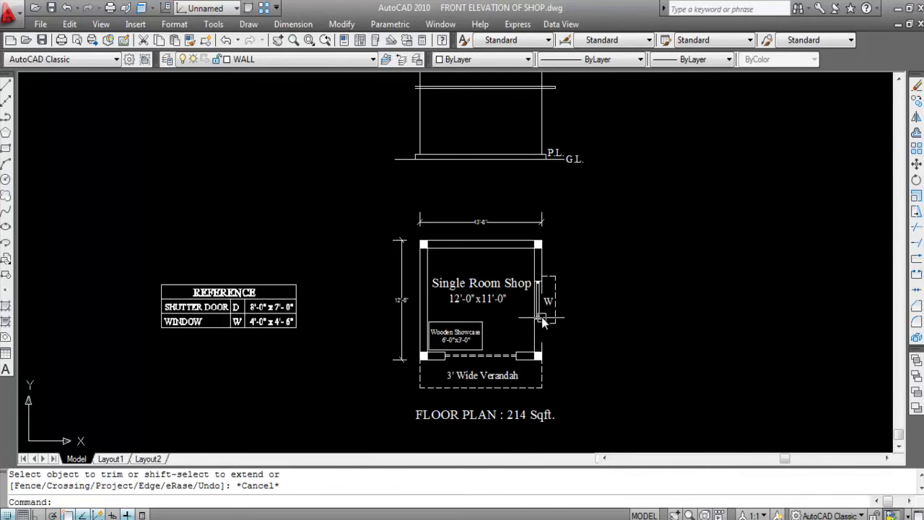
- Draw vertical xlines through both ends of the plan's door opening
type("xl")
key("Return")
type("v")
key("Return")
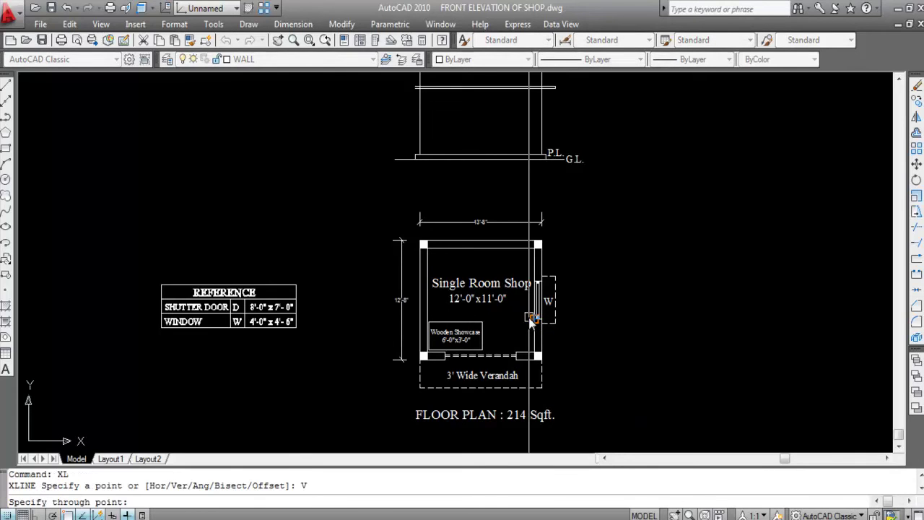
scroll(456, 362, "up", 2)
left_click(445, 355)
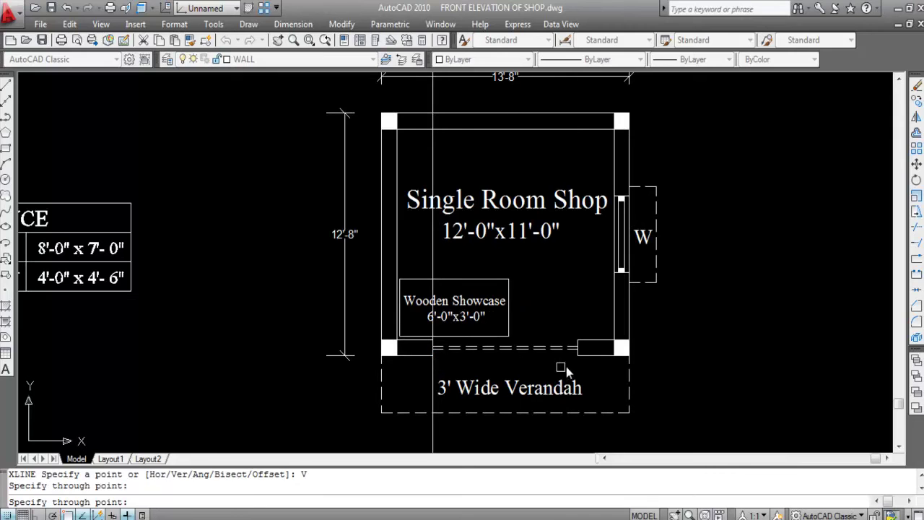
left_click(578, 361)
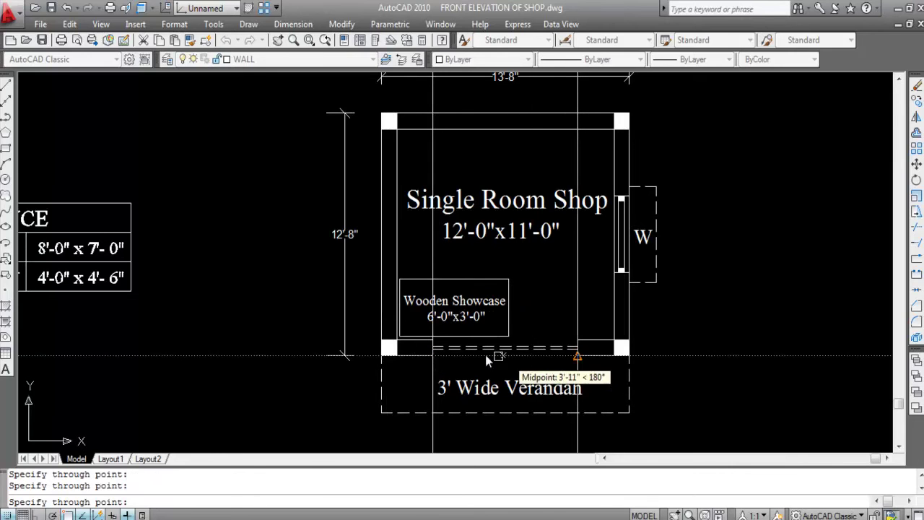
key("Escape")
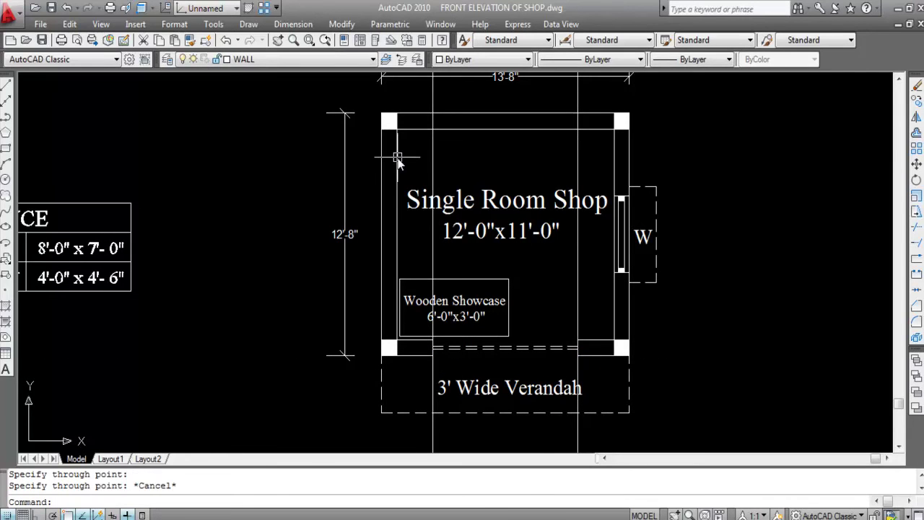
scroll(397, 159, "up", 3)
scroll(505, 278, "down", 3)
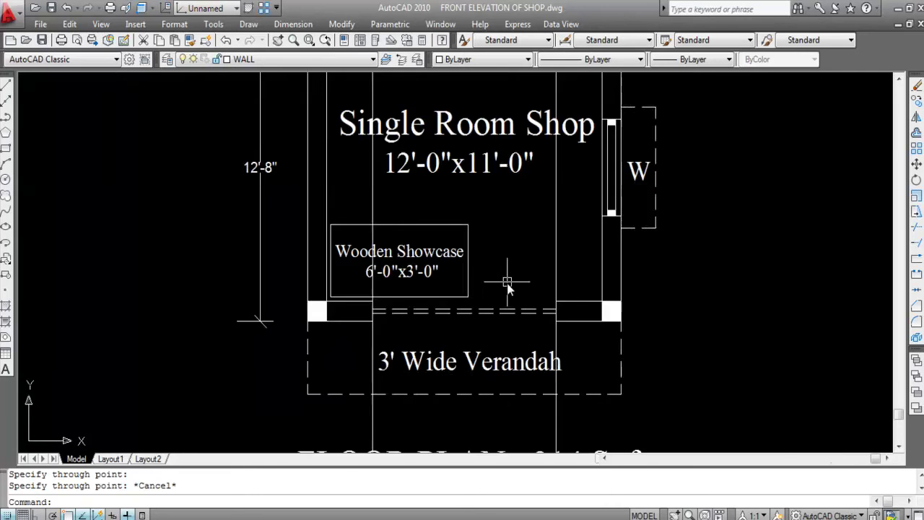
scroll(506, 115, "down", 1)
scroll(504, 126, "up", 1)
scroll(504, 129, "up", 2)
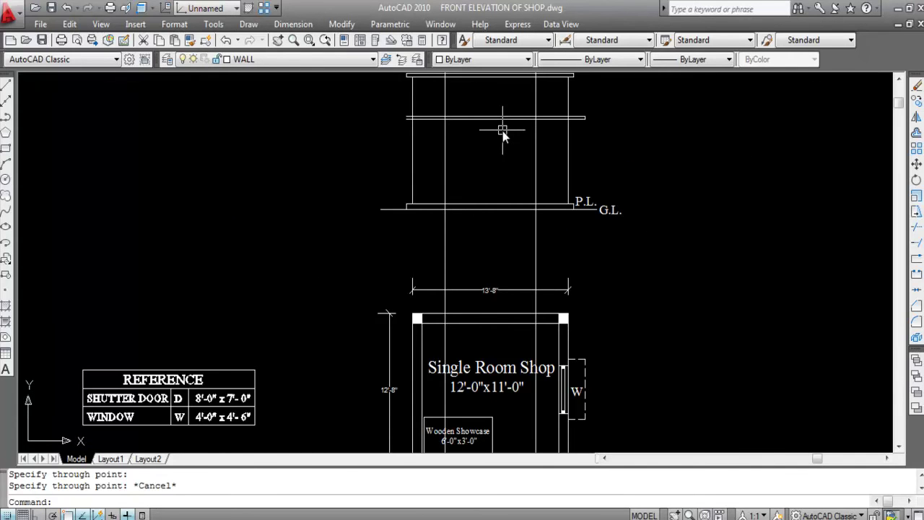
scroll(110, 408, "down", 2)
scroll(154, 423, "up", 3)
scroll(330, 271, "down", 3)
scroll(289, 303, "up", 3)
scroll(284, 330, "up", 3)
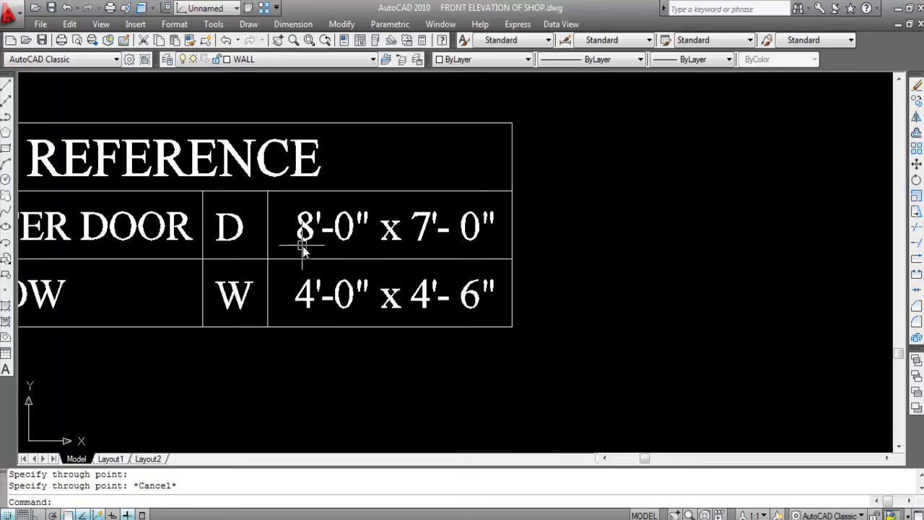
scroll(280, 318, "down", 2)
scroll(280, 317, "down", 2)
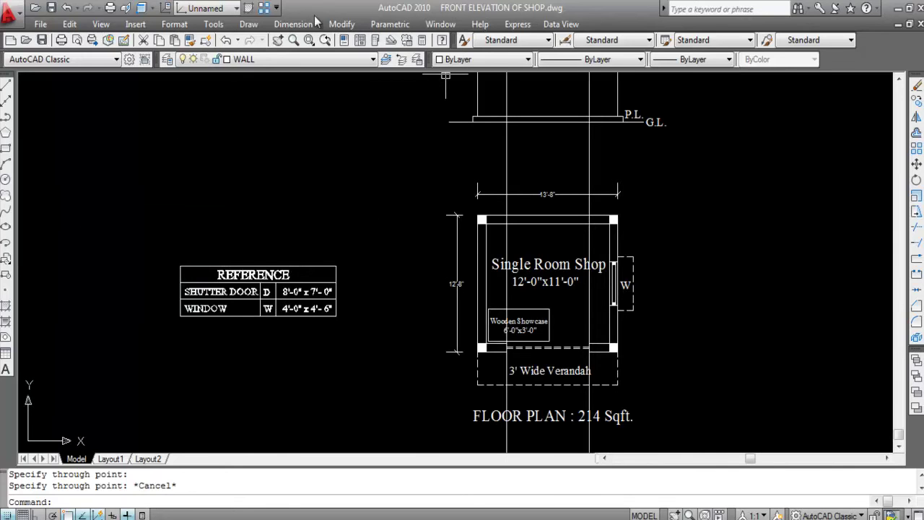
- Measure the door opening width with a linear dimension, then abandon it
left_click(294, 24)
left_click(306, 64)
scroll(579, 346, "up", 5)
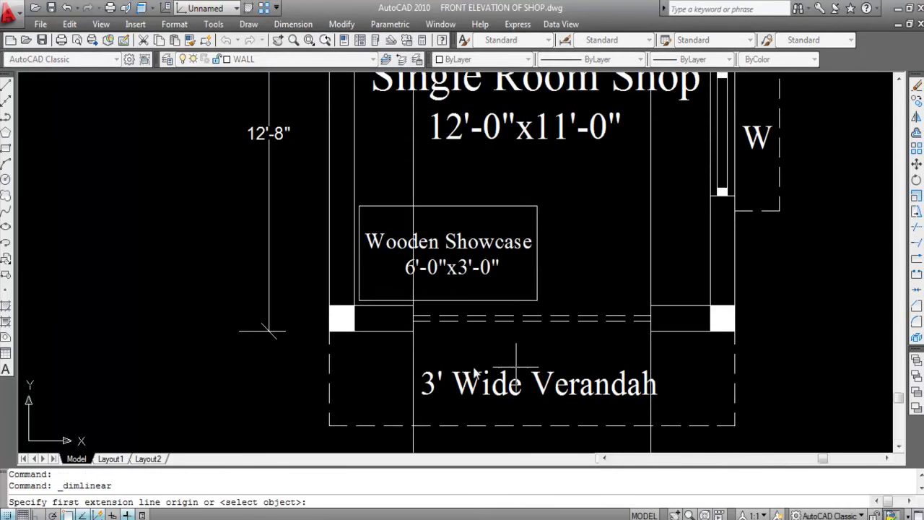
left_click(507, 351)
left_click(650, 334)
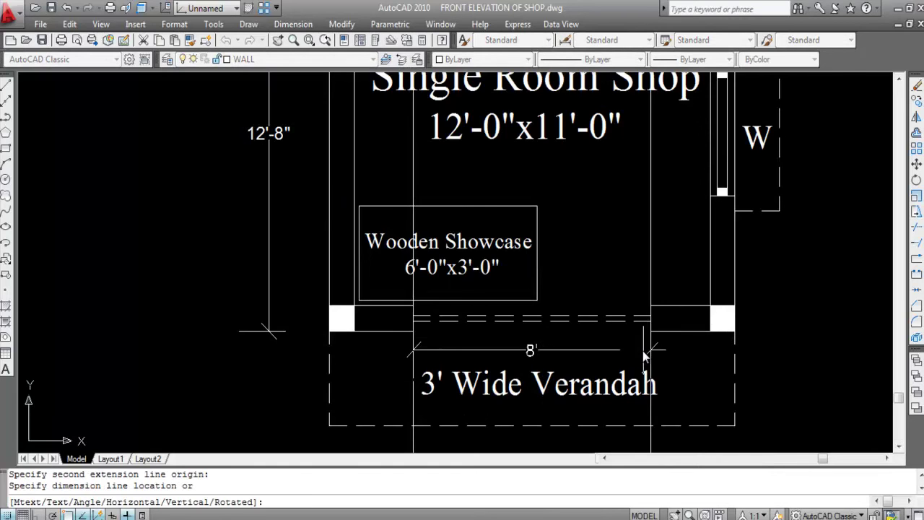
scroll(639, 343, "up", 3)
key("Escape")
scroll(634, 344, "down", 6)
scroll(625, 388, "down", 4)
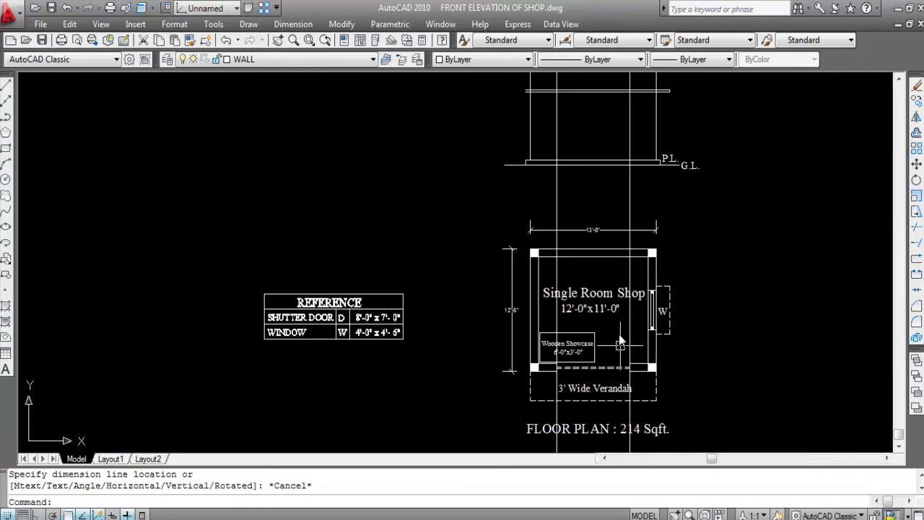
scroll(606, 336, "down", 2)
scroll(588, 184, "up", 4)
scroll(589, 184, "up", 1)
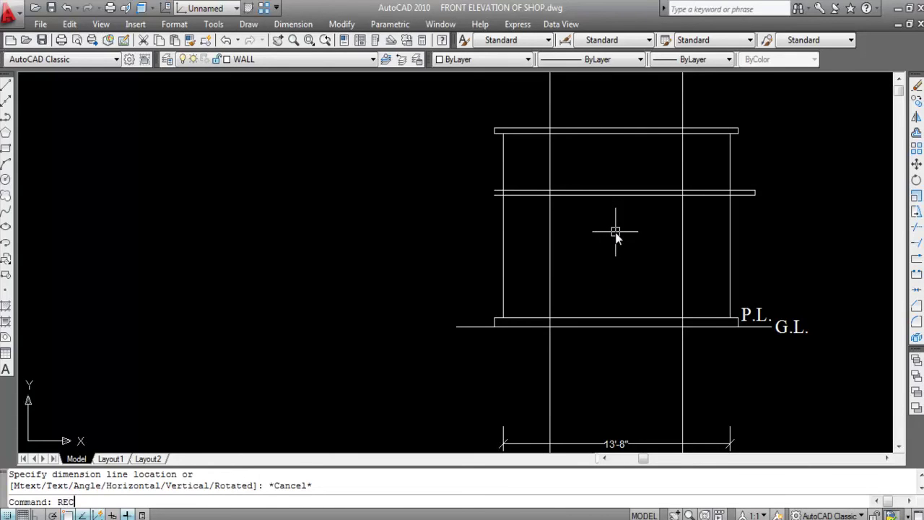
- Draw the door rectangle from the left guide at the band to the right guide at the plinth
key("Return")
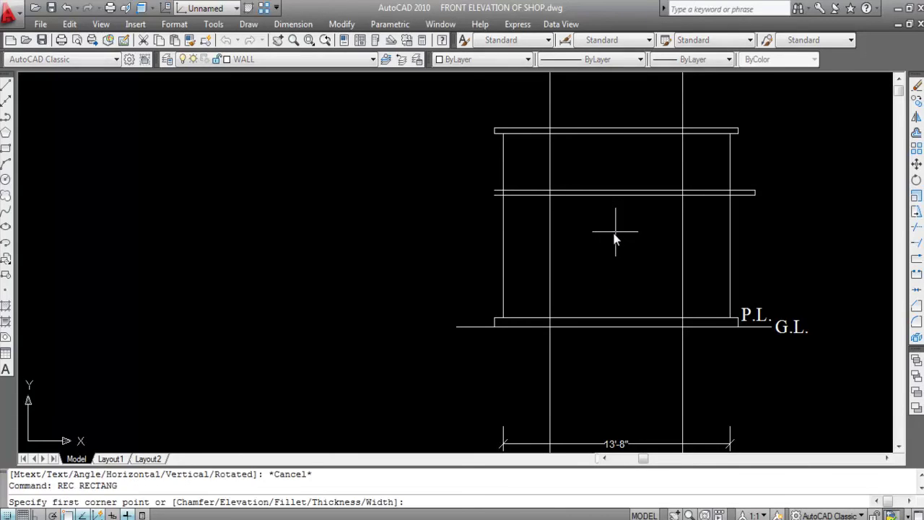
left_click(549, 193)
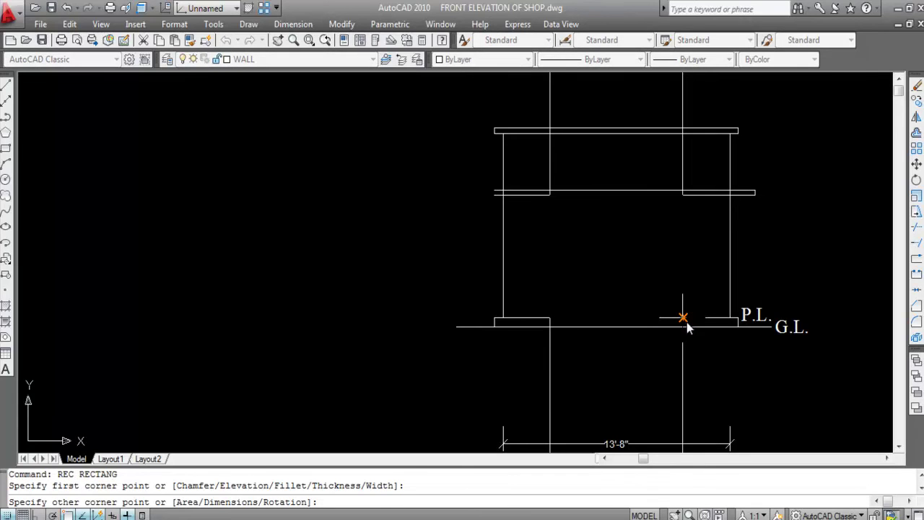
left_click(683, 318)
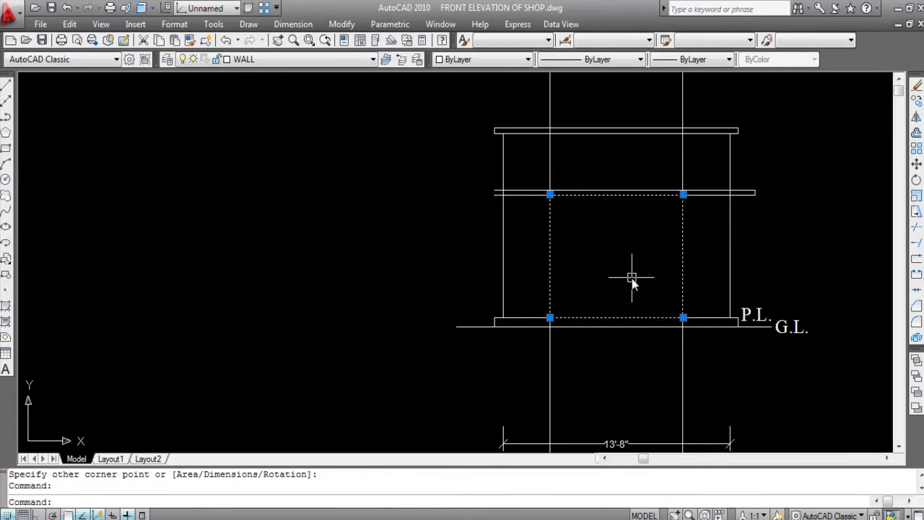
key("Escape")
- Delete both vertical guide lines, leaving the door rectangle
left_click(698, 165)
left_click(529, 168)
key("Delete")
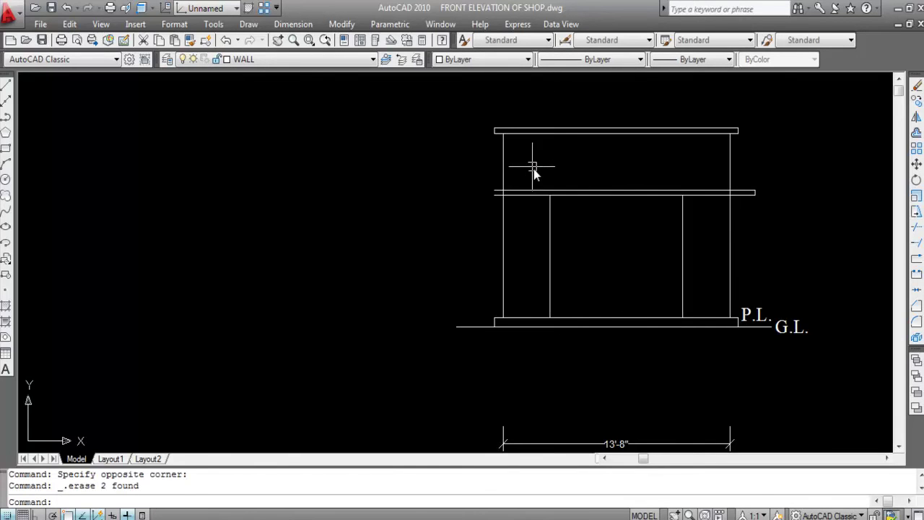
left_click(675, 283)
left_click(543, 235)
key("Escape")
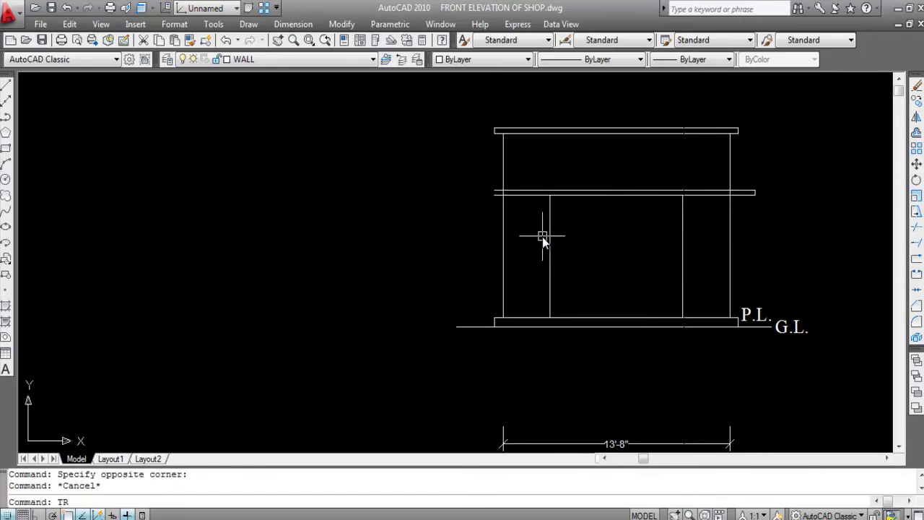
- Attempt trimming with the door rectangle as cutting edge, then cancel
key("Return")
left_click(610, 318)
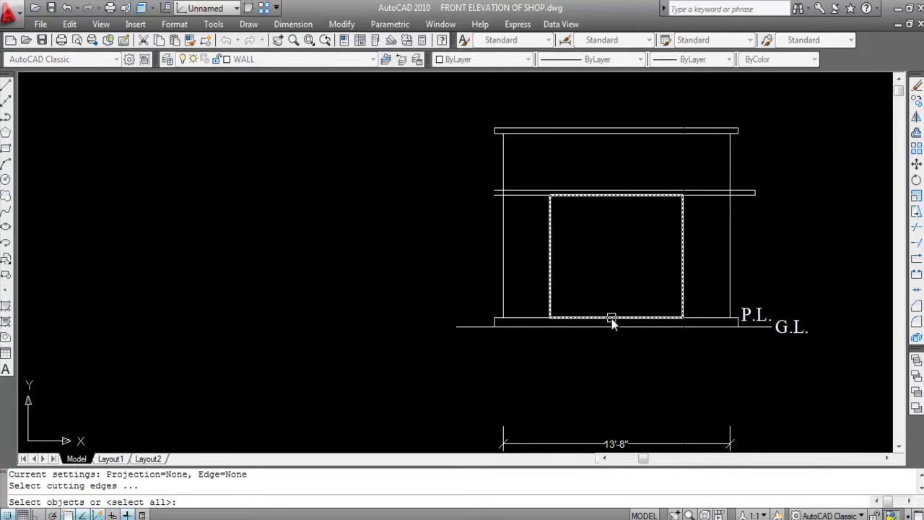
left_click(611, 318)
left_click(611, 318)
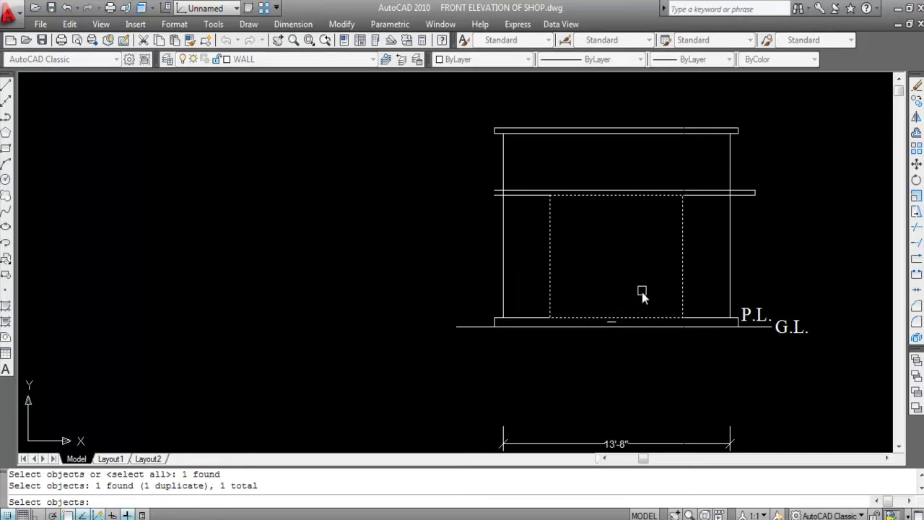
key("Escape")
key("Escape")
type("TR")
key("Return")
key("Return")
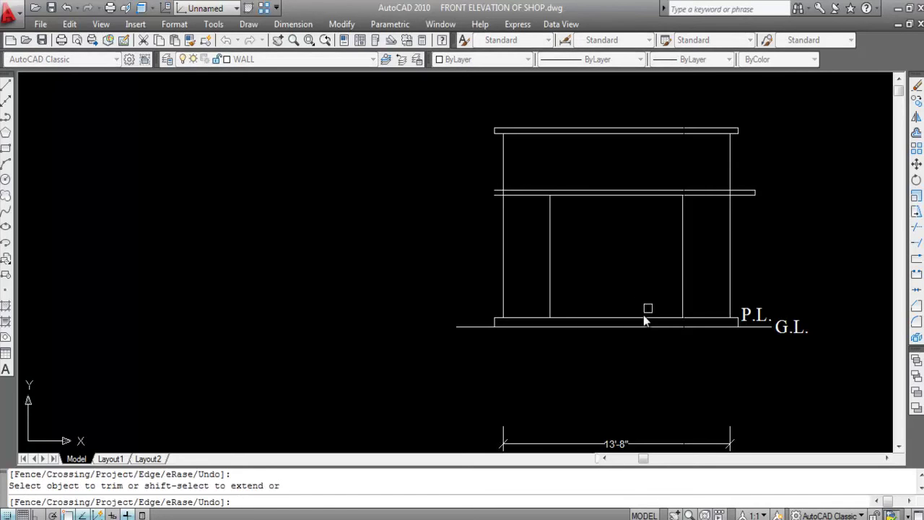
key("Escape")
left_click(653, 307)
left_click(543, 288)
key("Escape")
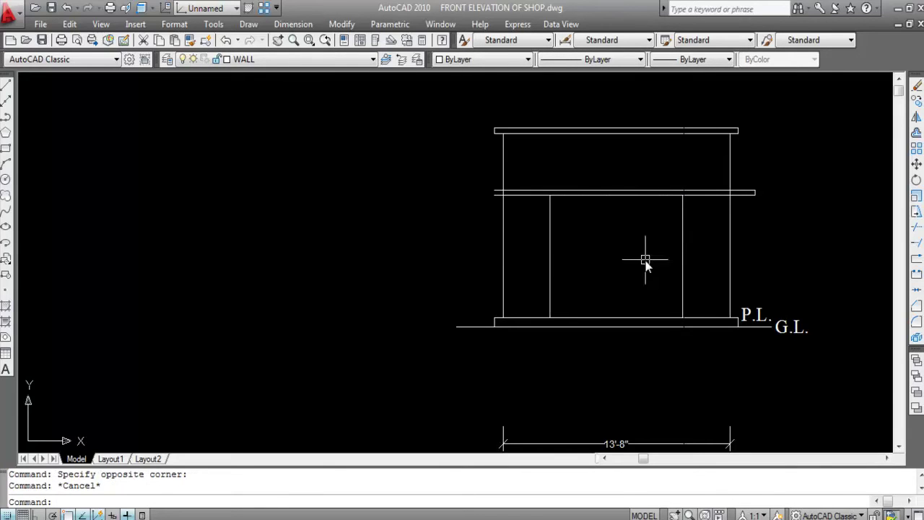
- Offset the door rectangle 3 inward to form a double frame
type("O")
key("Return")
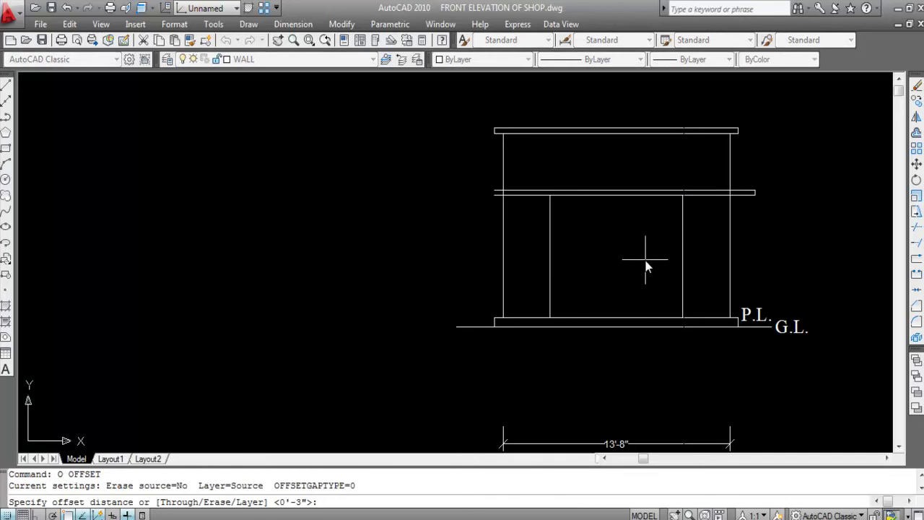
type("3")
key("Return")
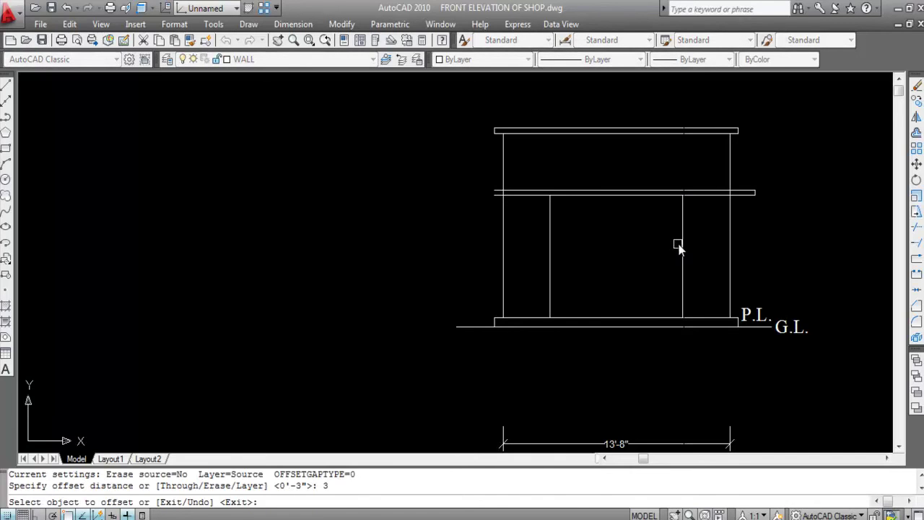
left_click(682, 249)
left_click(633, 264)
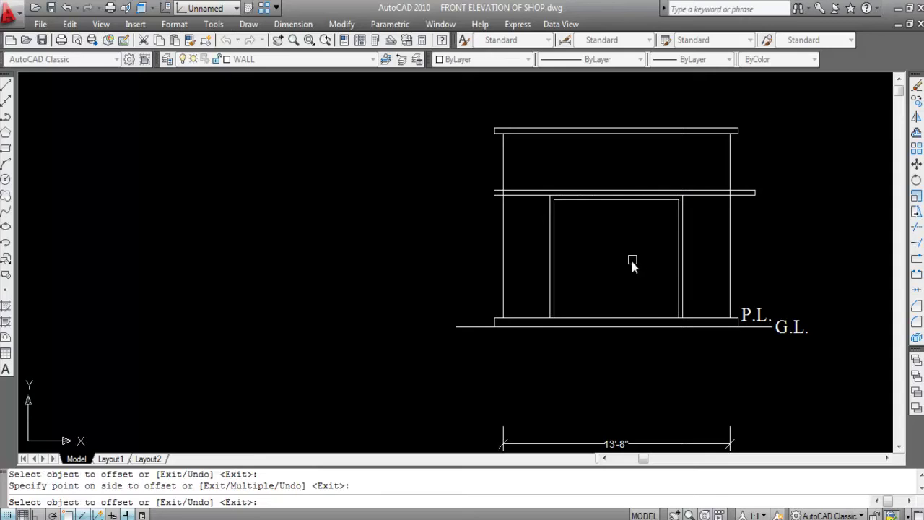
key("Escape")
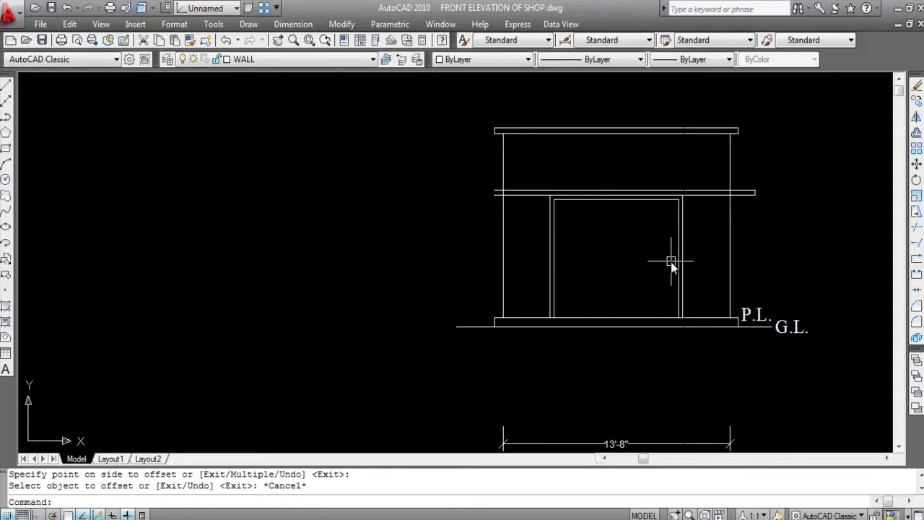
scroll(635, 261, "down", 2)
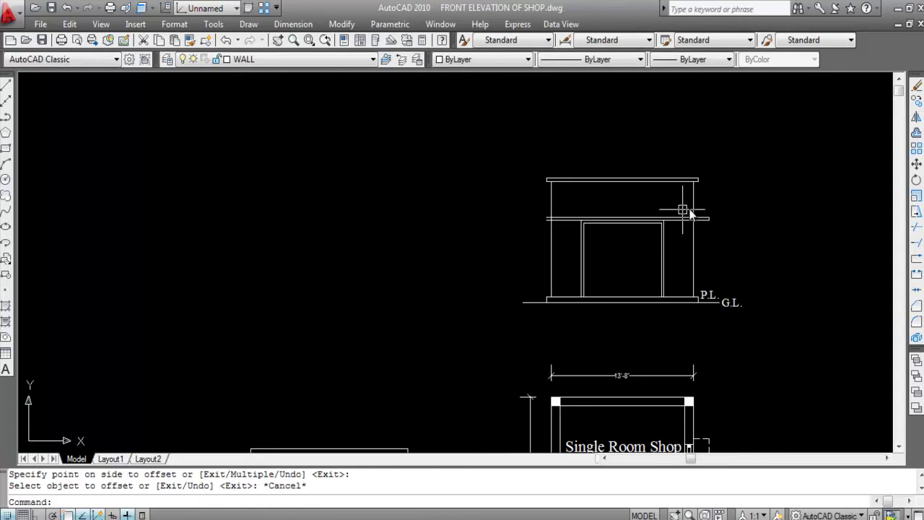
- Trim the band lines at the right wall, leaving a short projecting stub
type("TR")
key("Return")
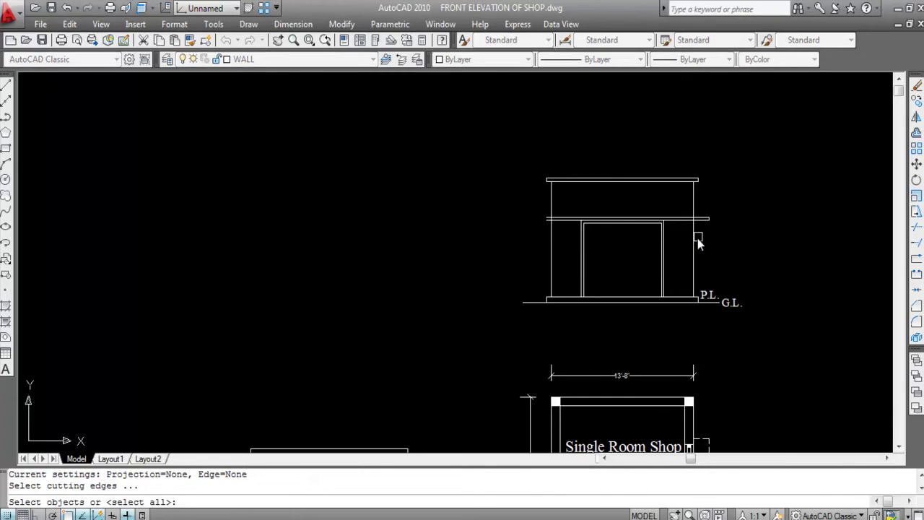
left_click(695, 238)
key("Return")
scroll(685, 216, "up", 3)
left_click(681, 208)
left_click(664, 268)
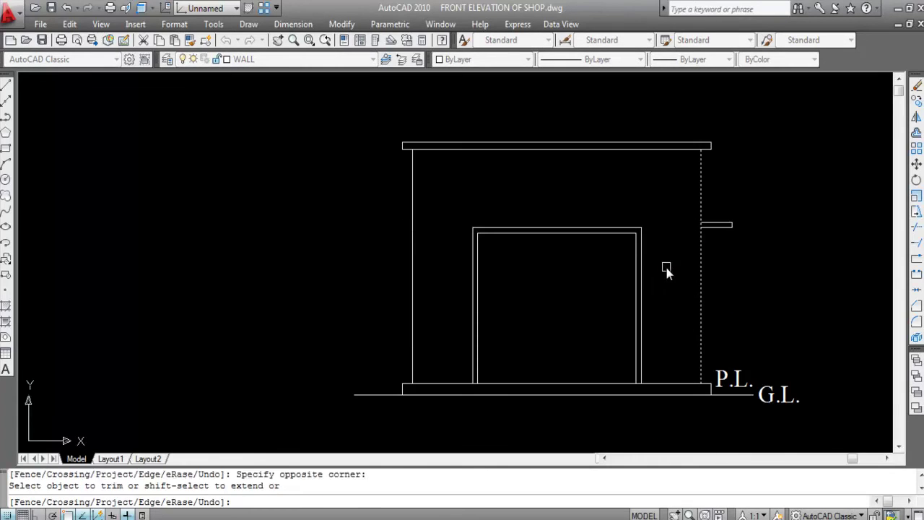
key("Escape")
scroll(553, 174, "down", 2)
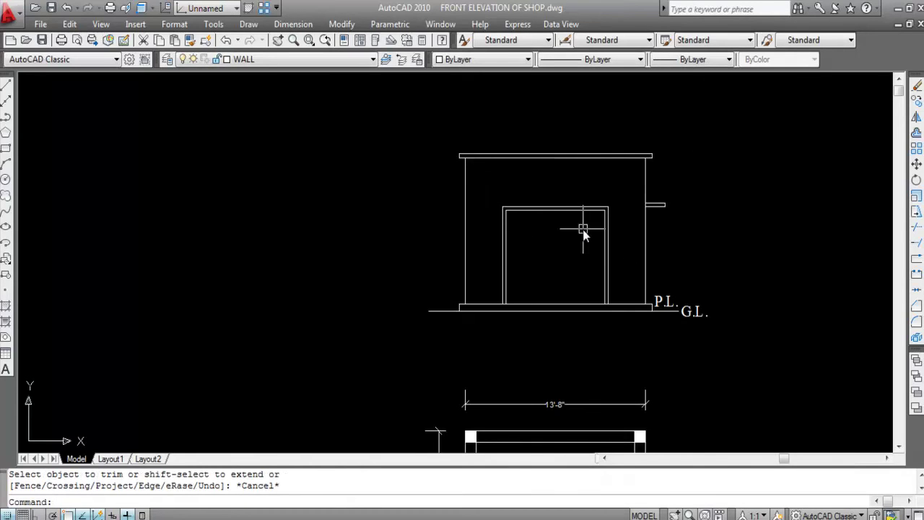
scroll(546, 200, "down", 5)
scroll(543, 204, "up", 2)
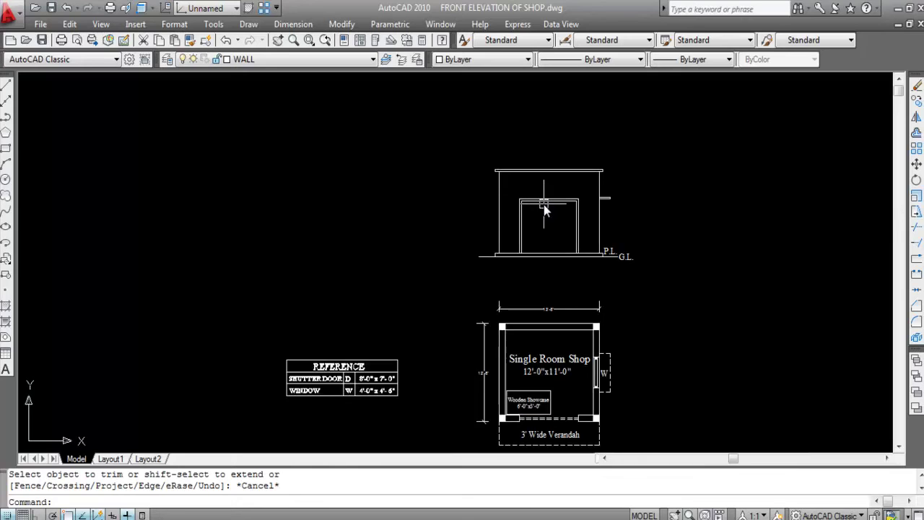
scroll(554, 206, "up", 2)
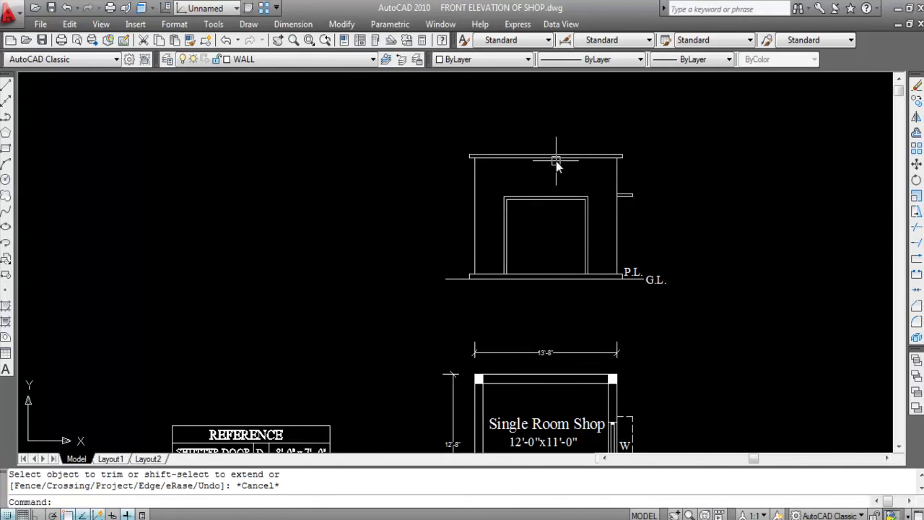
scroll(556, 162, "down", 3)
scroll(566, 186, "up", 3)
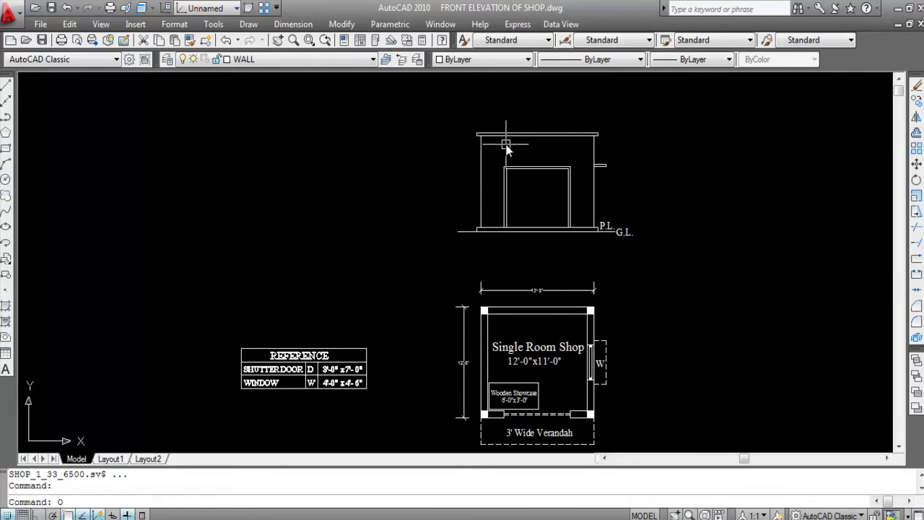
- Offset the top line downward and both side walls outward by 1'6"
type("o")
key("Return")
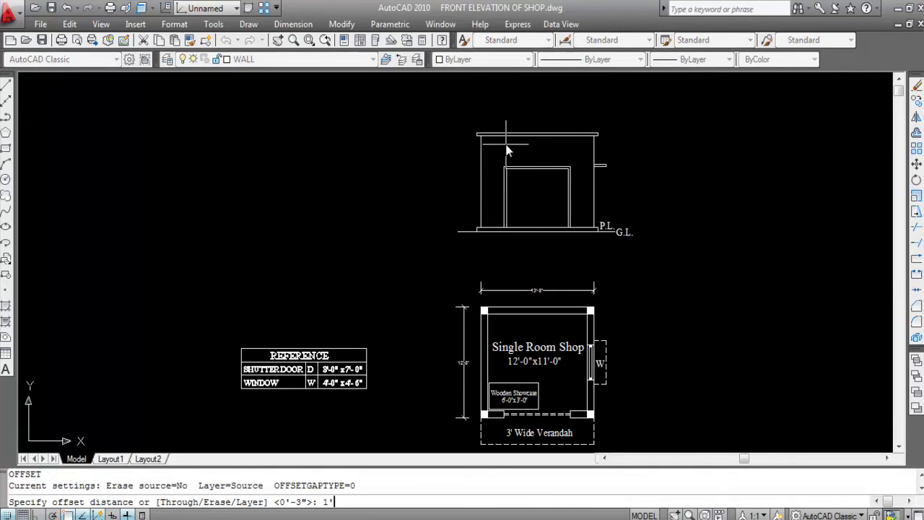
type("1'6")
key("Return")
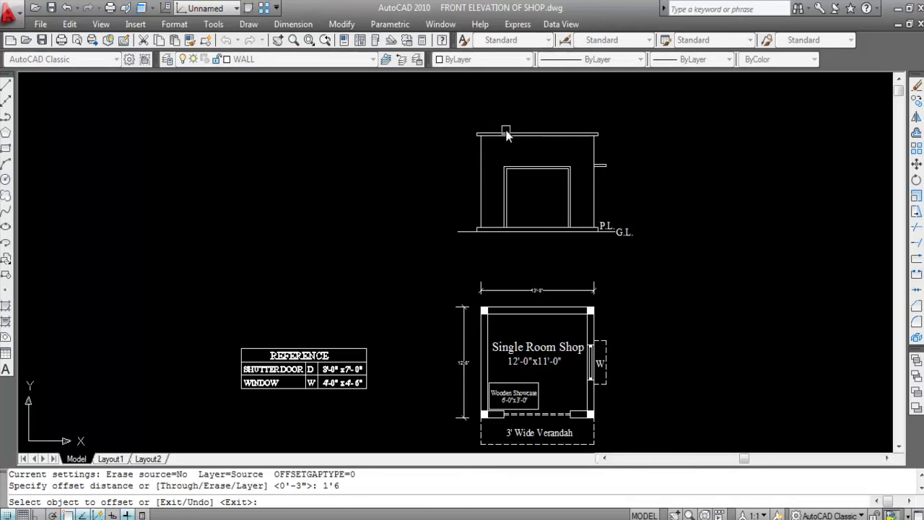
scroll(506, 145, "up", 3)
left_click(509, 134)
left_click(514, 177)
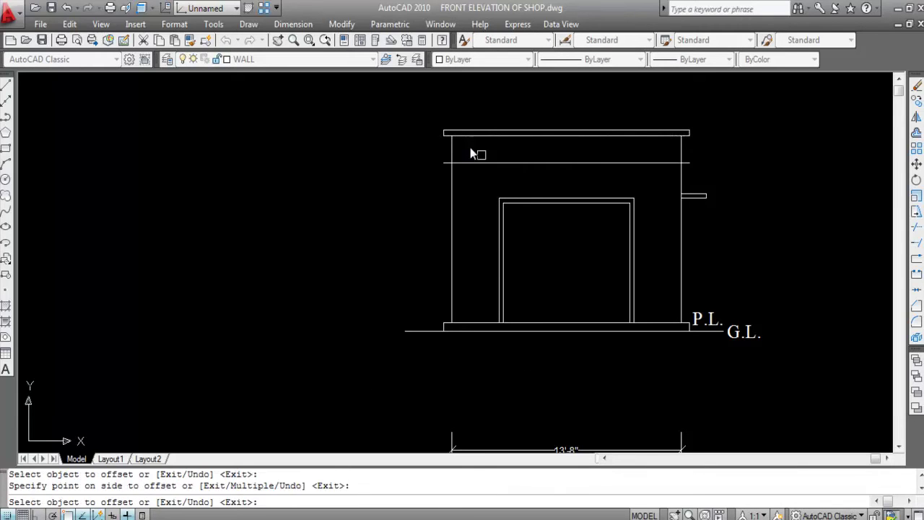
left_click(452, 144)
left_click(368, 154)
left_click(682, 151)
left_click(751, 159)
key("Escape")
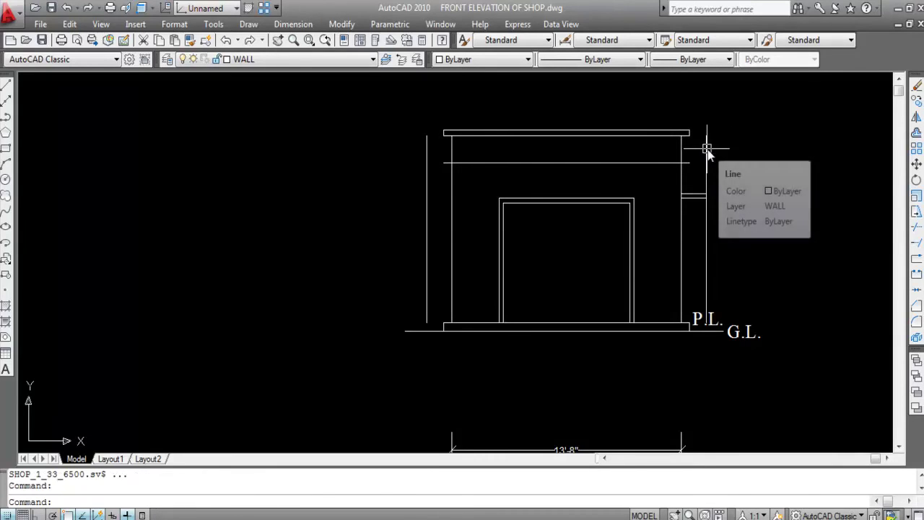
type("EX")
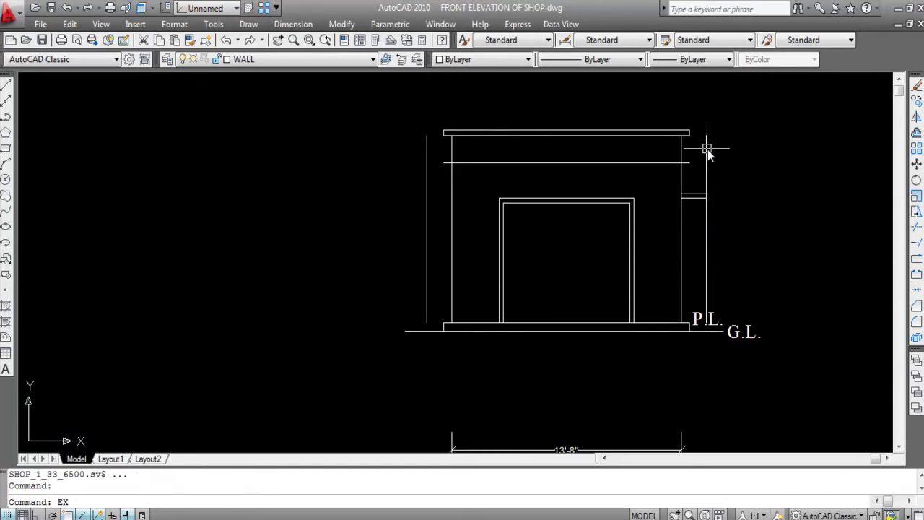
key("Return")
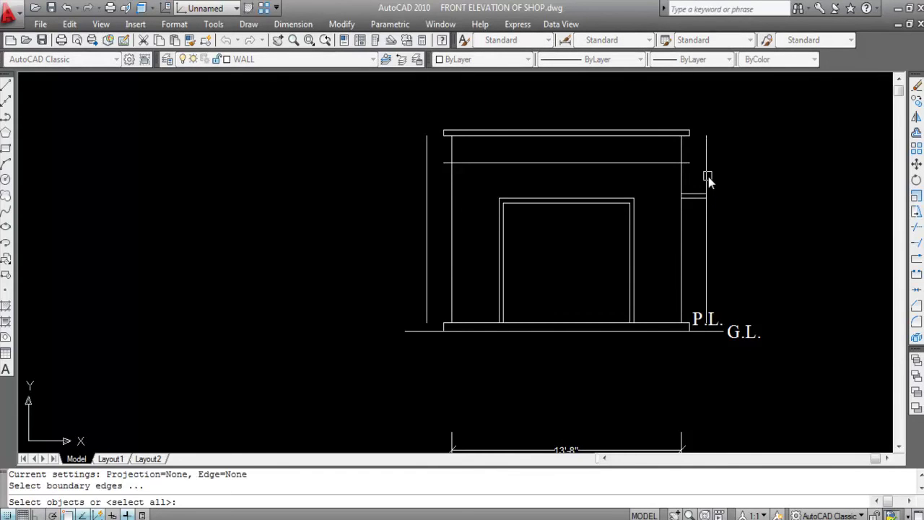
- Extend the lower horizontal line left and right to the two vertical guide lines
left_click(708, 177)
left_click(433, 192)
left_click(423, 187)
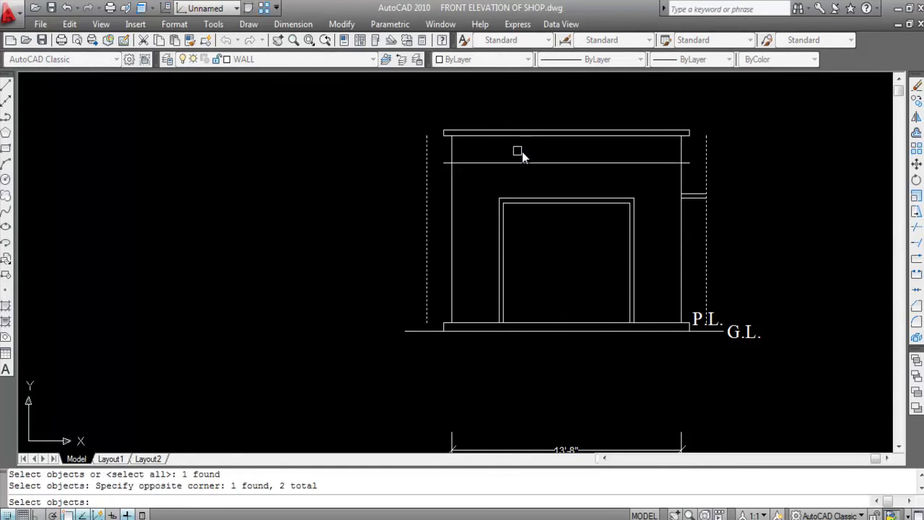
left_click(484, 162)
left_click(503, 177)
left_click(481, 147)
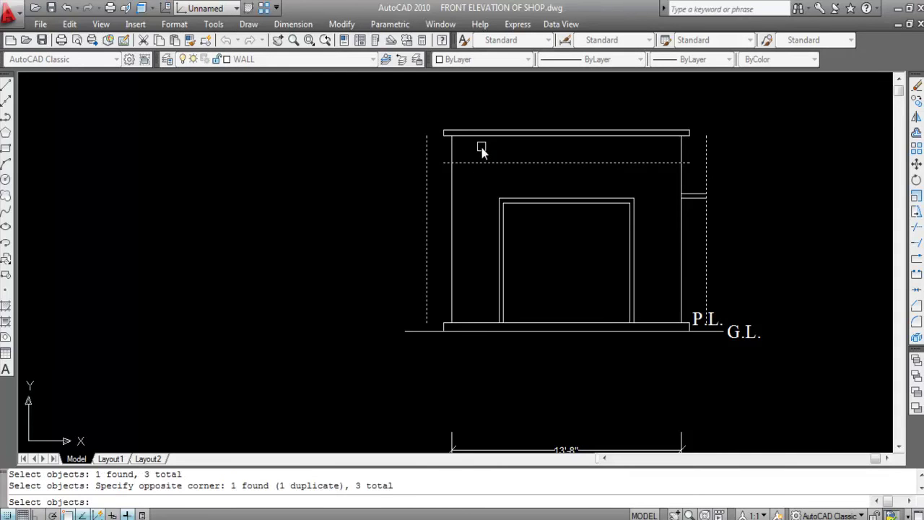
key("Return")
left_click(482, 164)
left_click(633, 163)
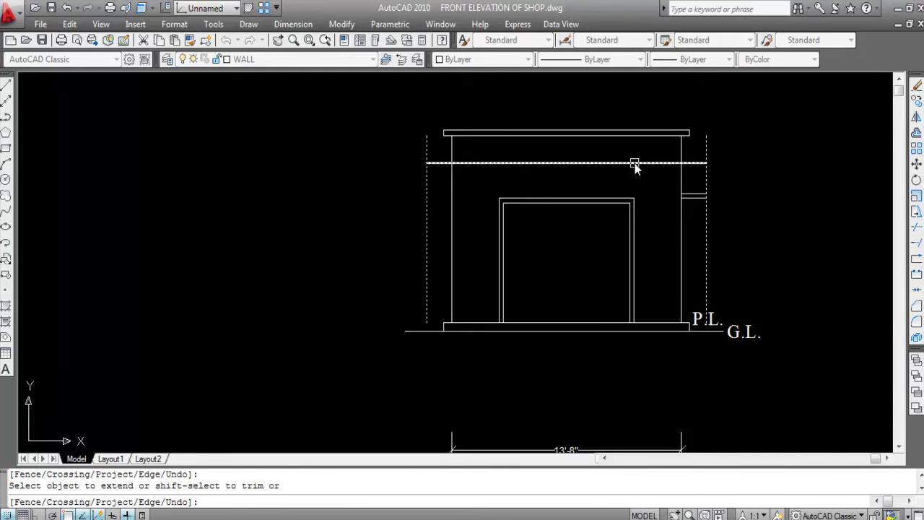
key("Escape")
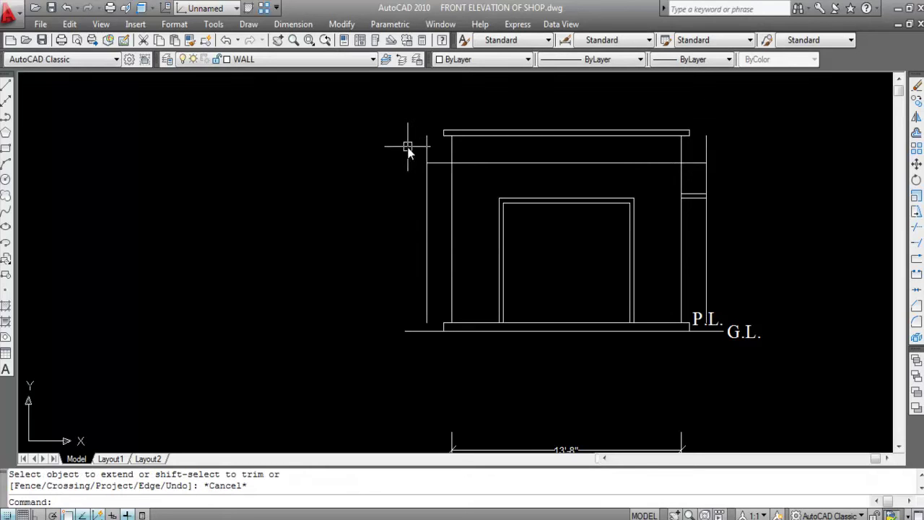
- Draw 6" verticals at both ends of that line, with diagonals up to the slab corners
key("Return")
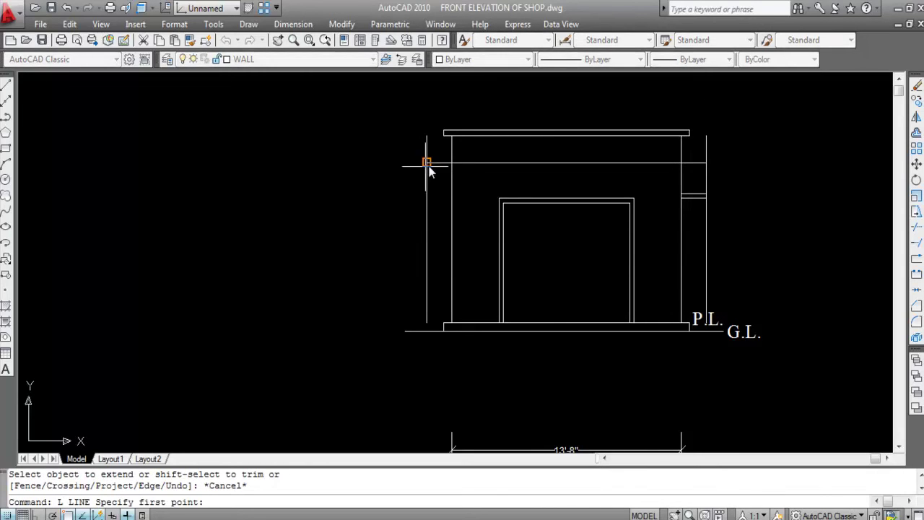
left_click(426, 162)
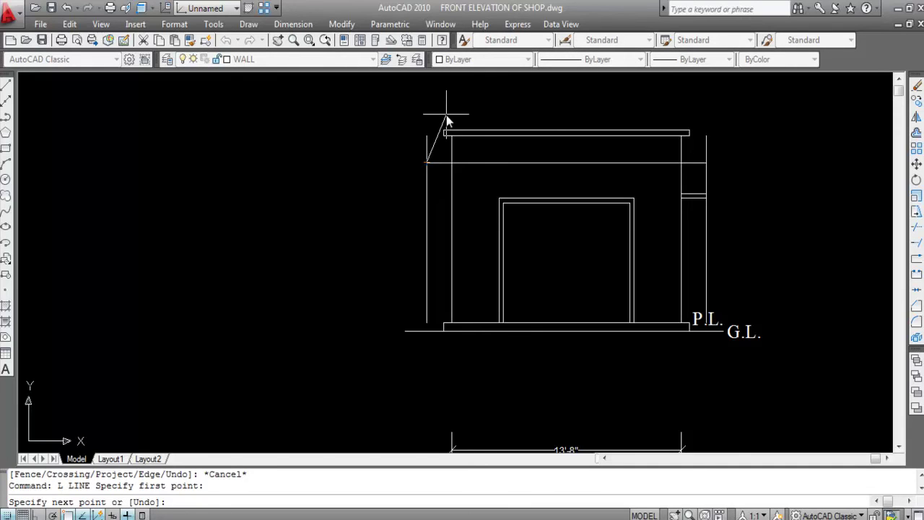
key("F8")
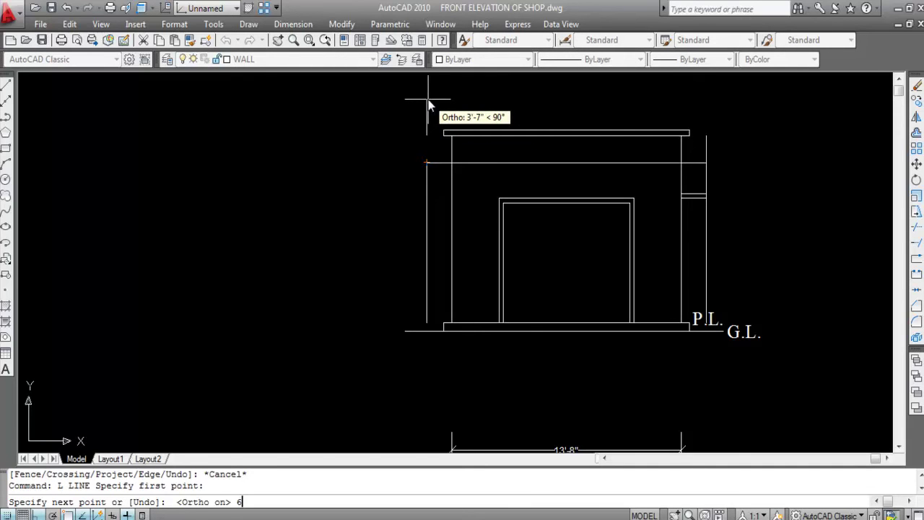
type("6")
key("Return")
left_click(450, 137)
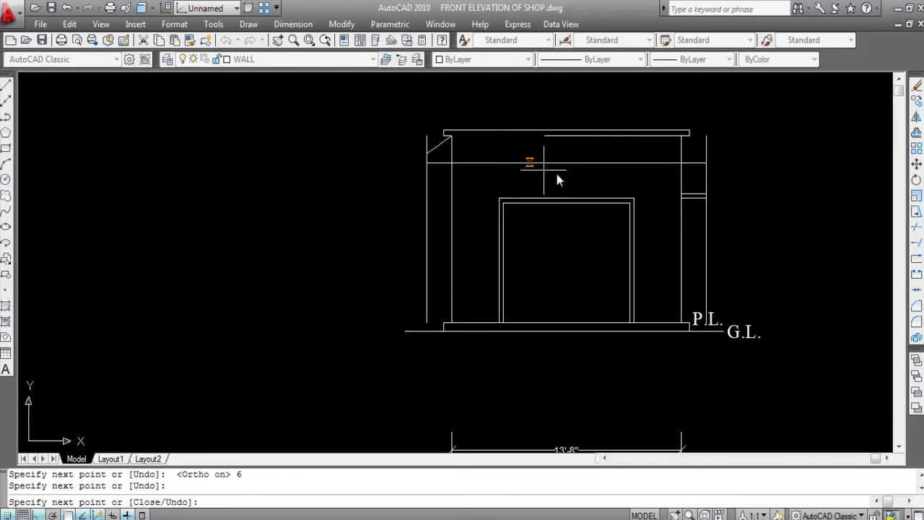
key("Return")
key("Return")
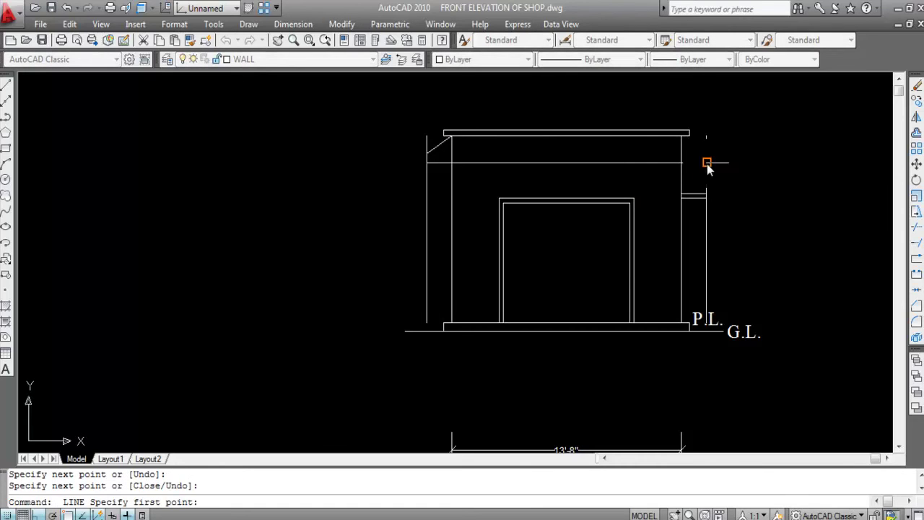
left_click(706, 163)
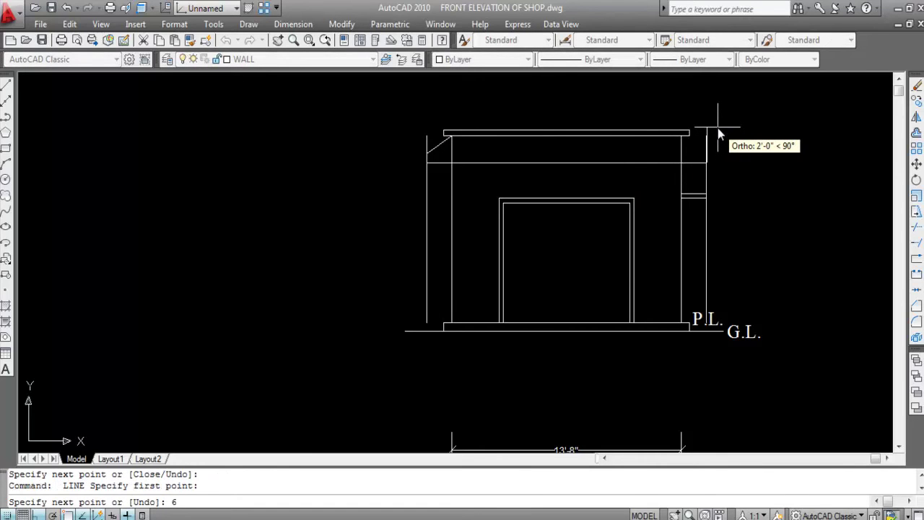
type("6")
key("Return")
left_click(680, 135)
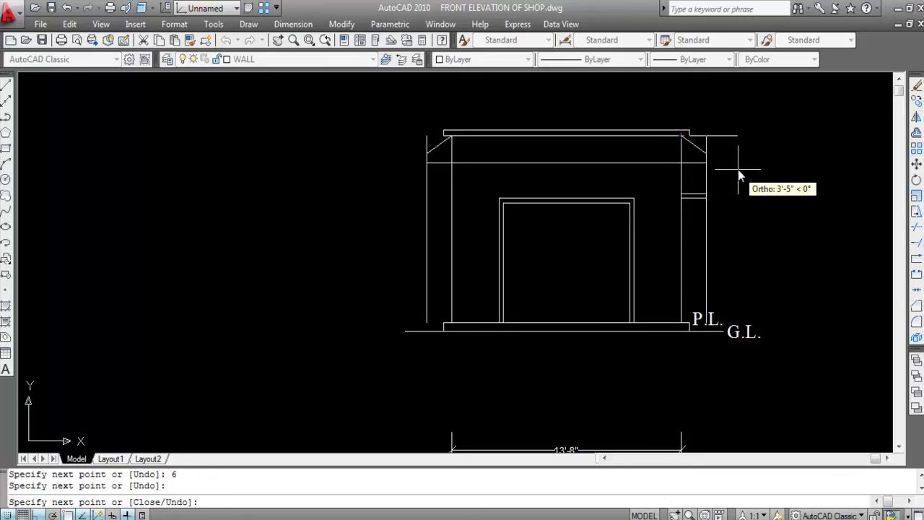
key("Escape")
- Erase the left and right vertical guide lines
left_click(706, 141)
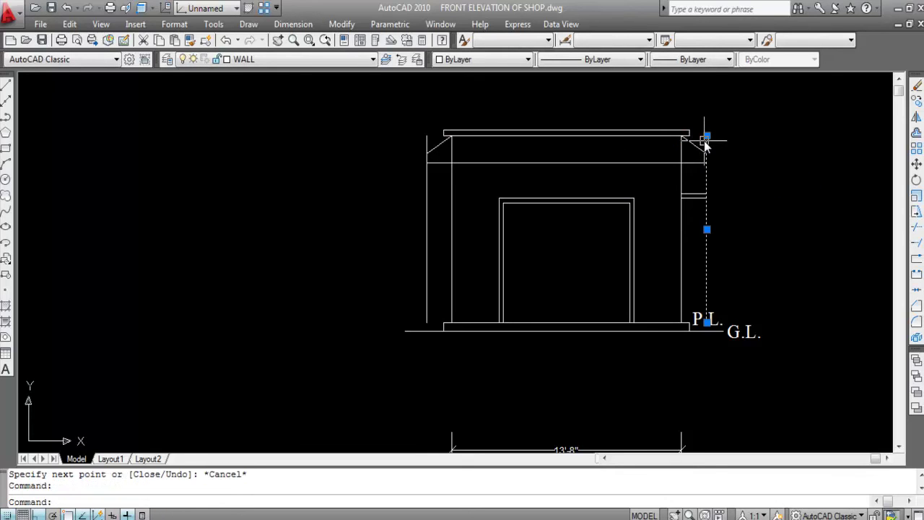
left_click(427, 138)
key("Delete")
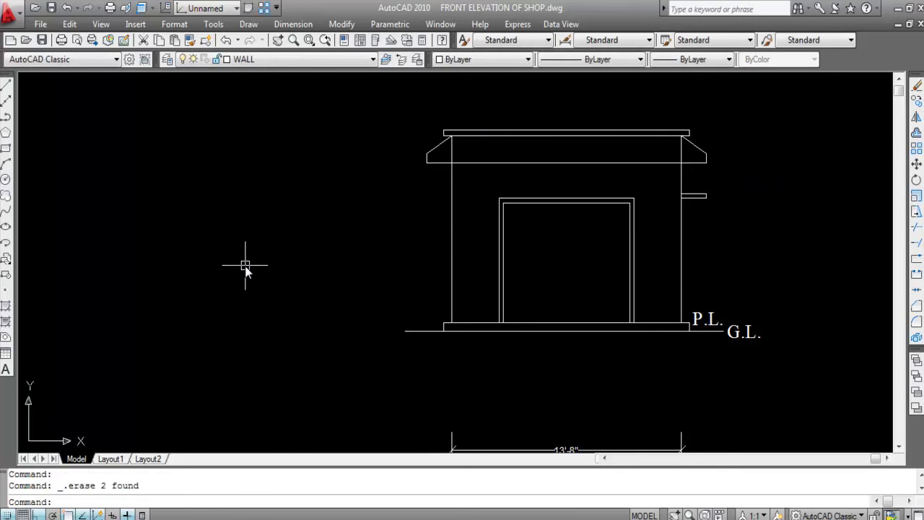
- Offset the roof line 3 units upward
scroll(245, 266, "down", 1)
scroll(407, 186, "up", 1)
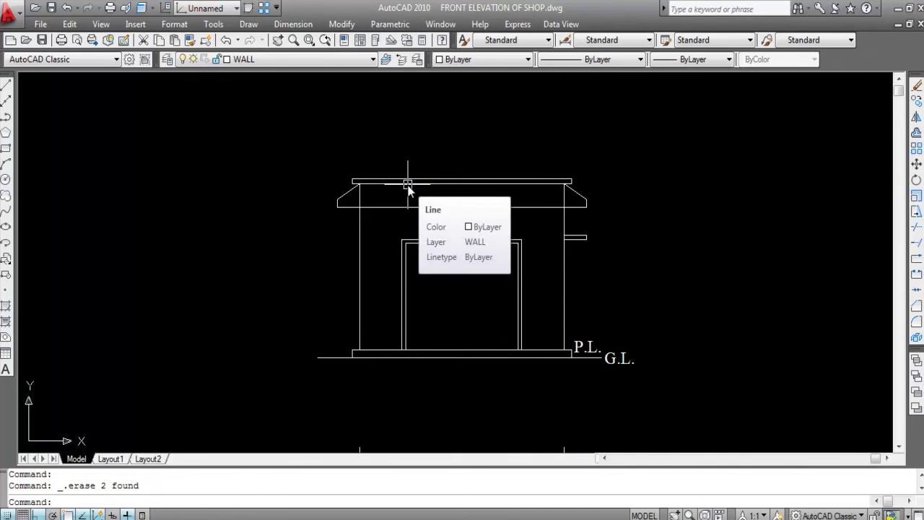
scroll(539, 291, "down", 1)
scroll(451, 234, "up", 1)
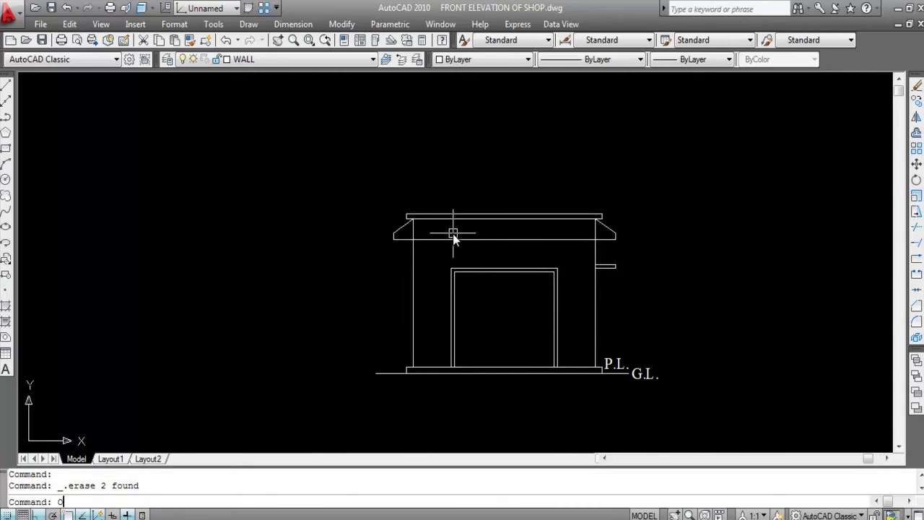
key("Return")
type("3")
key("Return")
left_click(463, 239)
left_click(465, 182)
key("Escape")
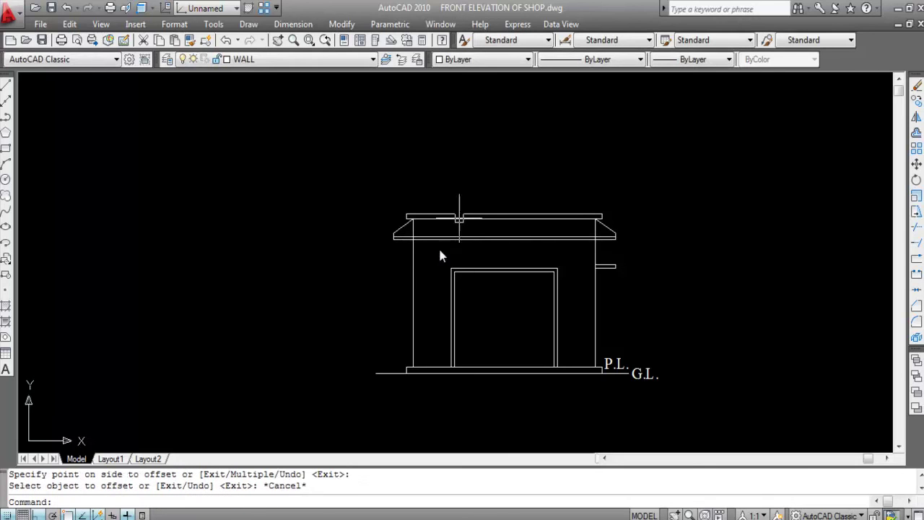
- Trim the wall line out of the roof, using all objects as cutting edges
scroll(400, 256, "up", 3)
scroll(498, 200, "down", 2)
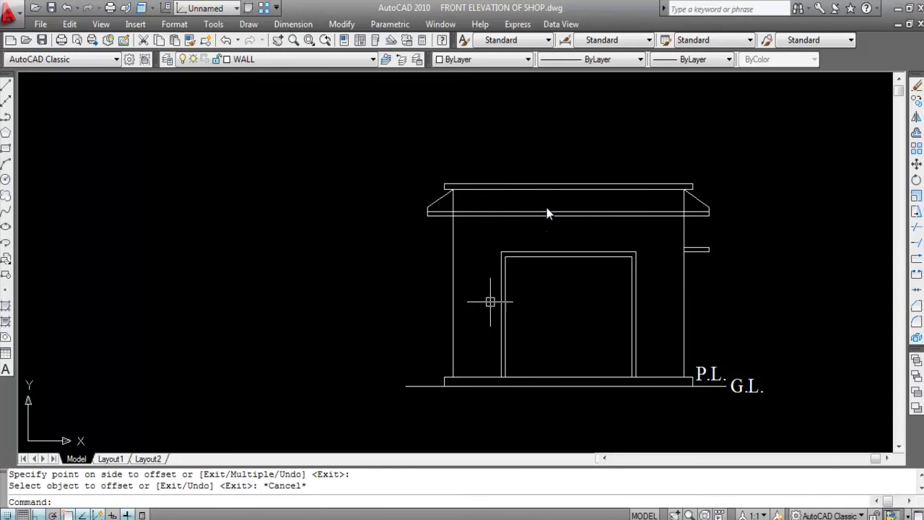
scroll(367, 166, "down", 4)
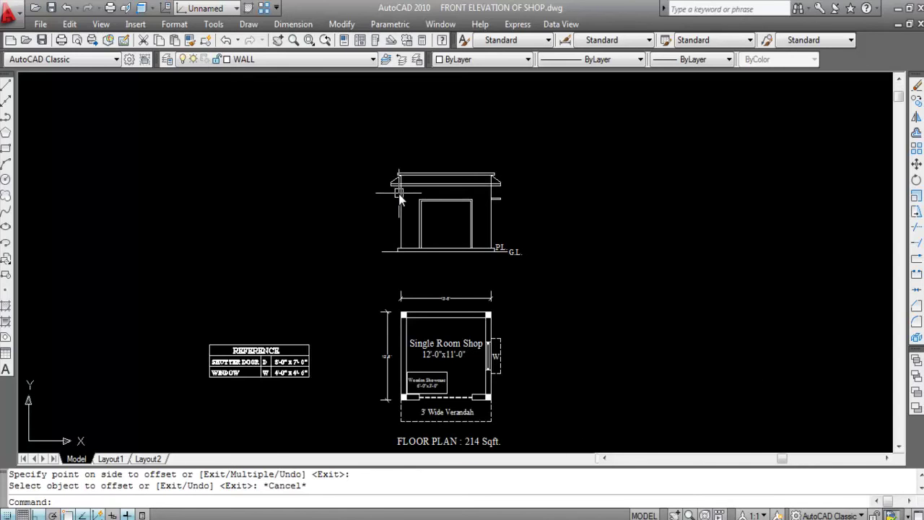
scroll(455, 148, "up", 2)
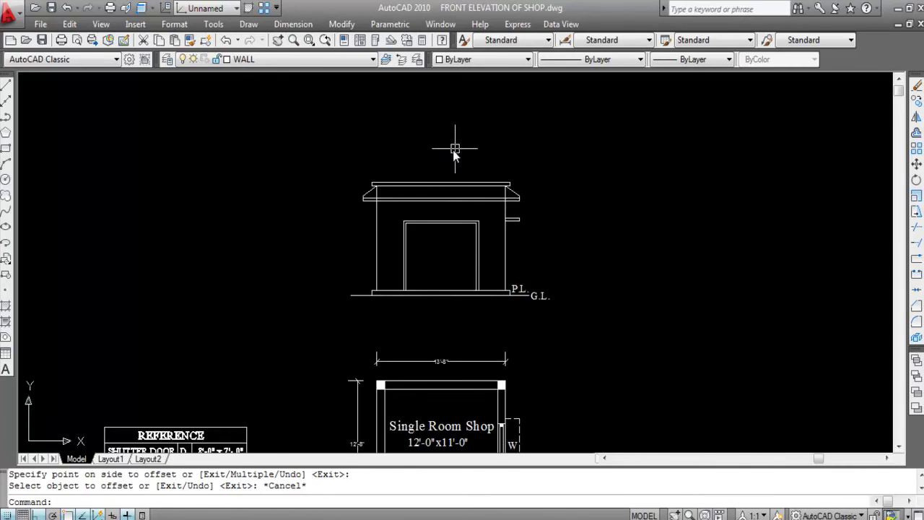
scroll(462, 153, "down", 2)
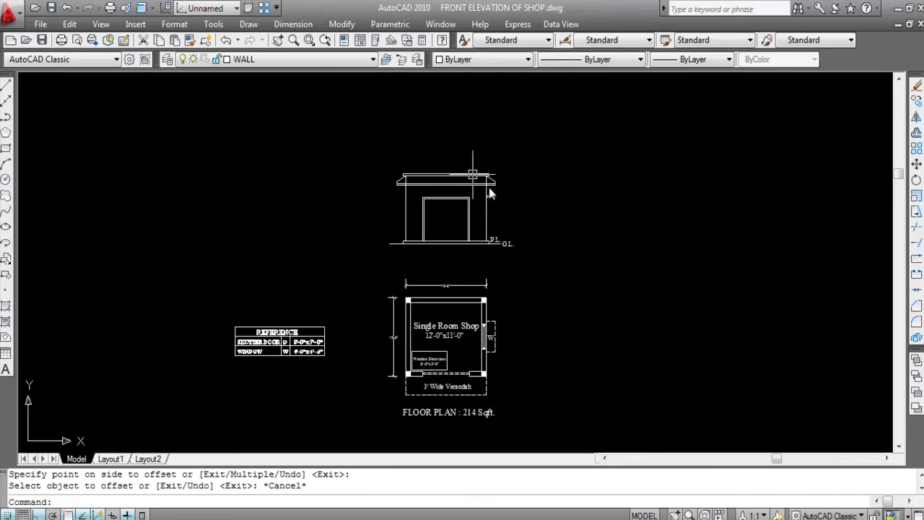
scroll(448, 338, "up", 3)
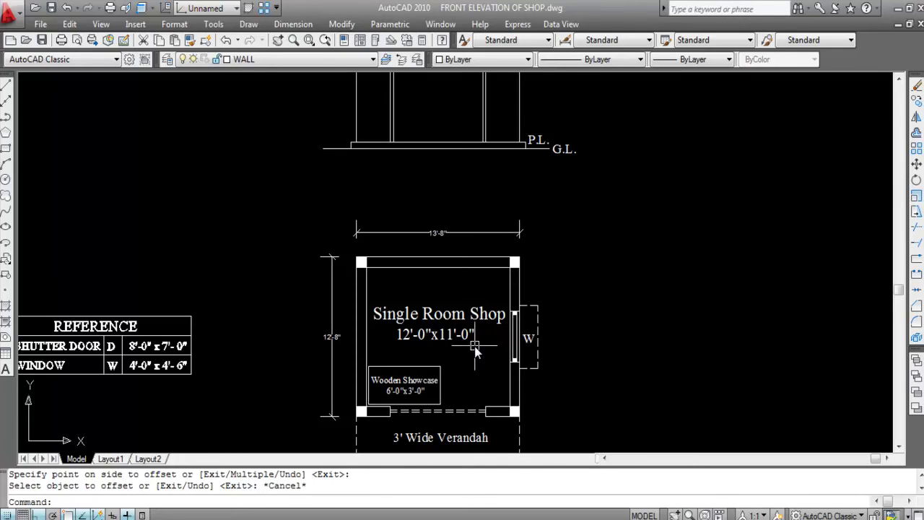
scroll(476, 350, "down", 4)
scroll(476, 346, "up", 3)
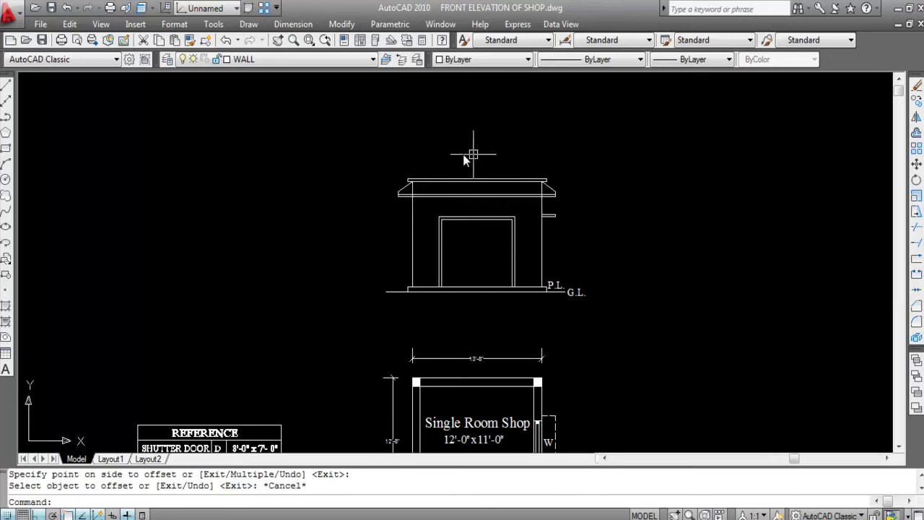
scroll(365, 153, "down", 2)
scroll(368, 151, "up", 2)
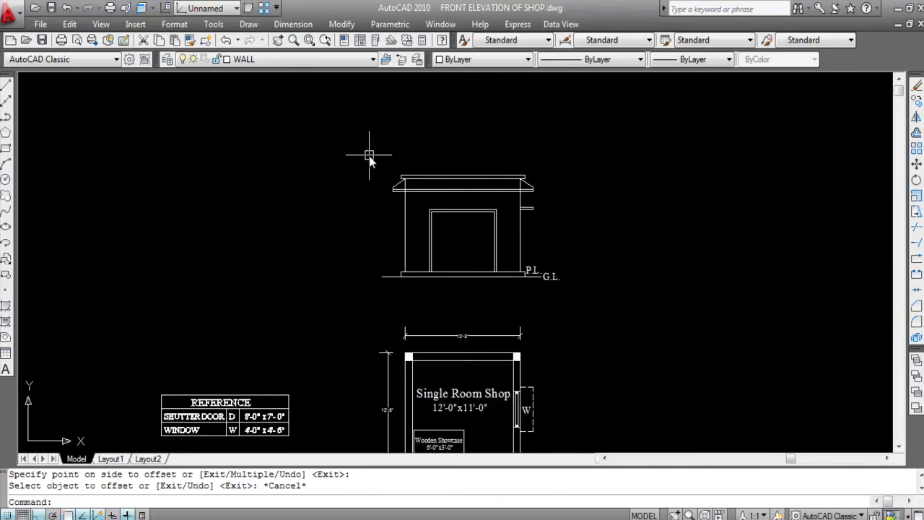
scroll(477, 191, "down", 2)
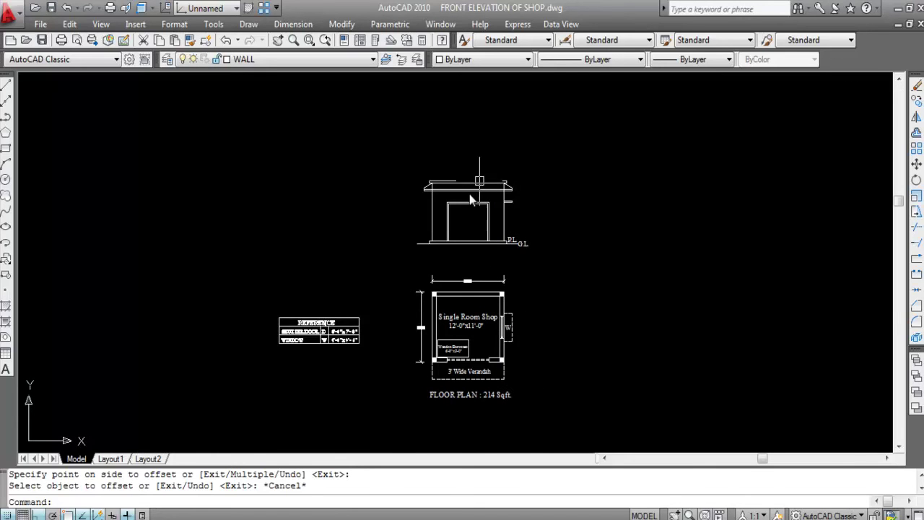
scroll(447, 184, "up", 5)
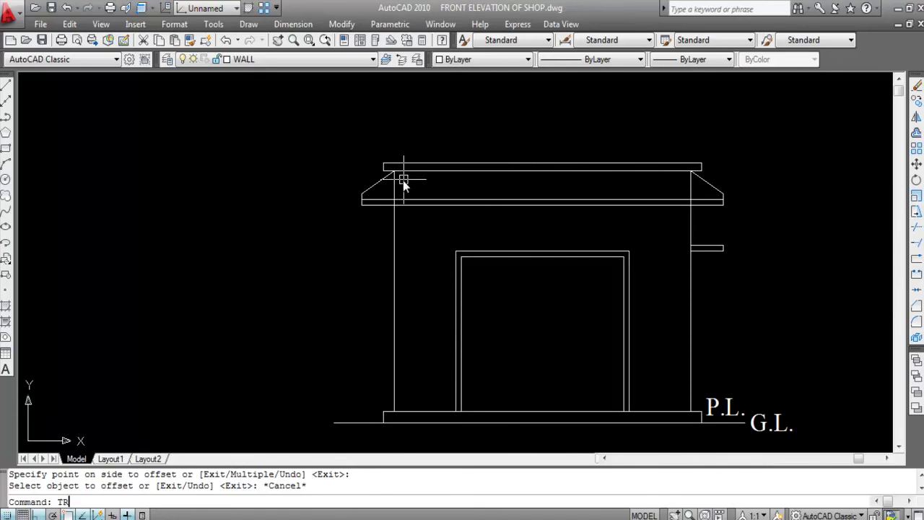
key("Return")
scroll(404, 188, "up", 2)
key("Return")
scroll(383, 200, "up", 4)
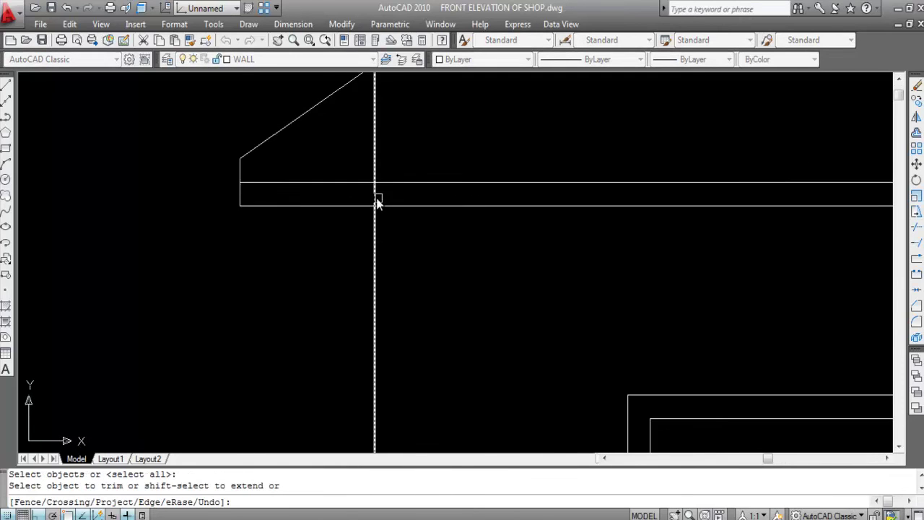
left_click(377, 201)
scroll(369, 198, "down", 3)
scroll(815, 192, "up", 3)
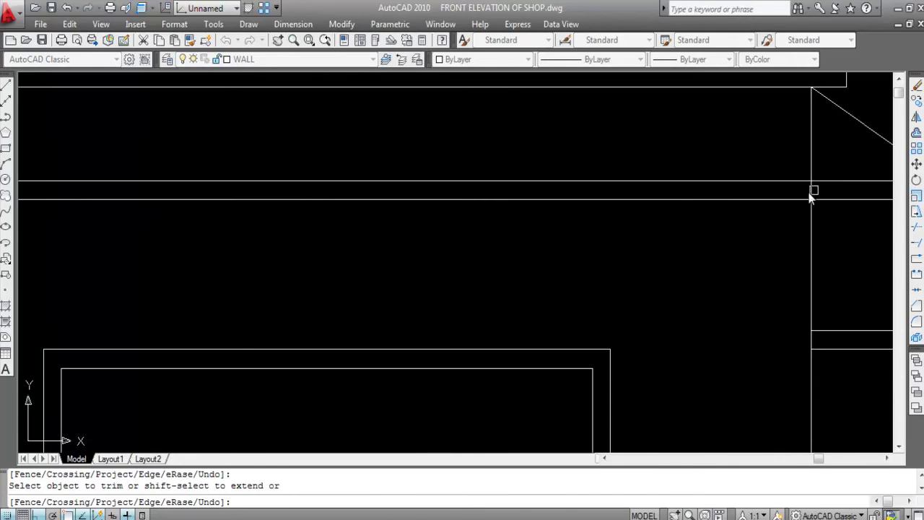
key("Escape")
- Window-select and erase the two stray roof lines
left_click(832, 152)
scroll(677, 151, "down", 5)
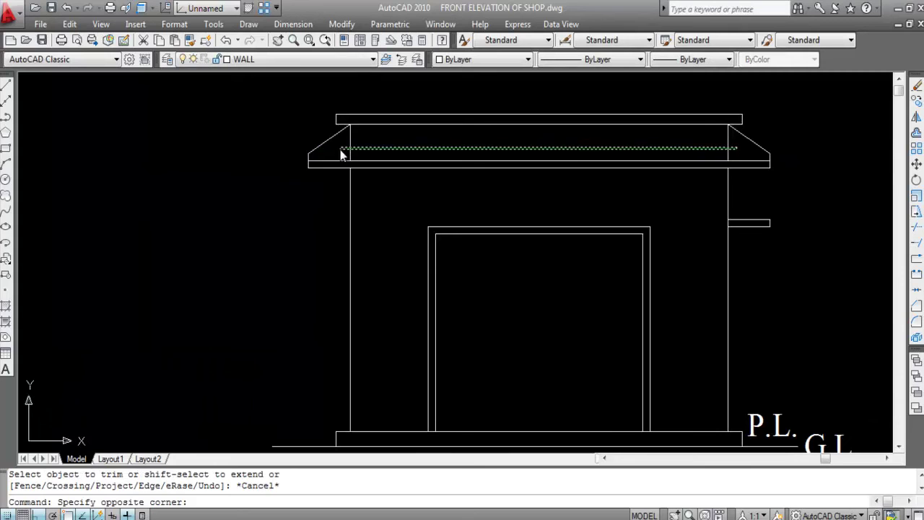
left_click(342, 155)
key("Delete")
scroll(540, 139, "down", 4)
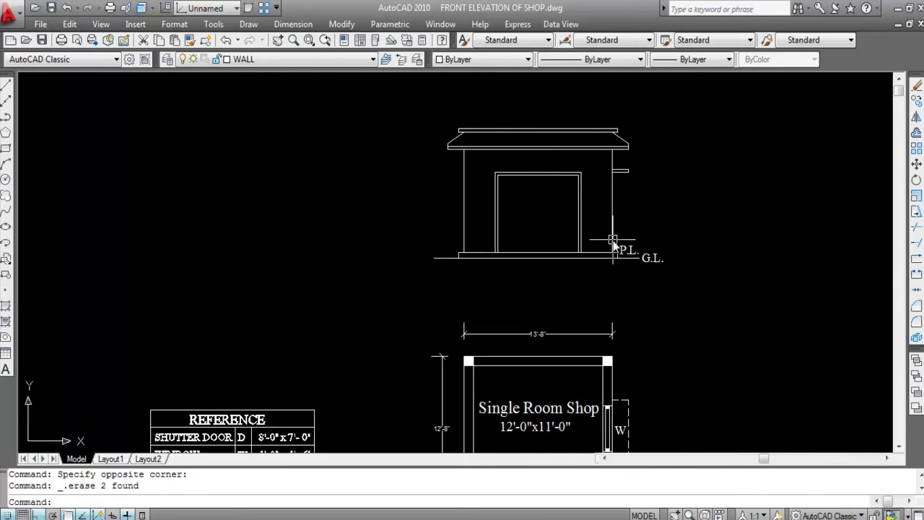
- Fill the band between the sloped eaves with EARTH hatch at scale 25
type("H")
key("Return")
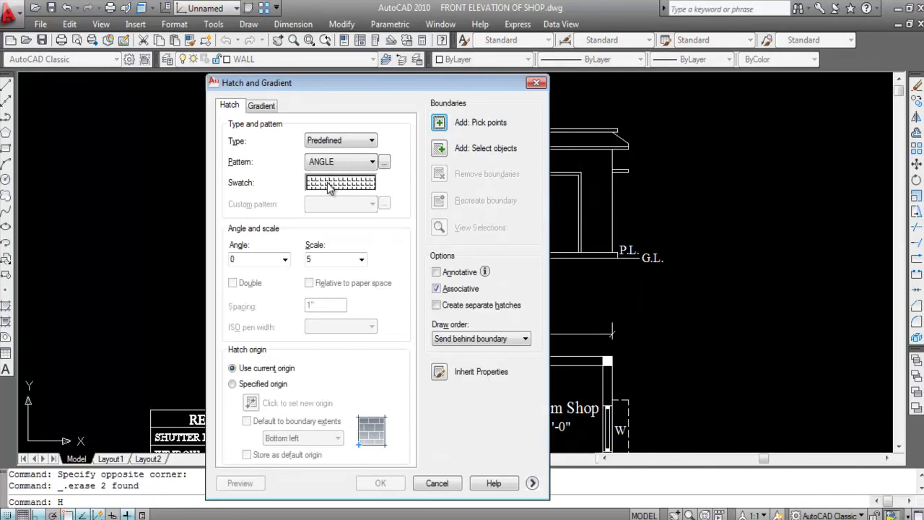
left_click(331, 183)
left_click(603, 338)
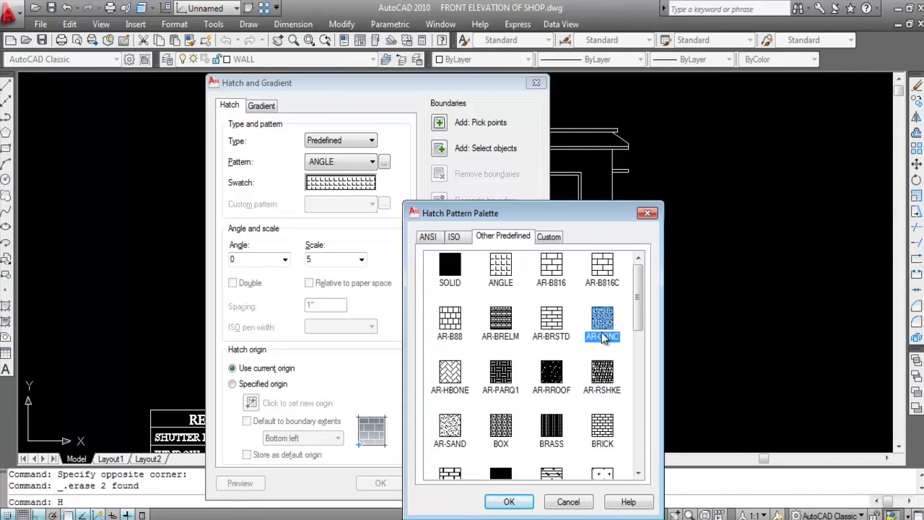
key("e")
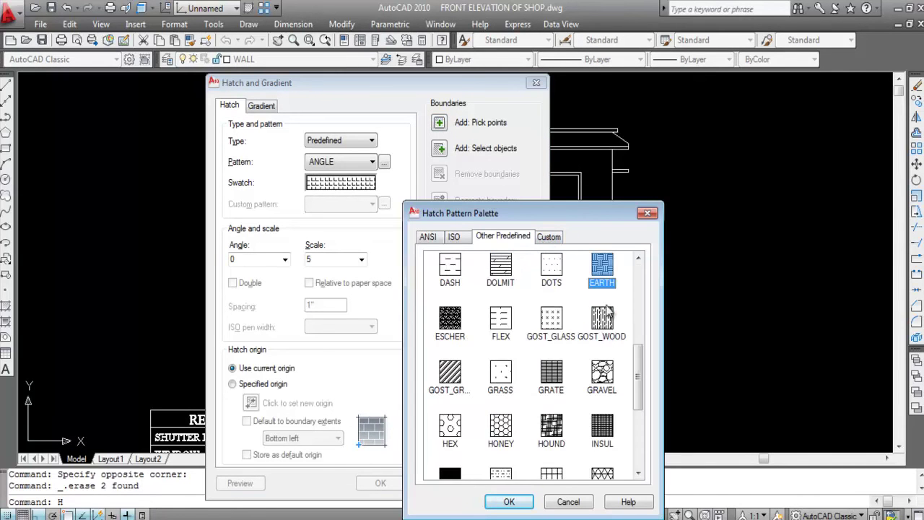
left_click(524, 502)
left_click(328, 260)
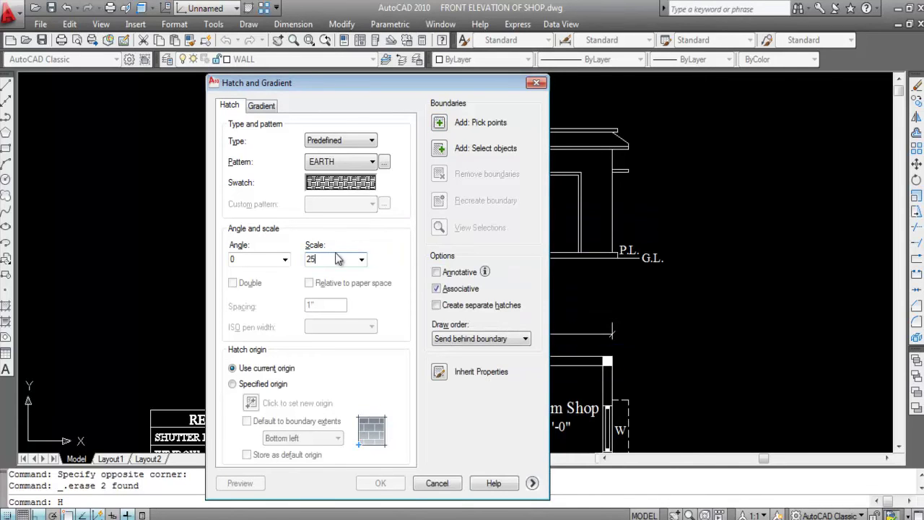
left_click(439, 123)
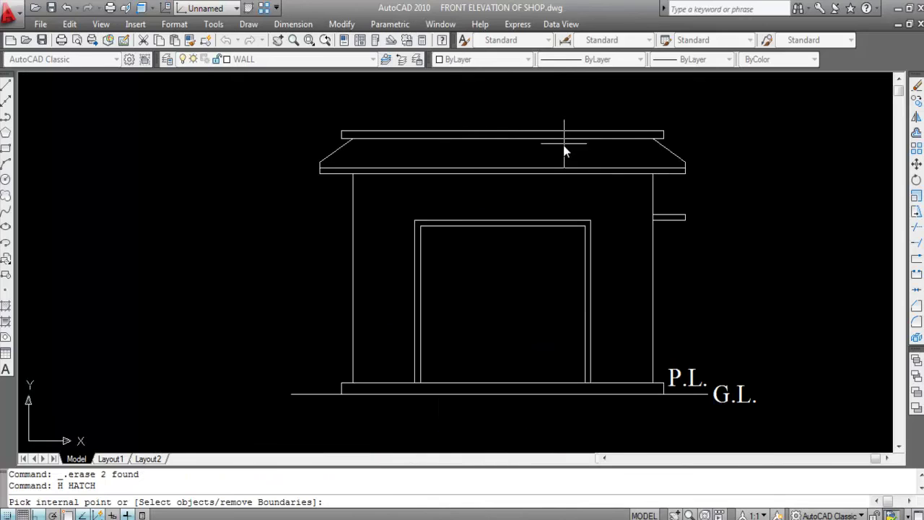
left_click(567, 144)
key("Return")
key("Return")
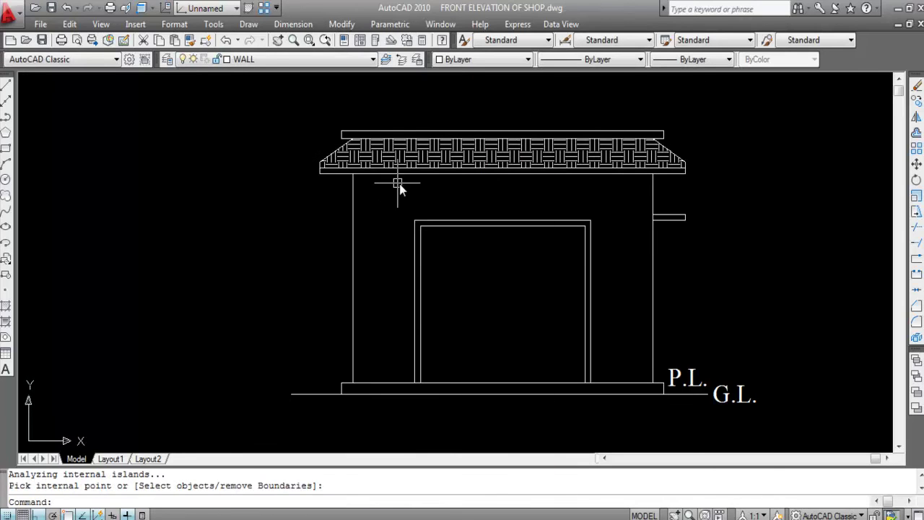
scroll(491, 171, "down", 4)
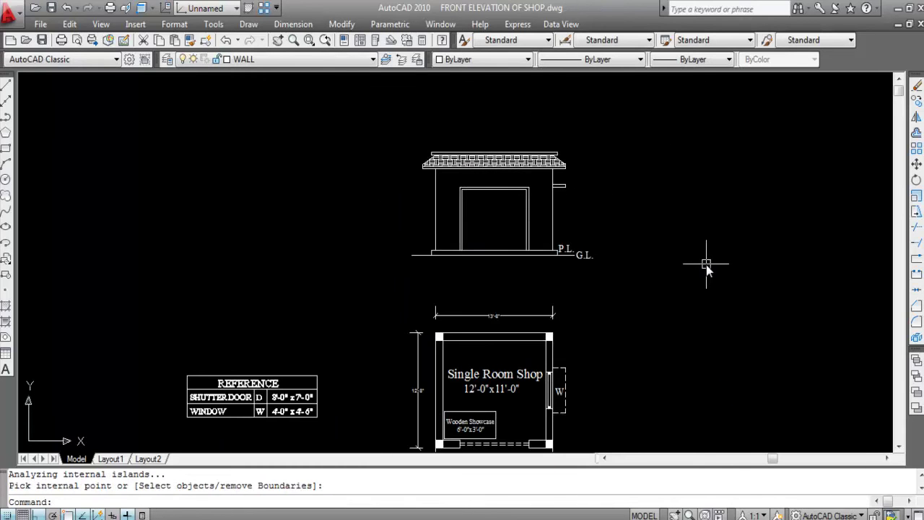
scroll(506, 151, "down", 3)
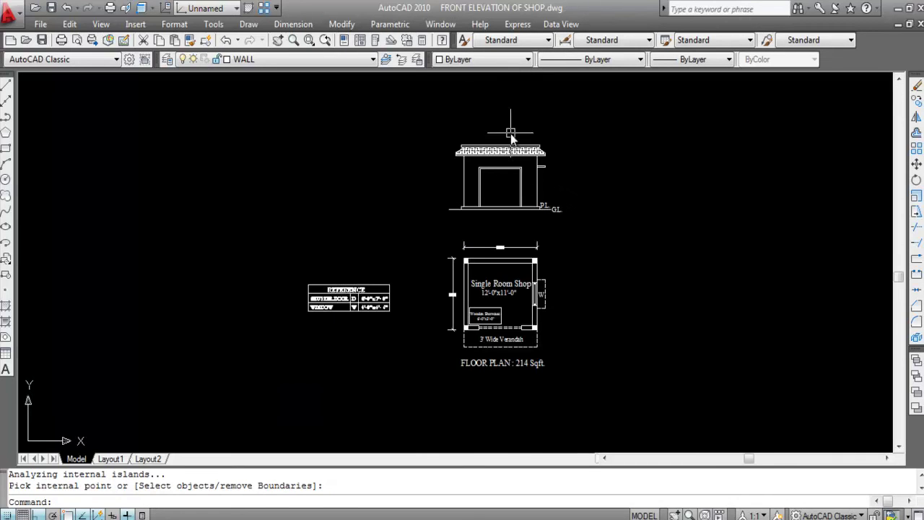
scroll(486, 156, "up", 4)
scroll(521, 137, "down", 5)
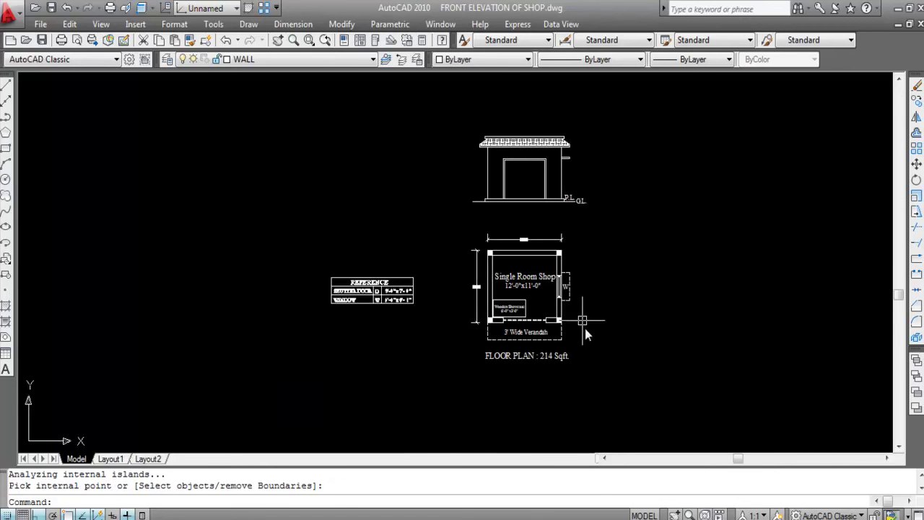
scroll(468, 156, "up", 2)
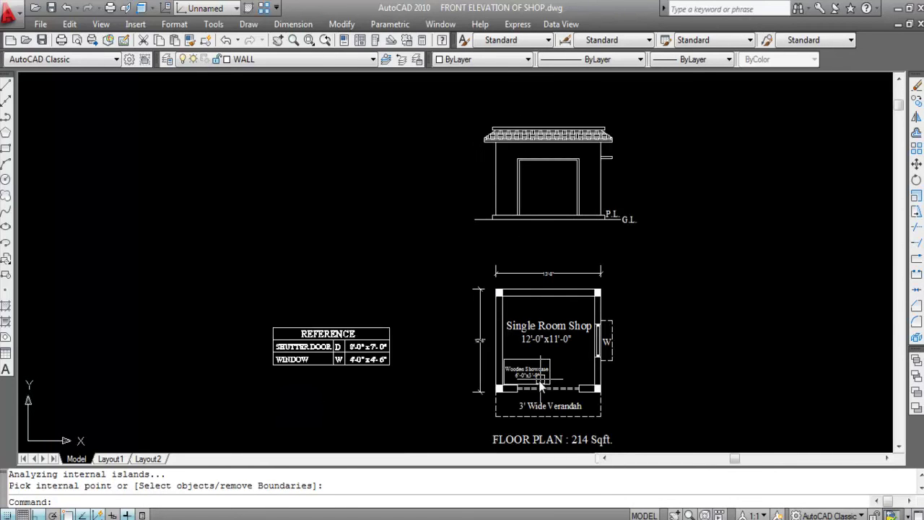
scroll(522, 417, "up", 1)
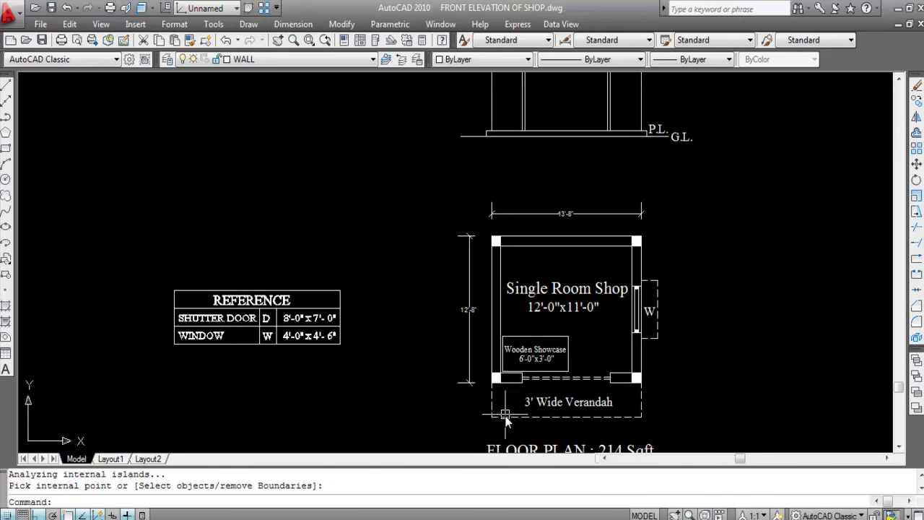
scroll(557, 421, "down", 2)
scroll(550, 429, "up", 1)
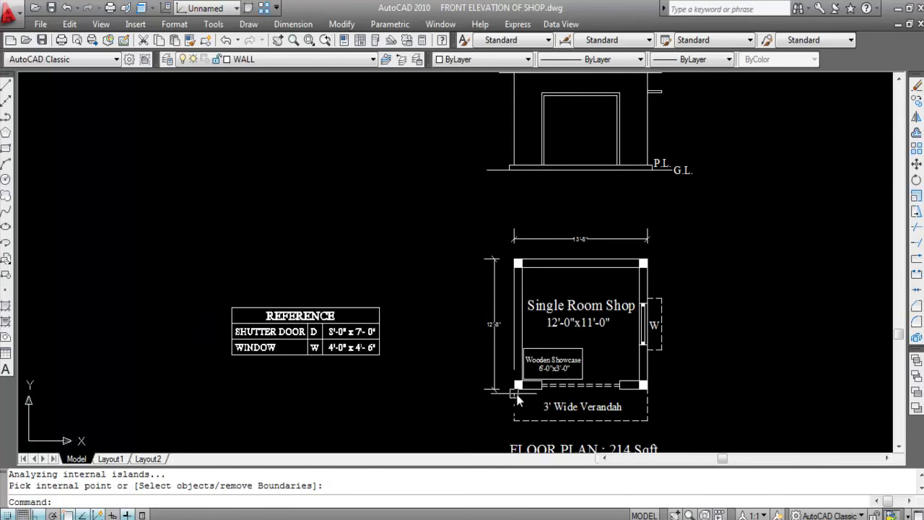
scroll(518, 401, "down", 2)
scroll(519, 401, "up", 1)
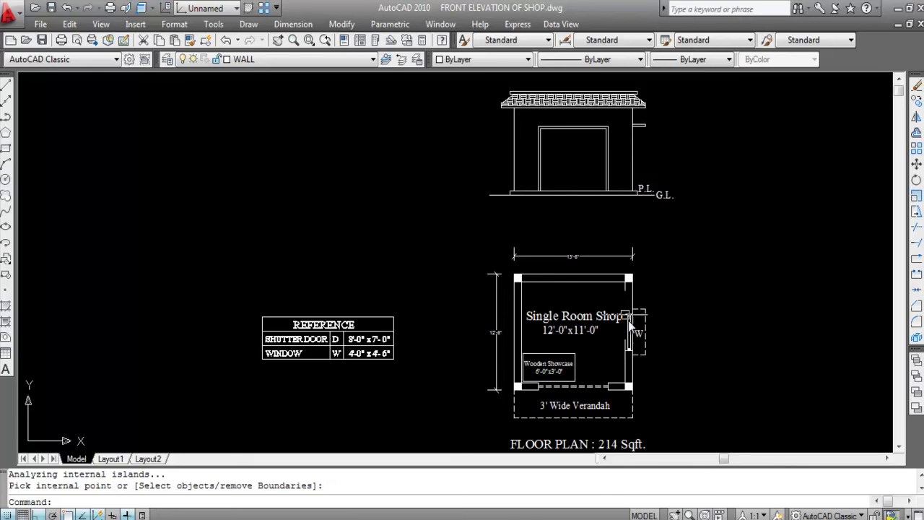
scroll(580, 379, "up", 1)
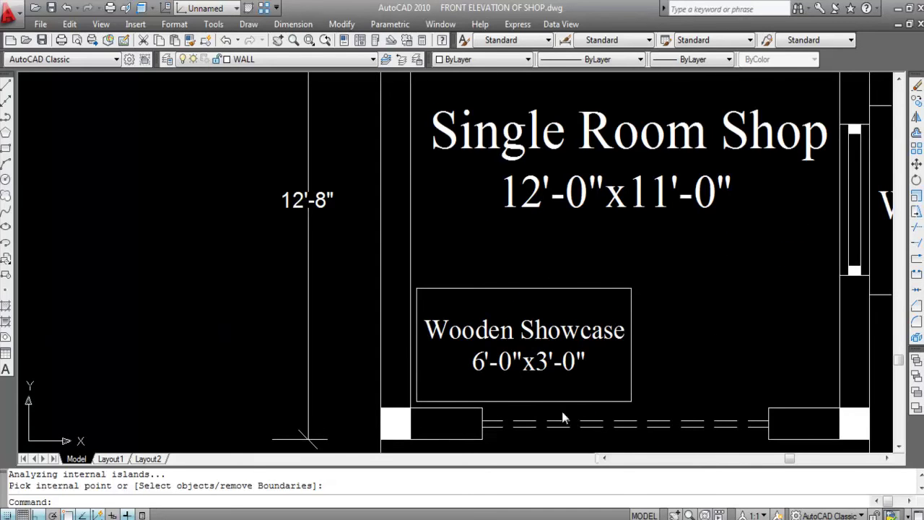
scroll(448, 374, "down", 5)
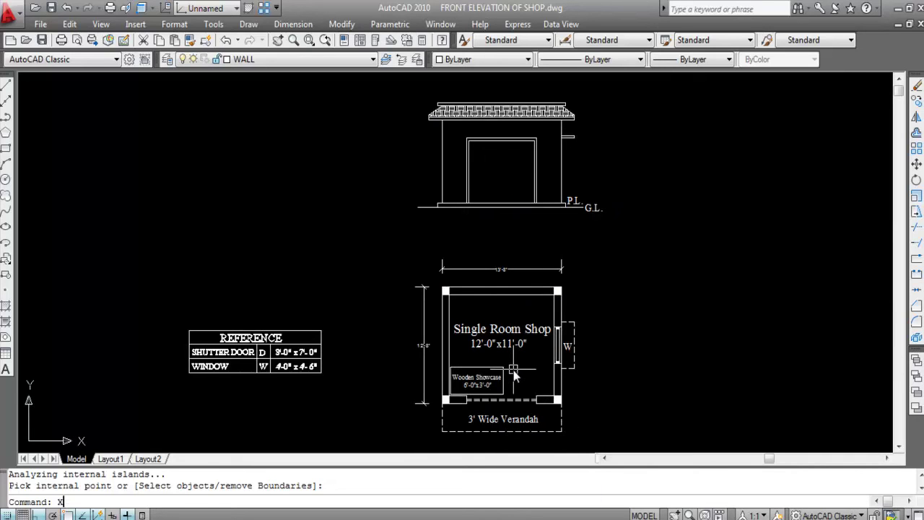
- Place vertical construction lines at the plan's midpoint and the showcase's lower-left corner
key("Return")
type("V")
key("Return")
scroll(489, 398, "up", 3)
left_click(489, 395)
scroll(509, 396, "down", 4)
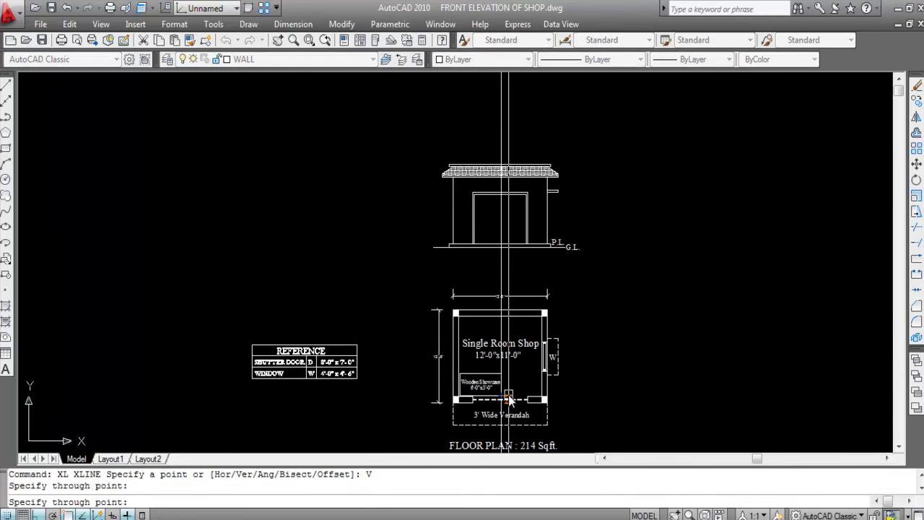
scroll(467, 402, "up", 5)
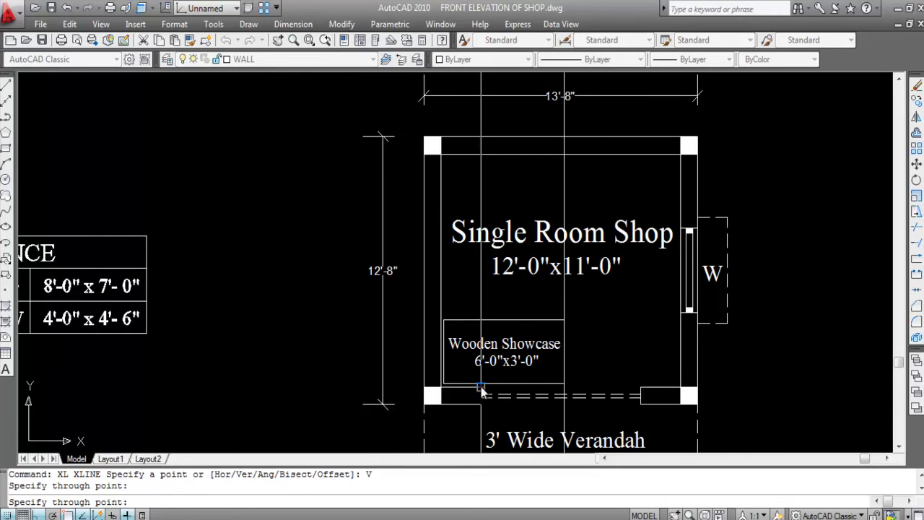
scroll(485, 380, "up", 3)
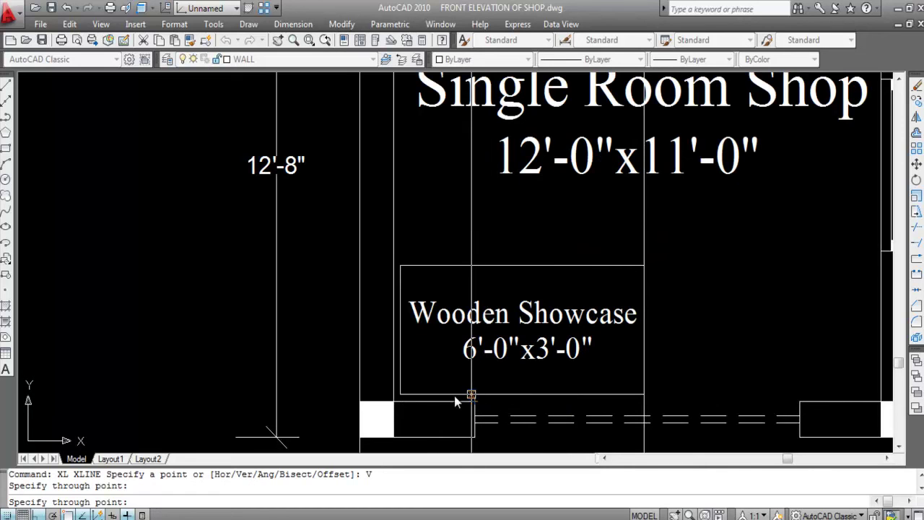
left_click(506, 410)
scroll(505, 410, "down", 6)
scroll(520, 145, "up", 5)
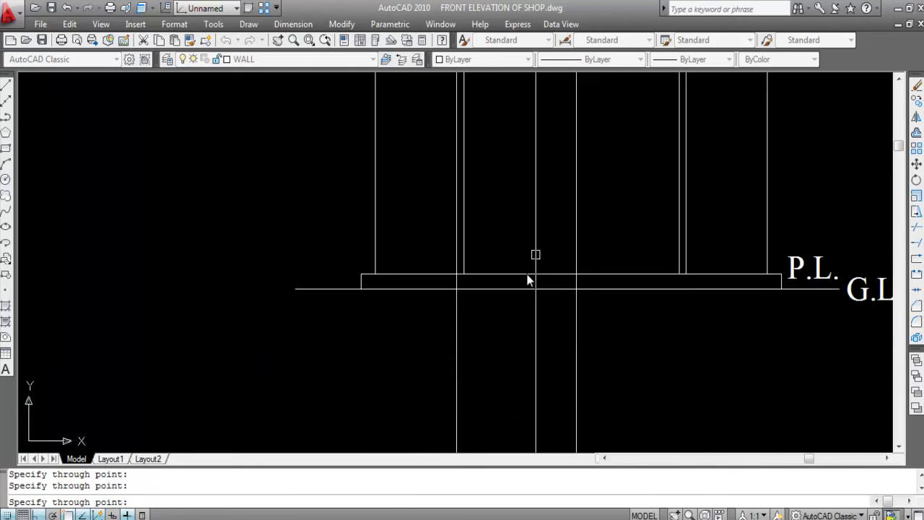
key("Escape")
- Erase the stray construction line through the Wooden Showcase
left_click(464, 332)
left_click(429, 336)
scroll(433, 335, "down", 6)
scroll(449, 321, "up", 3)
scroll(451, 312, "up", 3)
scroll(452, 308, "up", 3)
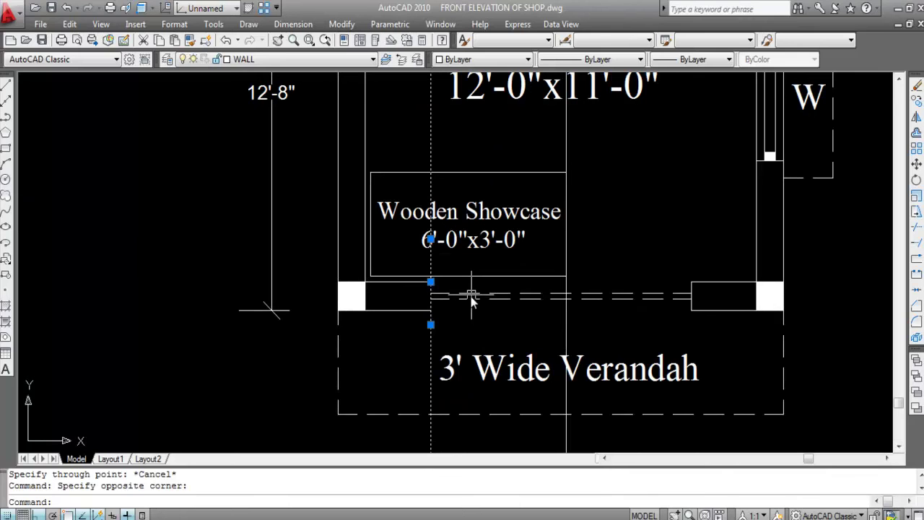
key("Delete")
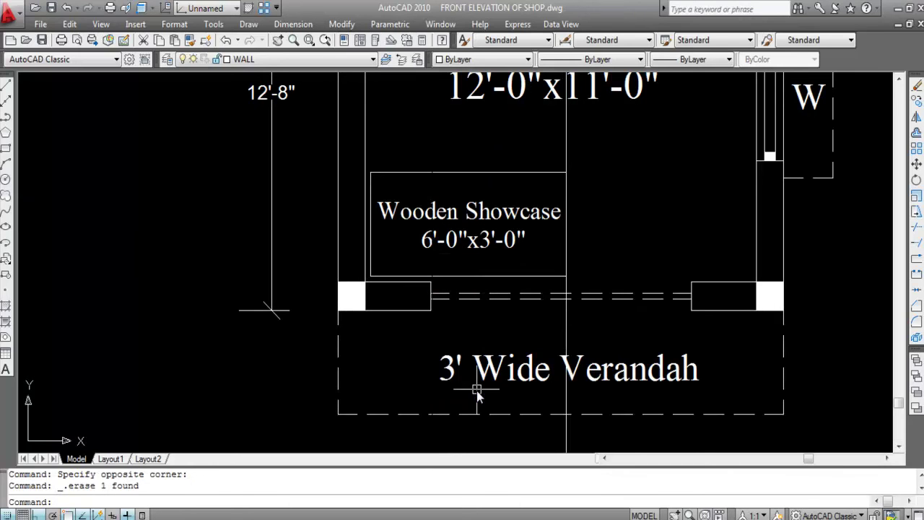
scroll(476, 391, "down", 6)
scroll(481, 140, "up", 5)
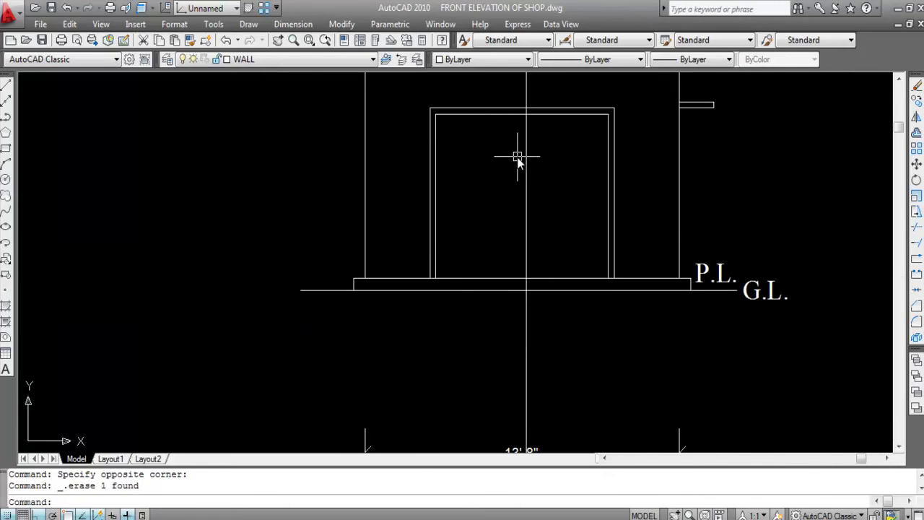
key("Return")
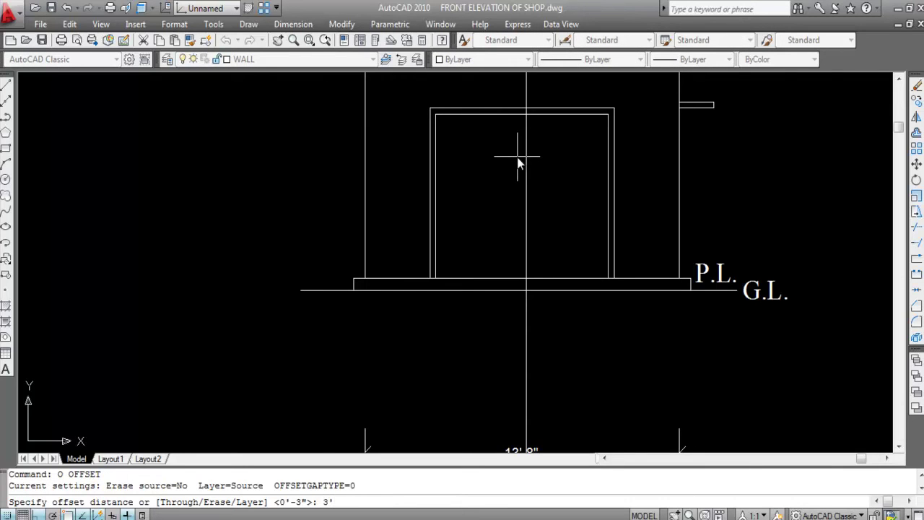
- Offset the base's top line 3' upward
type("3'")
key("Return")
left_click(491, 277)
left_click(486, 188)
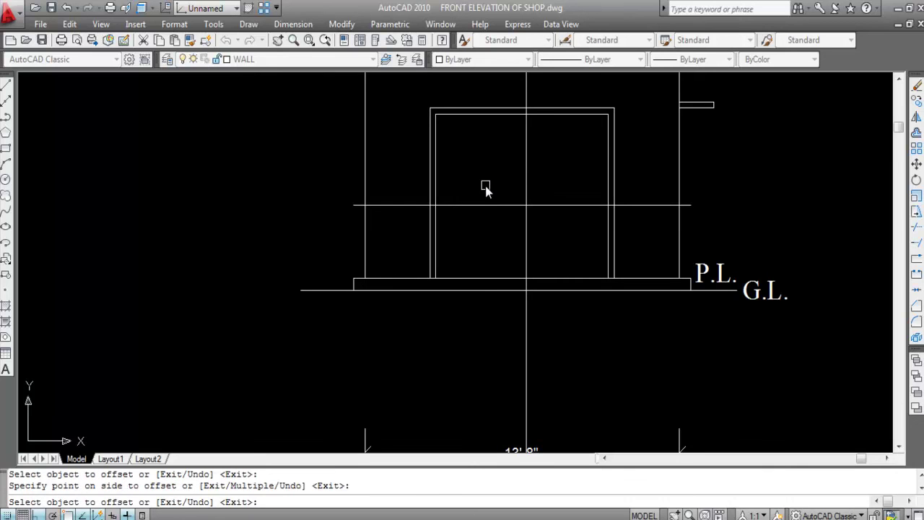
key("Escape")
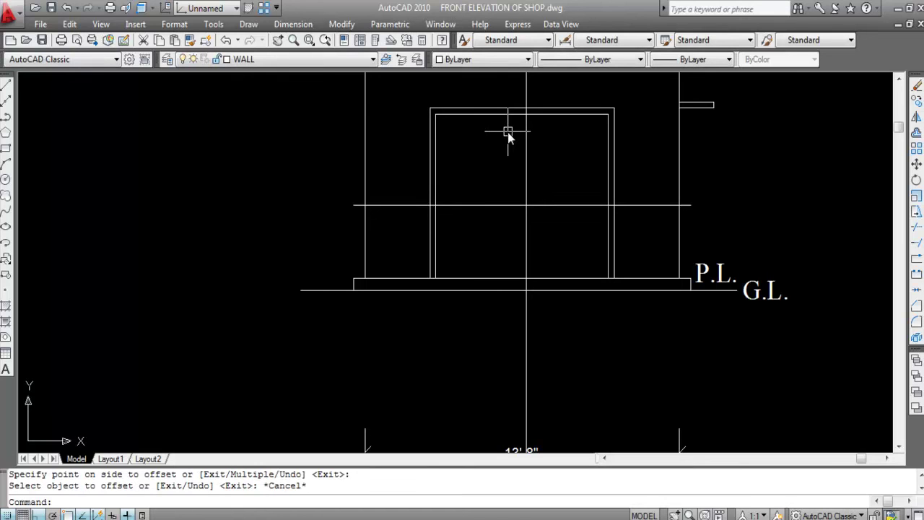
- Draw a rectangle from the door frame edge to the 3' line intersection
type("REC")
key("Return")
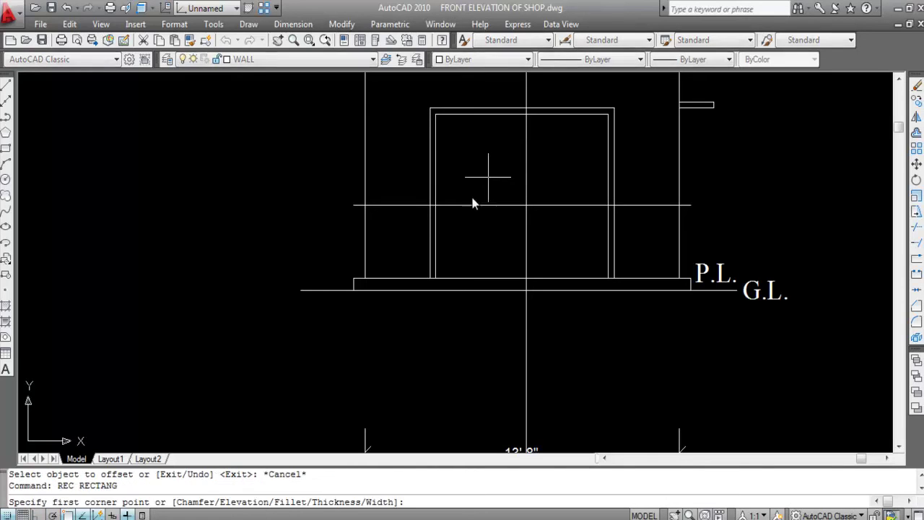
left_click(435, 205)
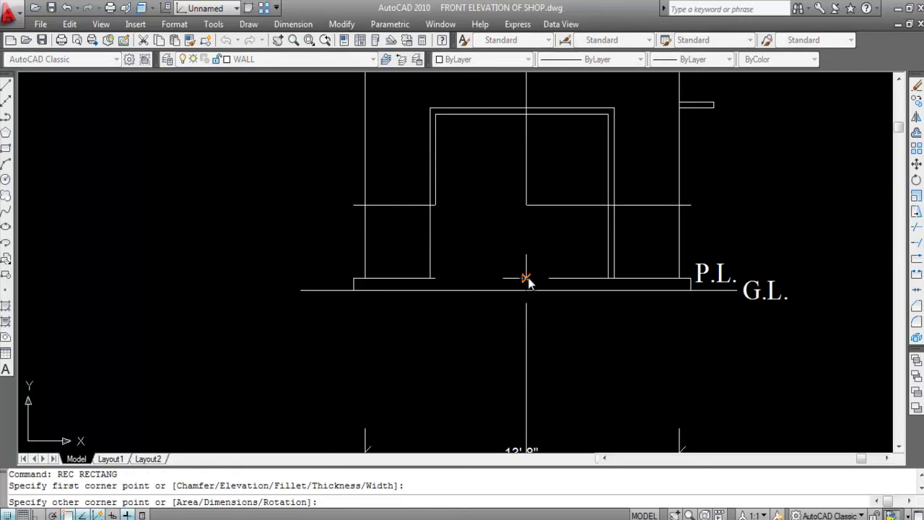
key("Escape")
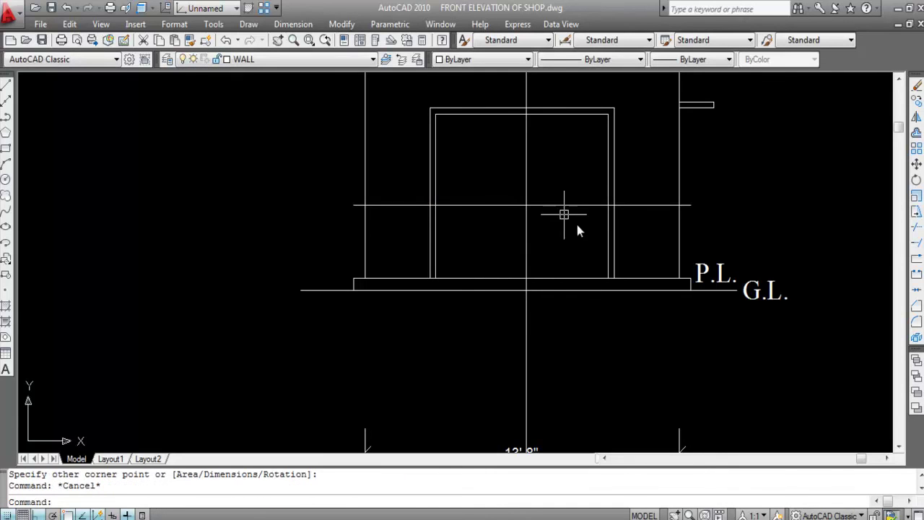
- Erase the 3' offset line and the centre construction line
left_click(548, 204)
left_click(533, 149)
left_click(478, 154)
key("Delete")
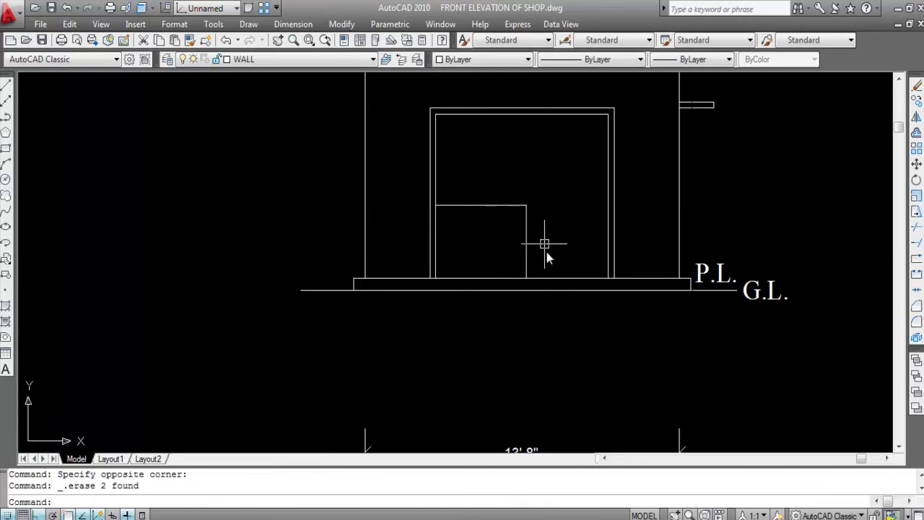
left_click(523, 210)
scroll(478, 176, "down", 3)
scroll(489, 200, "up", 3)
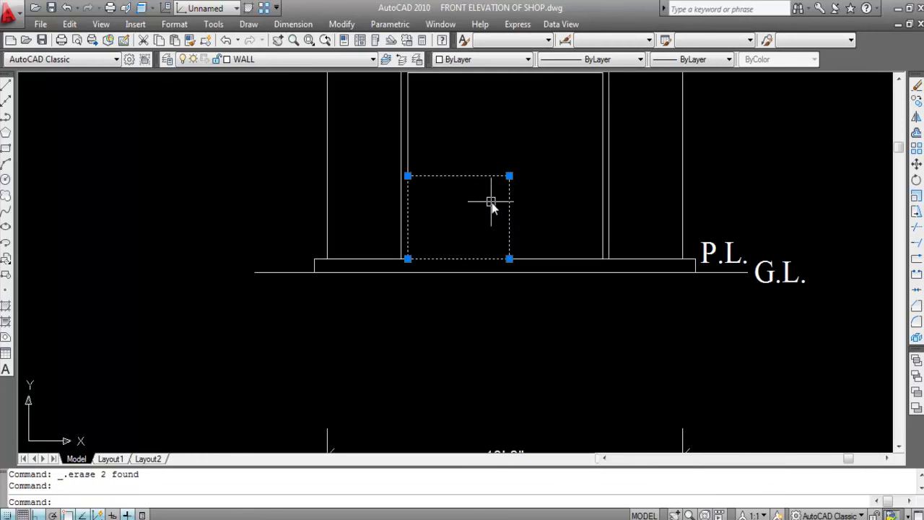
key("Escape")
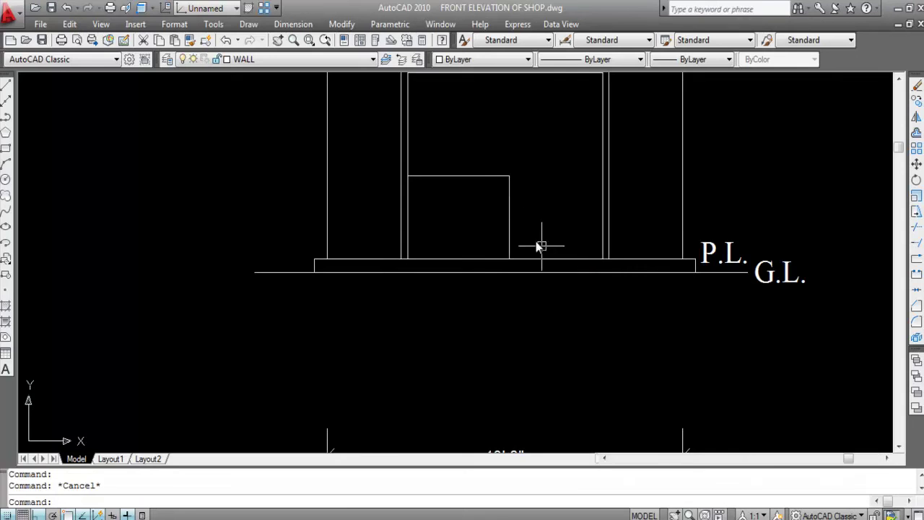
- Fill the lower-left door panel rectangle with the GOST_WOOD hatch pattern
key("Return")
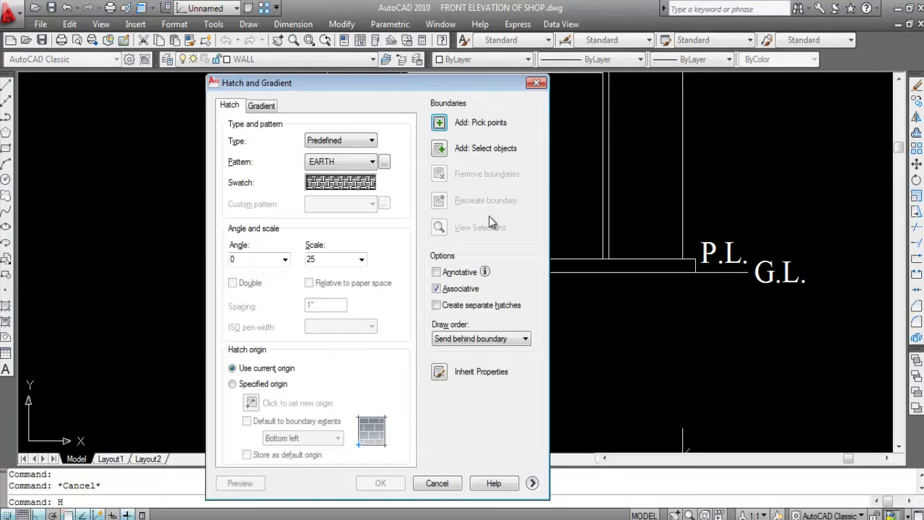
left_click(342, 185)
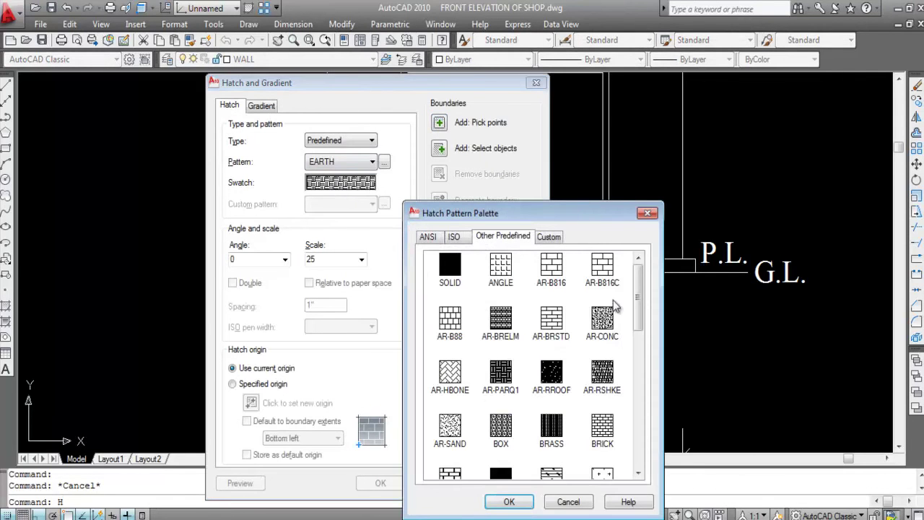
left_click(602, 374)
scroll(557, 332, "down", 3)
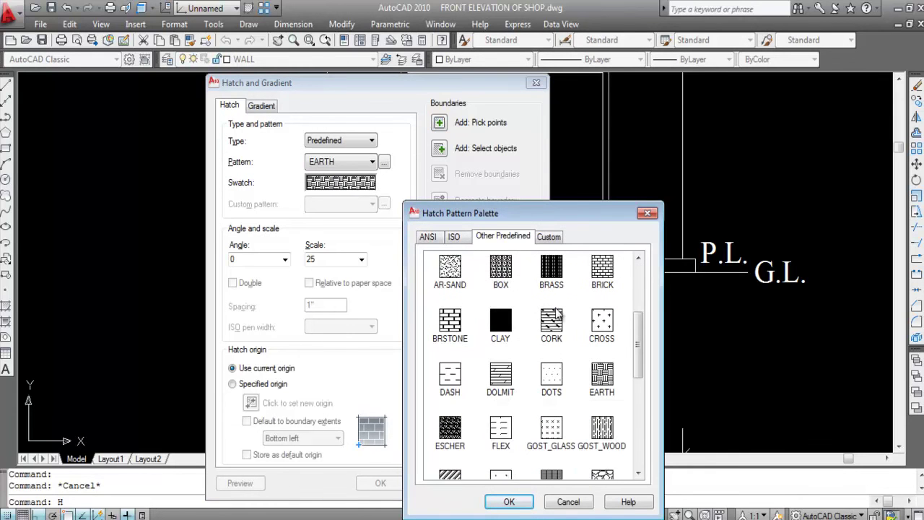
left_click(603, 432)
left_click(514, 505)
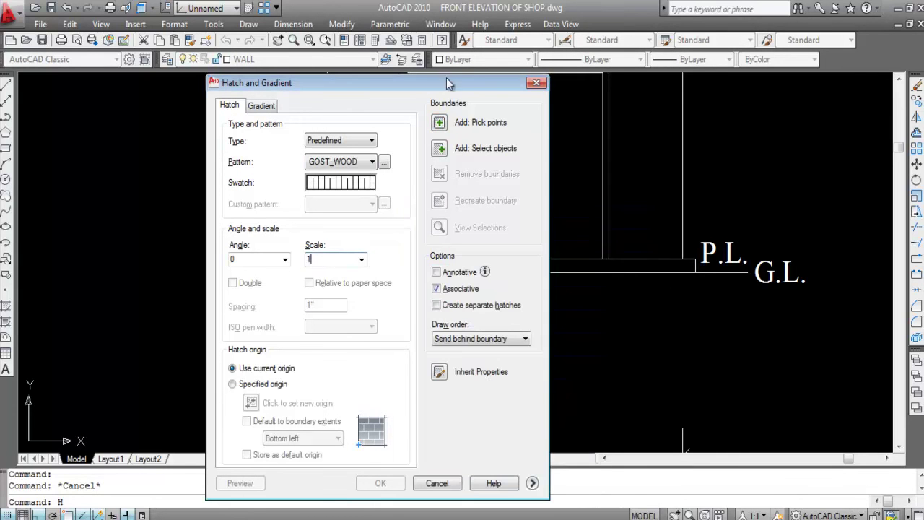
left_click(438, 127)
left_click(461, 208)
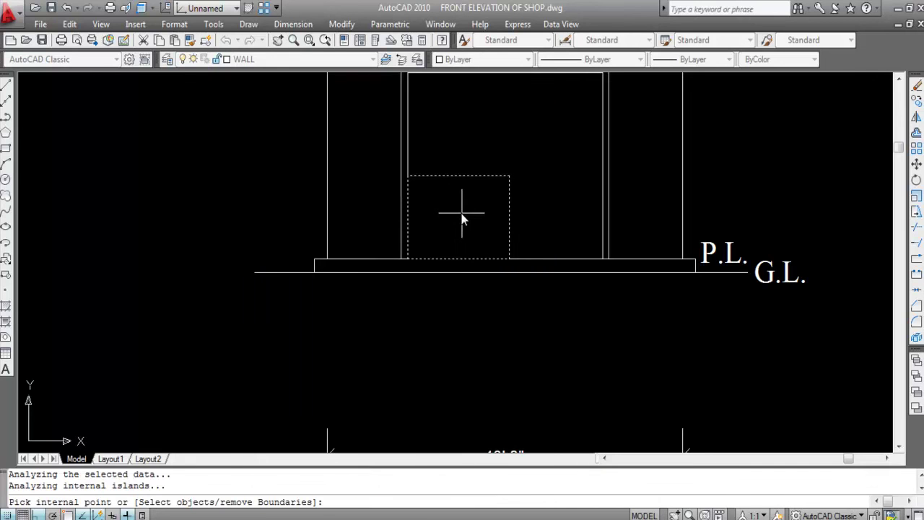
key("Return")
key("Return")
scroll(336, 263, "down", 2)
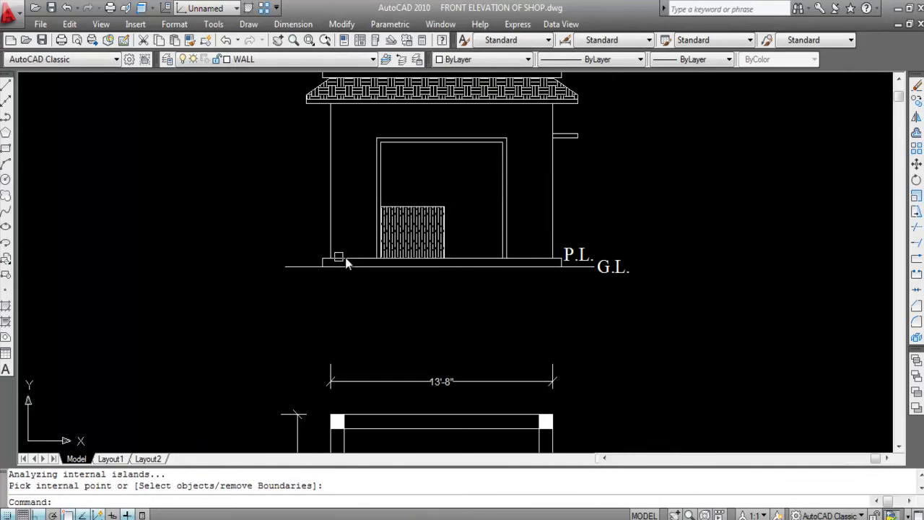
scroll(423, 222, "up", 3)
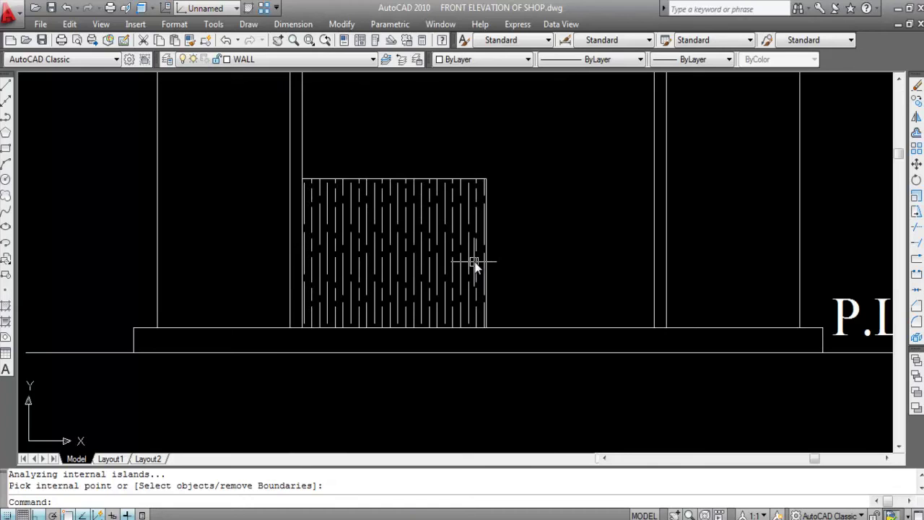
scroll(422, 244, "down", 4)
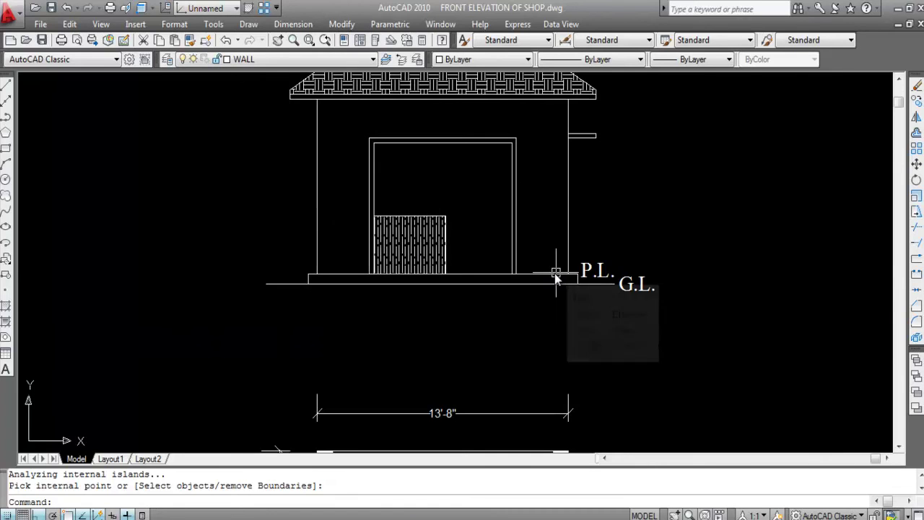
scroll(390, 231, "up", 4)
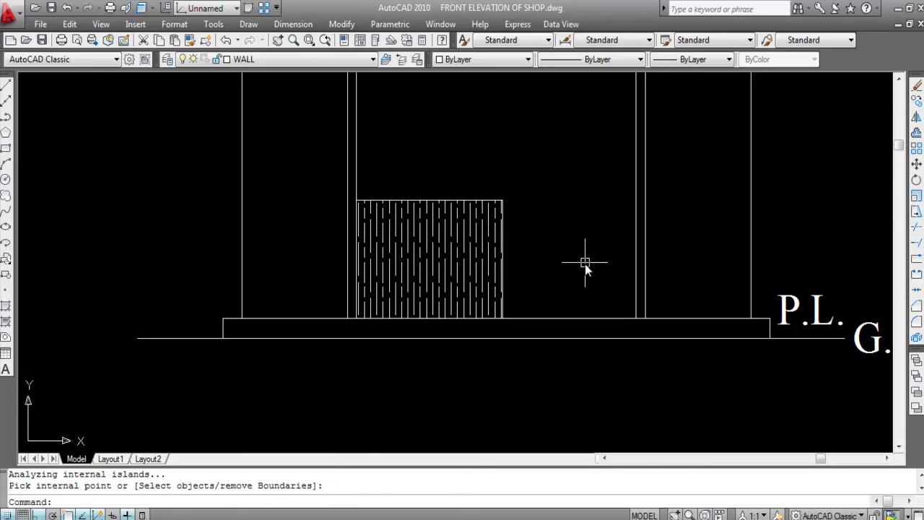
scroll(585, 266, "down", 2)
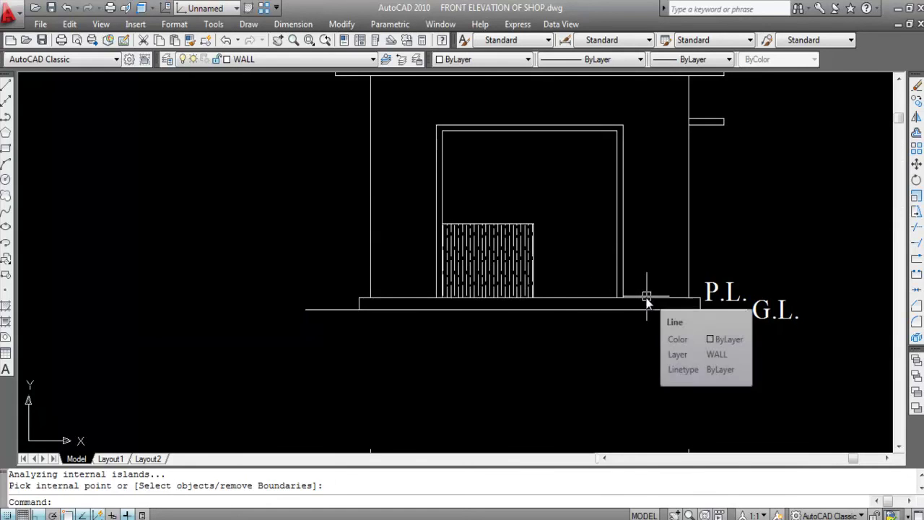
- Change the door panel's wood hatch scale to 2 and save FRONT ELEVATION OF SHOP.dwg
double_click(489, 280)
double_click(340, 264)
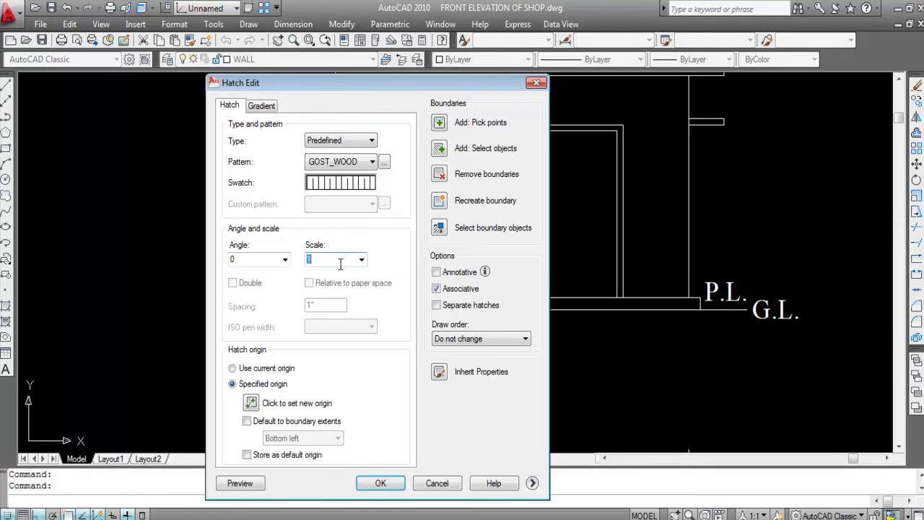
left_click(389, 487)
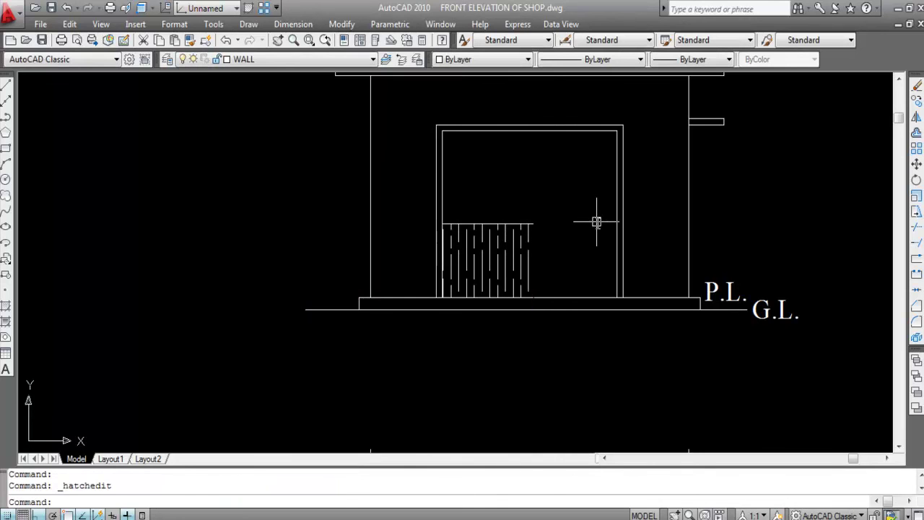
scroll(534, 238, "up", 3)
scroll(477, 230, "down", 4)
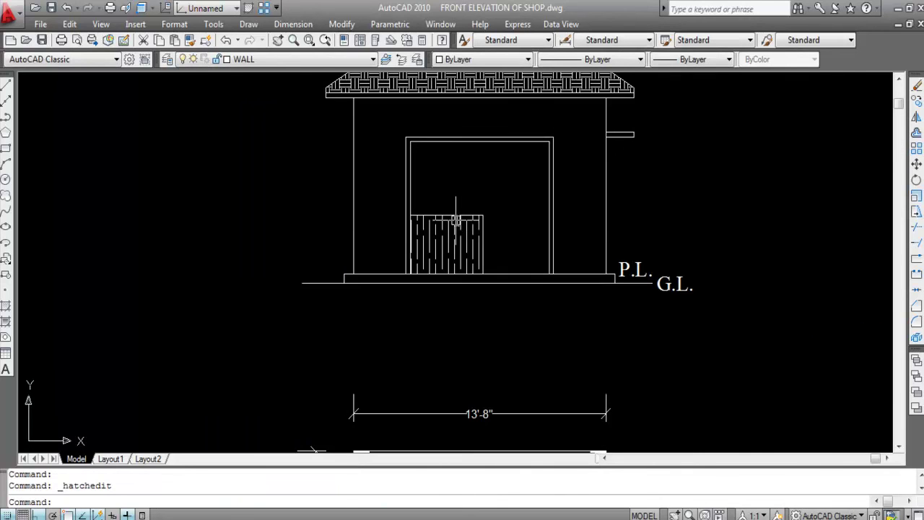
scroll(539, 302, "down", 2)
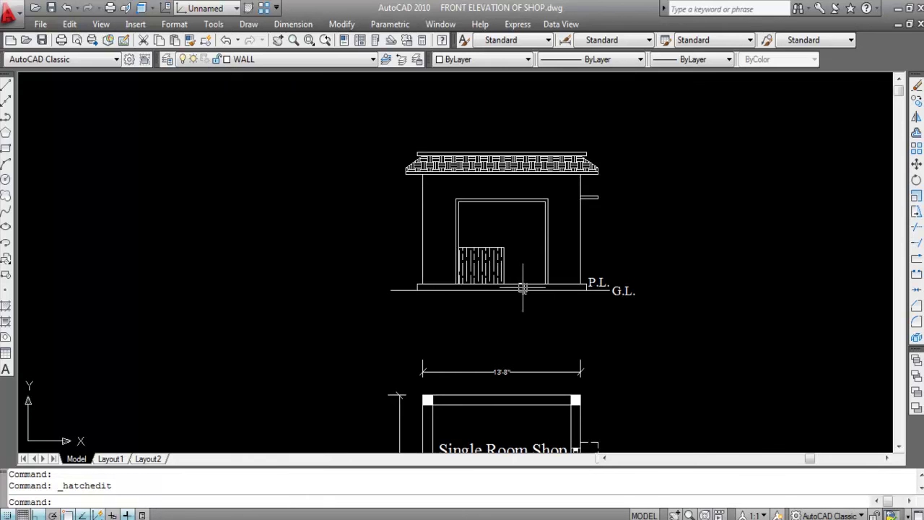
key("ctrl+s")
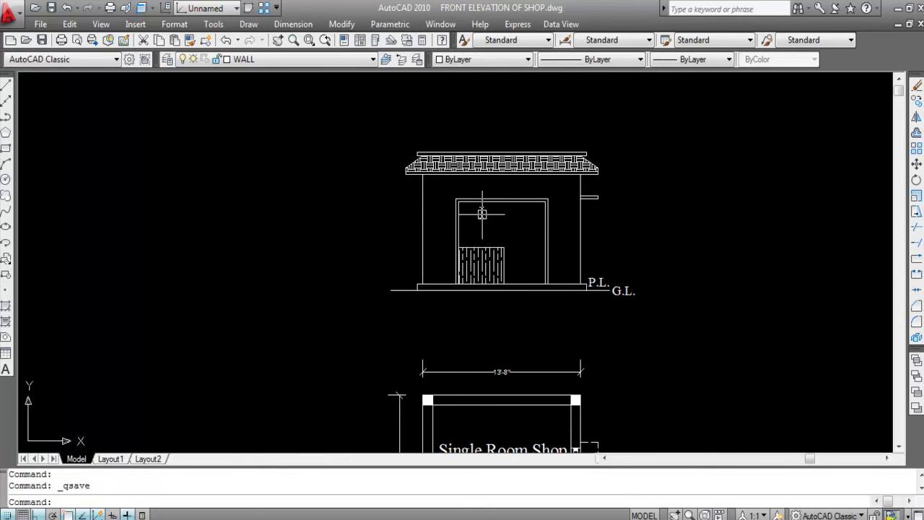
scroll(521, 267, "down", 2)
scroll(530, 298, "down", 2)
scroll(505, 364, "up", 2)
scroll(498, 159, "up", 3)
scroll(433, 141, "down", 2)
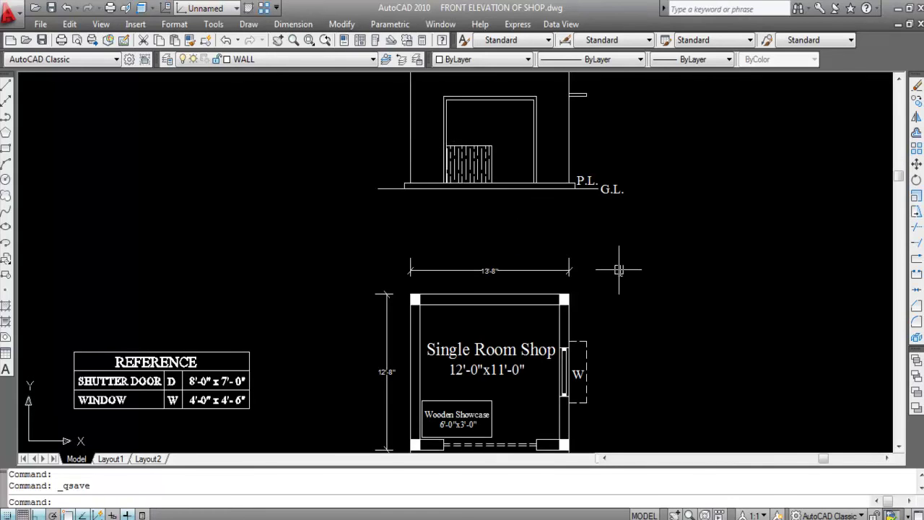
scroll(591, 249, "down", 2)
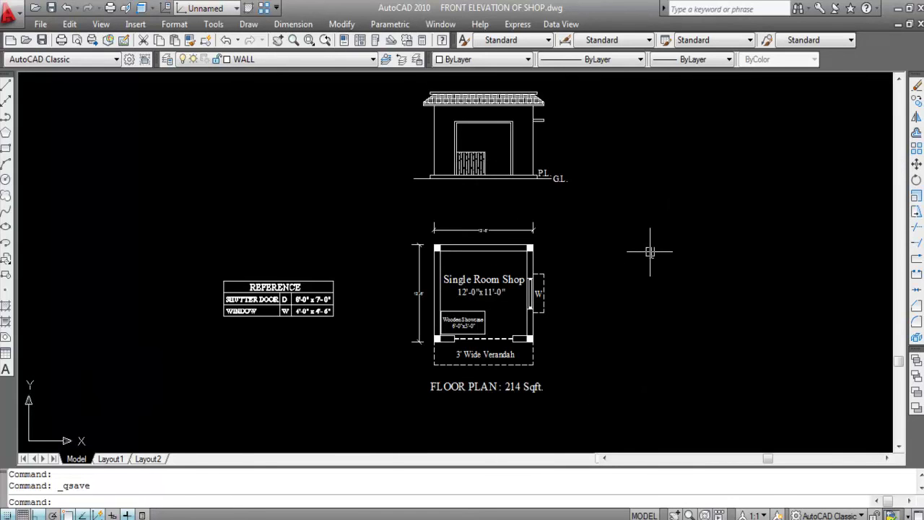
scroll(441, 332, "up", 4)
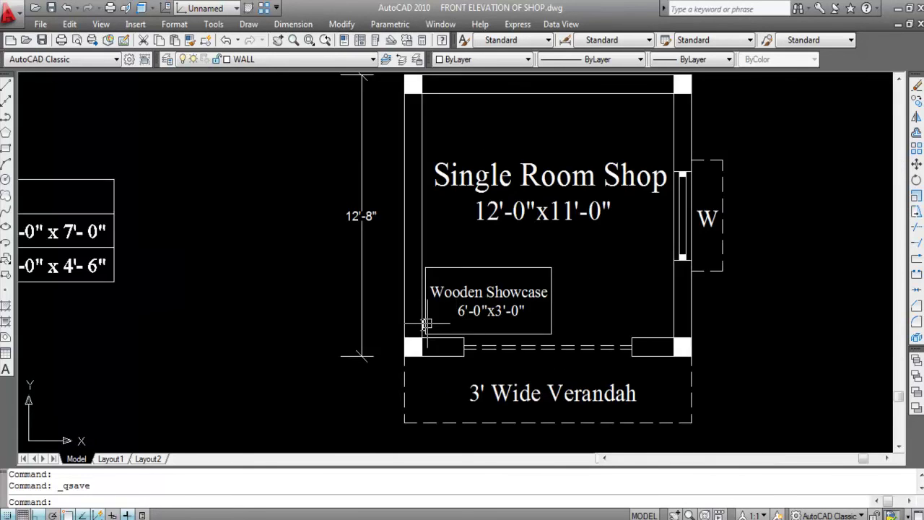
scroll(436, 325, "down", 3)
scroll(436, 142, "up", 3)
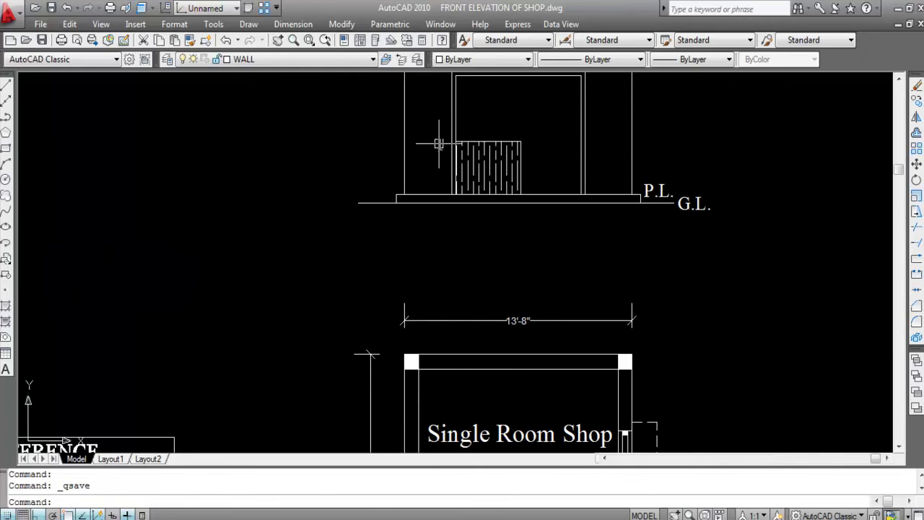
scroll(433, 144, "down", 2)
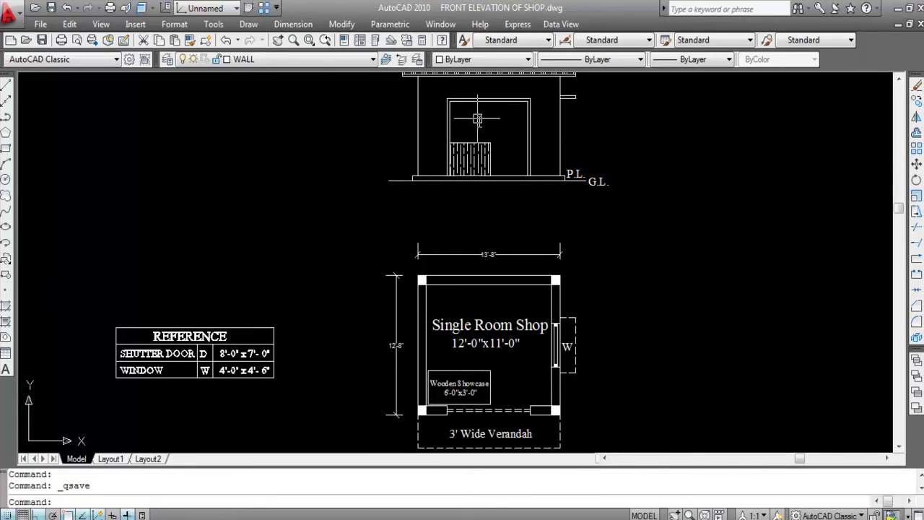
scroll(471, 148, "up", 1)
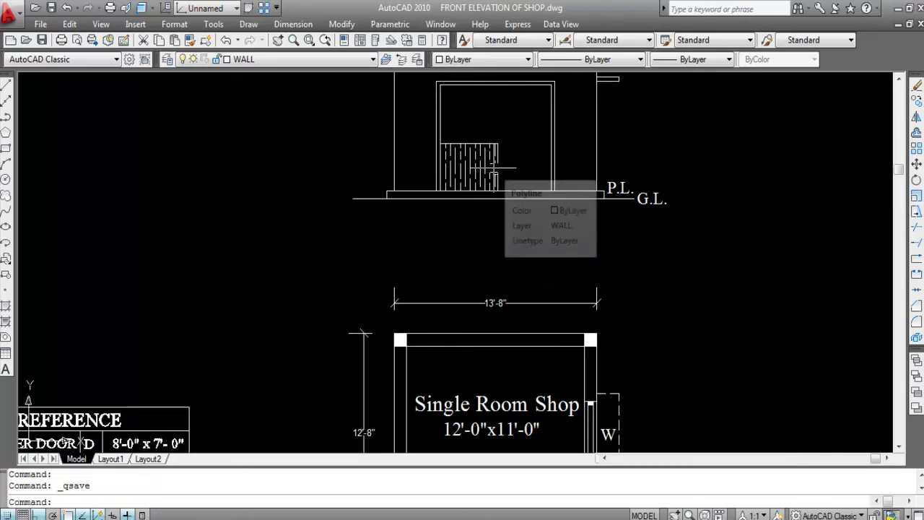
scroll(497, 169, "down", 4)
scroll(574, 168, "up", 2)
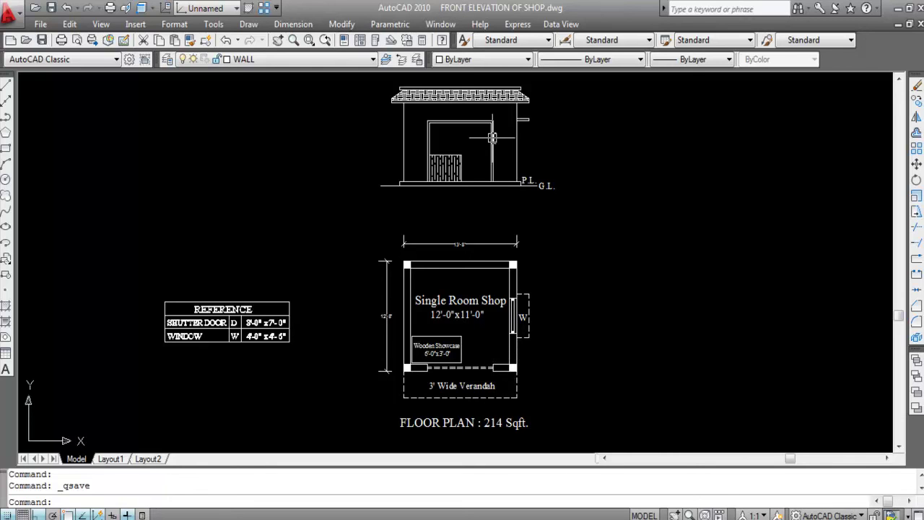
scroll(456, 142, "up", 1)
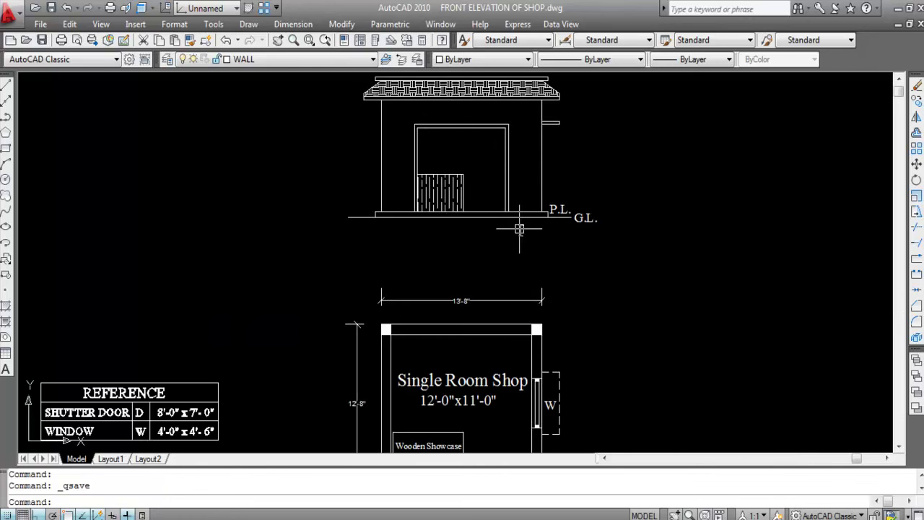
scroll(470, 217, "down", 2)
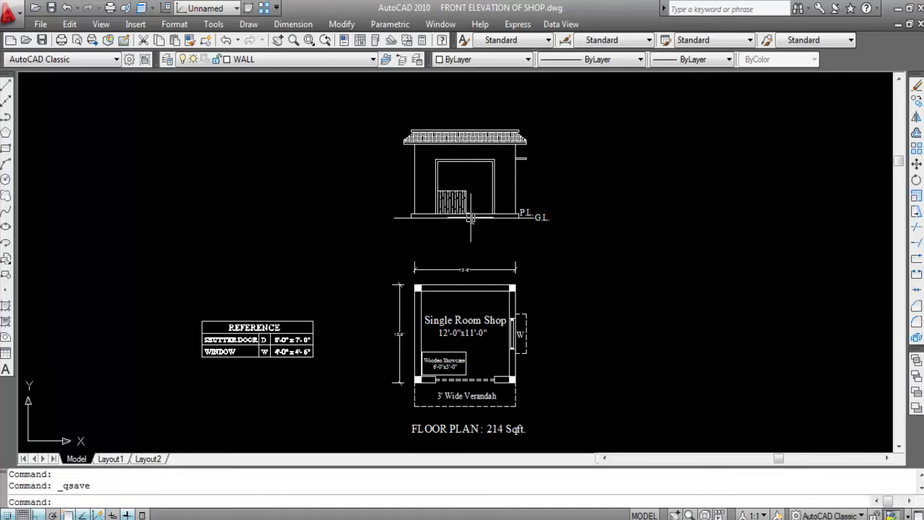
scroll(467, 195, "up", 2)
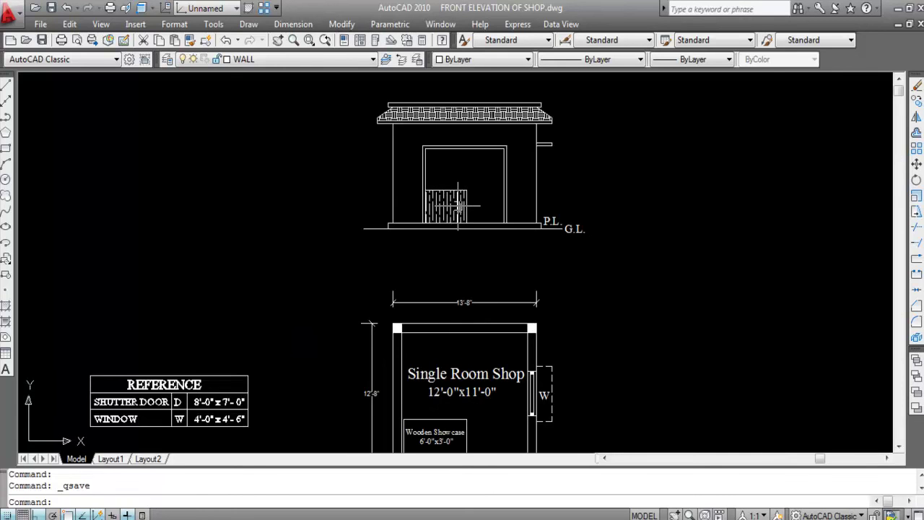
scroll(458, 207, "down", 2)
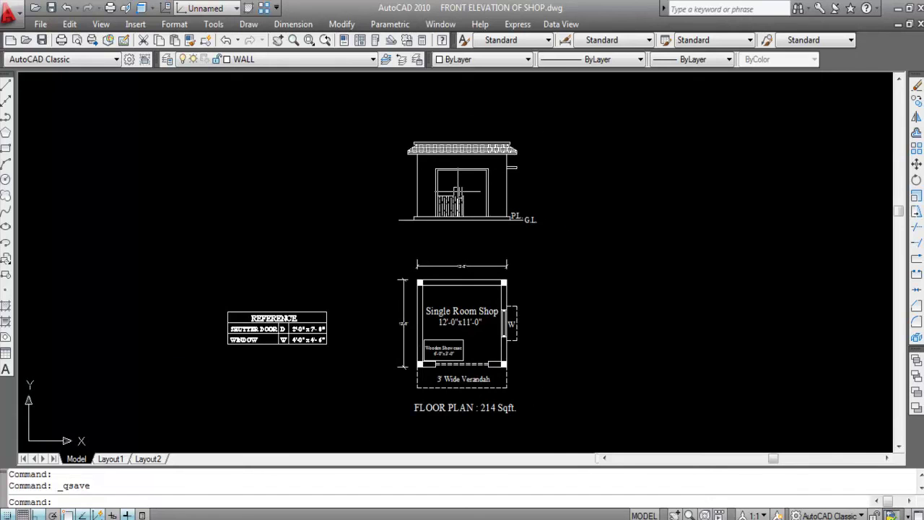
scroll(458, 192, "up", 3)
left_click(293, 24)
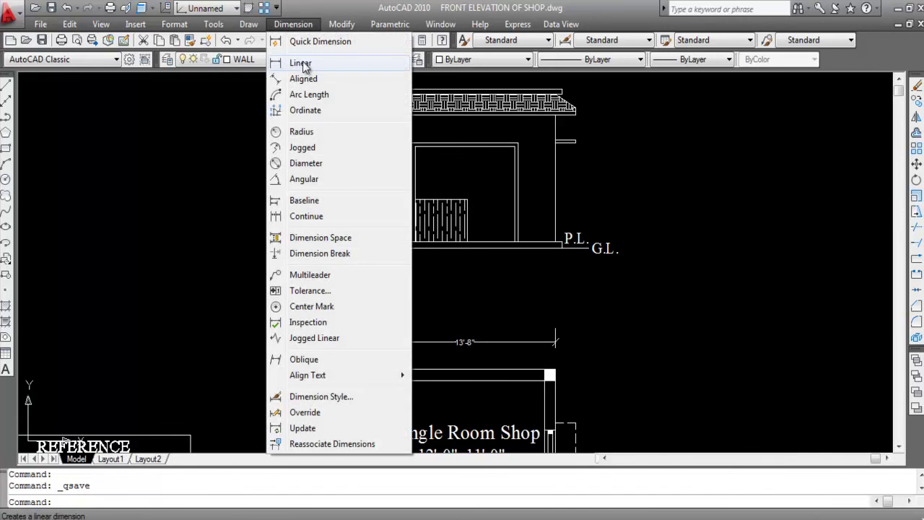
left_click(301, 63)
scroll(467, 209, "up", 5)
left_click(465, 181)
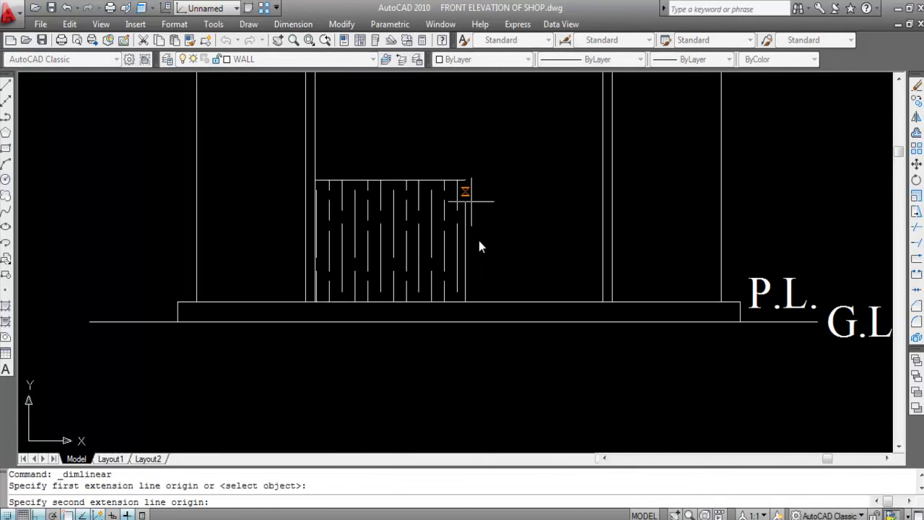
left_click(467, 305)
scroll(476, 282, "up", 2)
scroll(487, 245, "down", 4)
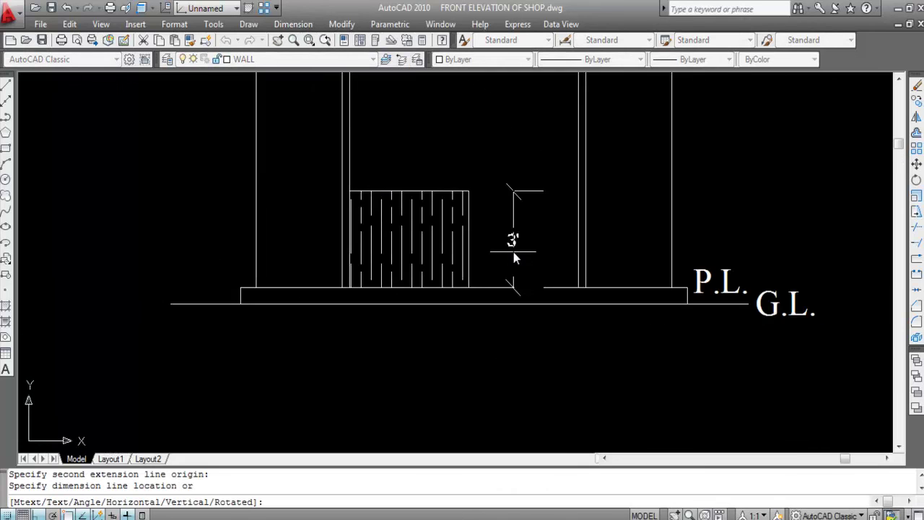
key("Escape")
scroll(510, 251, "down", 4)
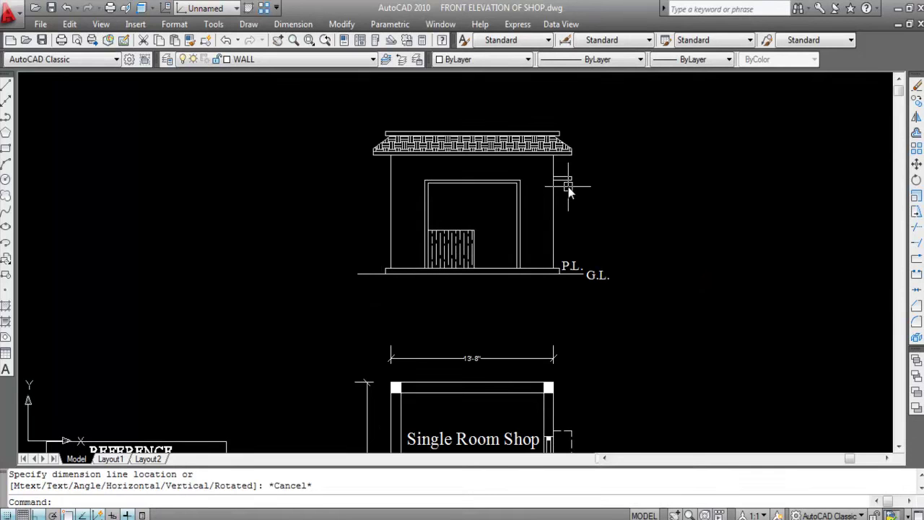
scroll(569, 152, "down", 2)
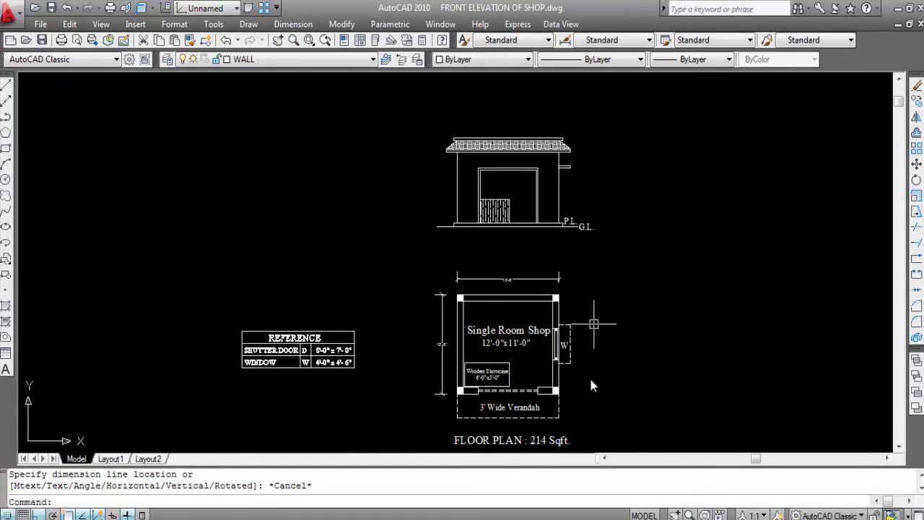
scroll(539, 365, "up", 2)
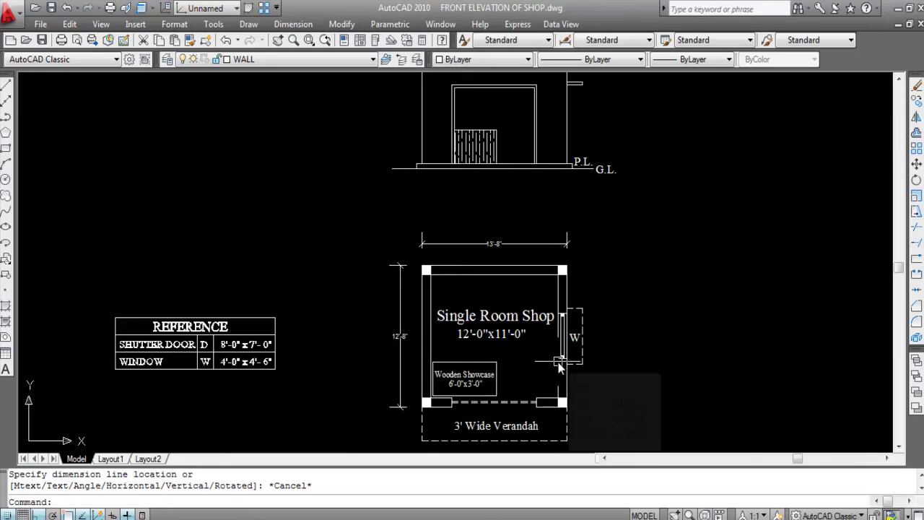
scroll(566, 366, "down", 2)
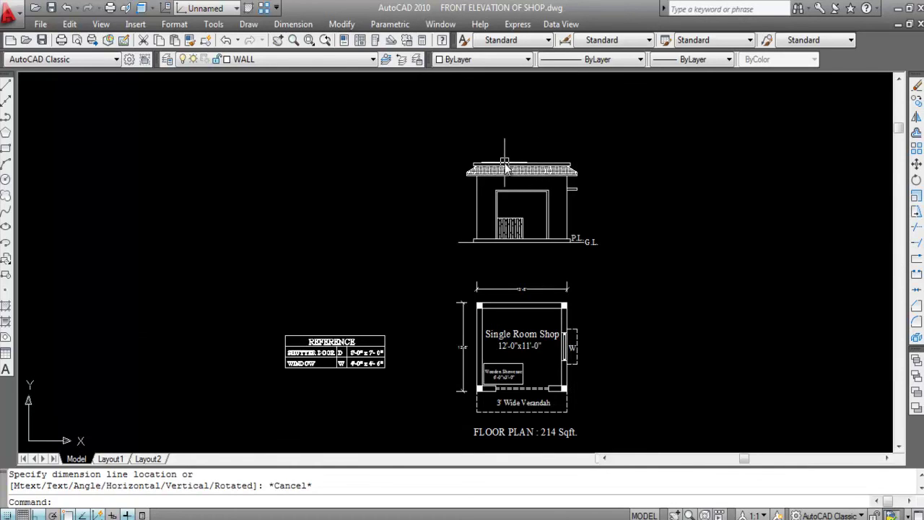
scroll(481, 176, "up", 2)
scroll(481, 175, "down", 3)
scroll(507, 352, "up", 2)
scroll(522, 370, "down", 3)
scroll(556, 246, "up", 5)
scroll(430, 209, "up", 3)
scroll(446, 208, "down", 6)
scroll(392, 317, "up", 3)
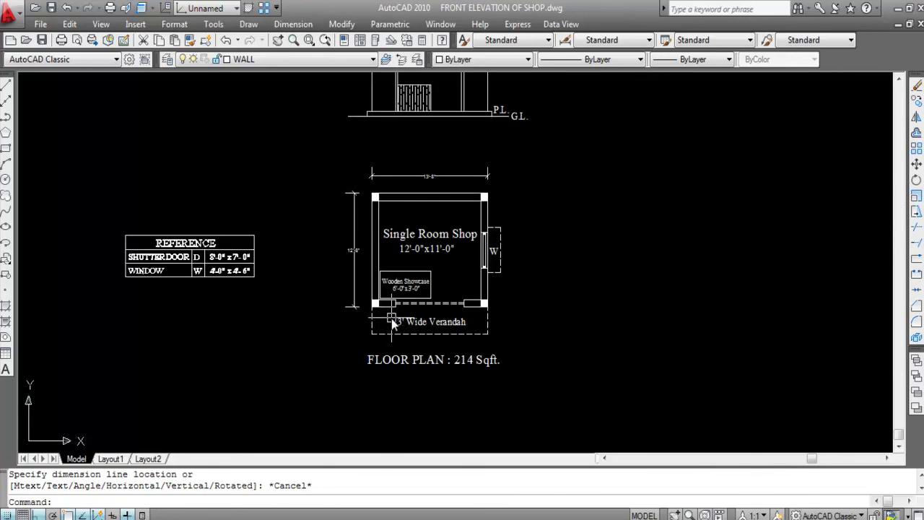
scroll(551, 378, "down", 2)
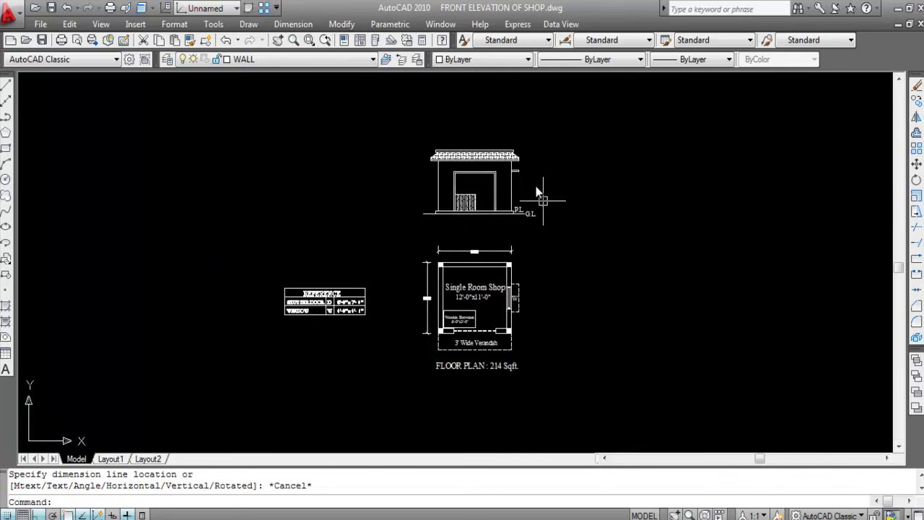
scroll(514, 210, "up", 2)
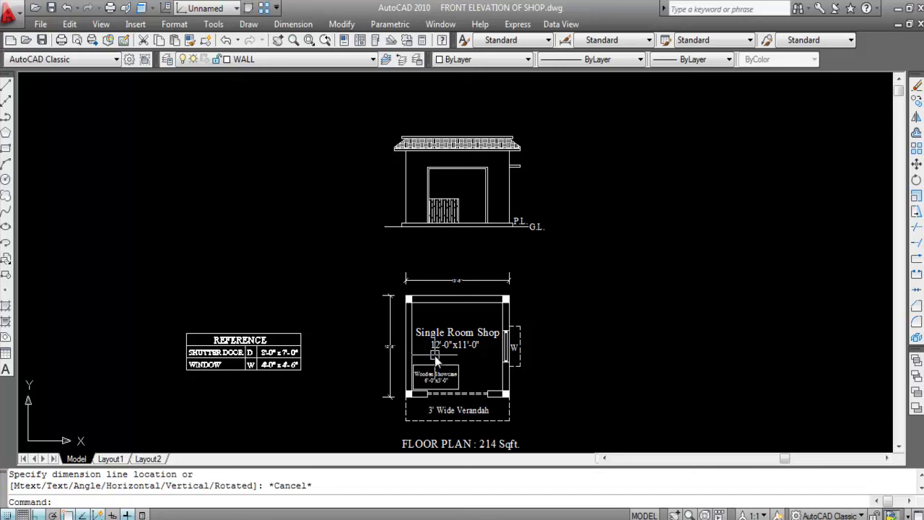
- Copy the 'FLOOR PLAN : 214 Sqft.' label up near the elevation
left_click(451, 449)
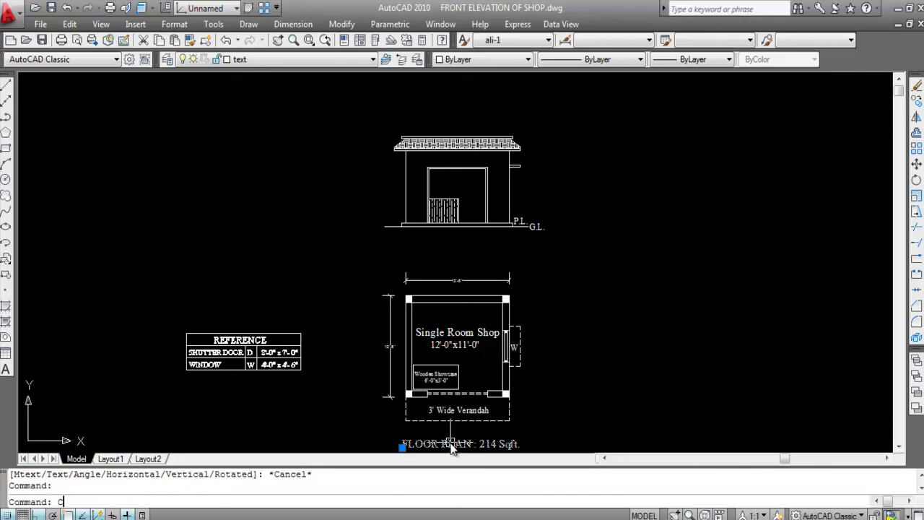
type("CO")
key("Return")
left_click(450, 443)
scroll(448, 252, "up", 2)
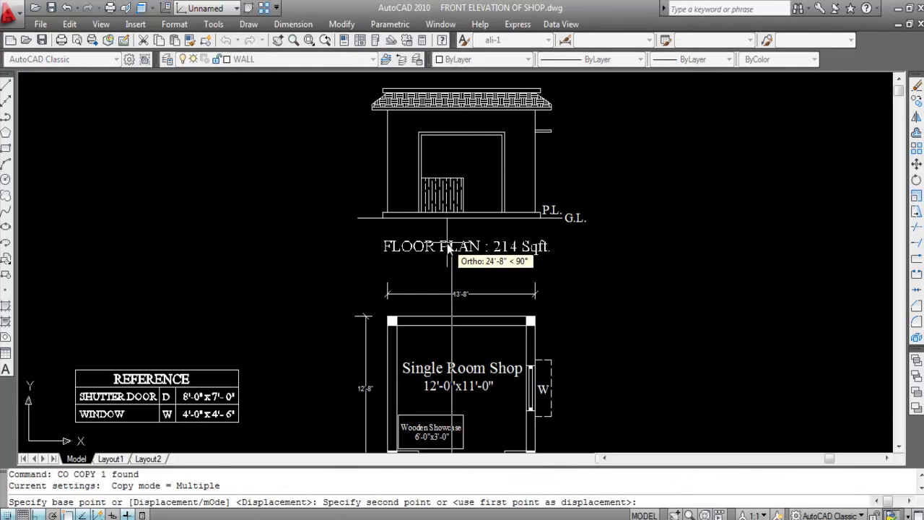
left_click(451, 245)
key("Escape")
- Change the copied label's text to FRONT ELEVATION
double_click(455, 247)
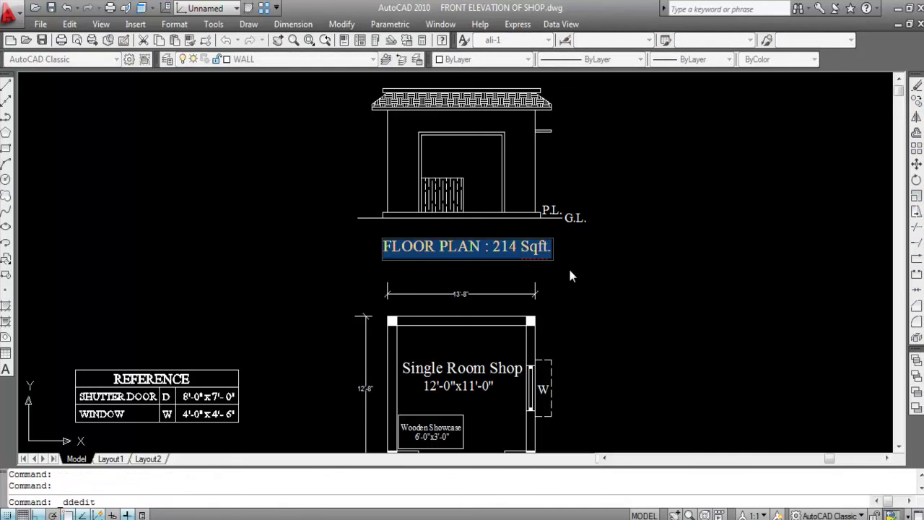
type("FRONT ELEVATION")
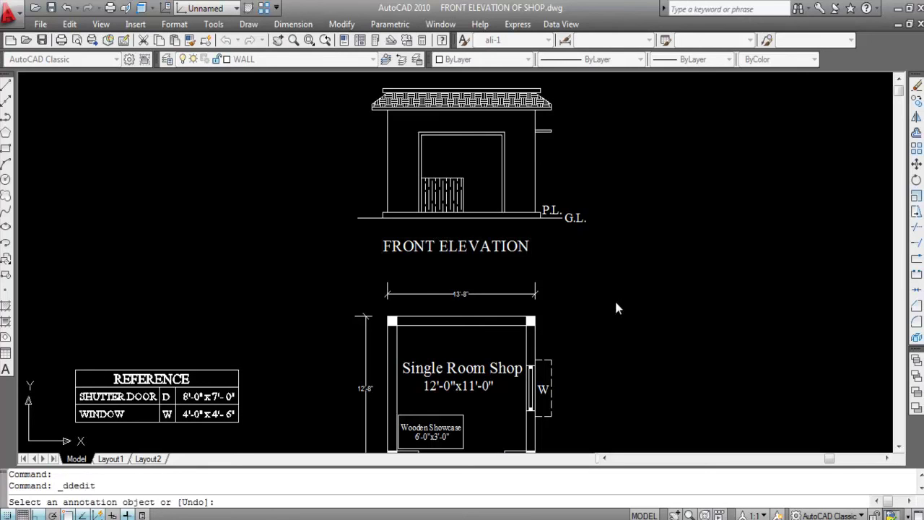
left_click(616, 309)
key("Escape")
- Move the FRONT ELEVATION title so it is centred under the elevation
left_click(458, 245)
type("m")
key("Return")
scroll(460, 249, "up", 4)
left_click(460, 250)
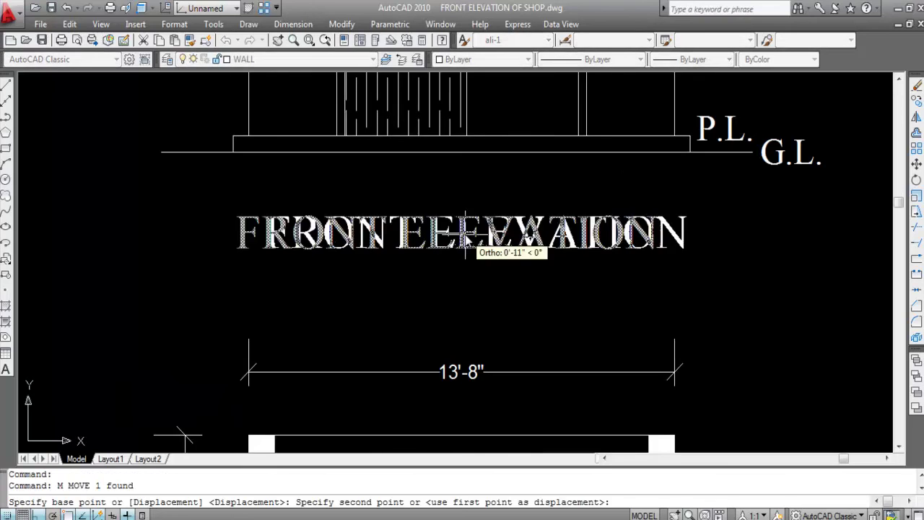
left_click(422, 246)
scroll(462, 289, "down", 6)
scroll(577, 285, "up", 2)
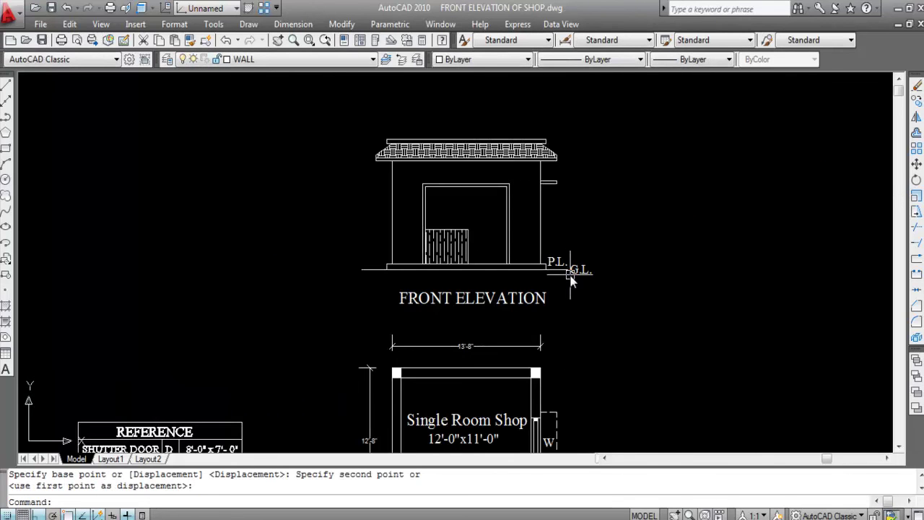
scroll(570, 282, "up", 3)
scroll(531, 301, "down", 2)
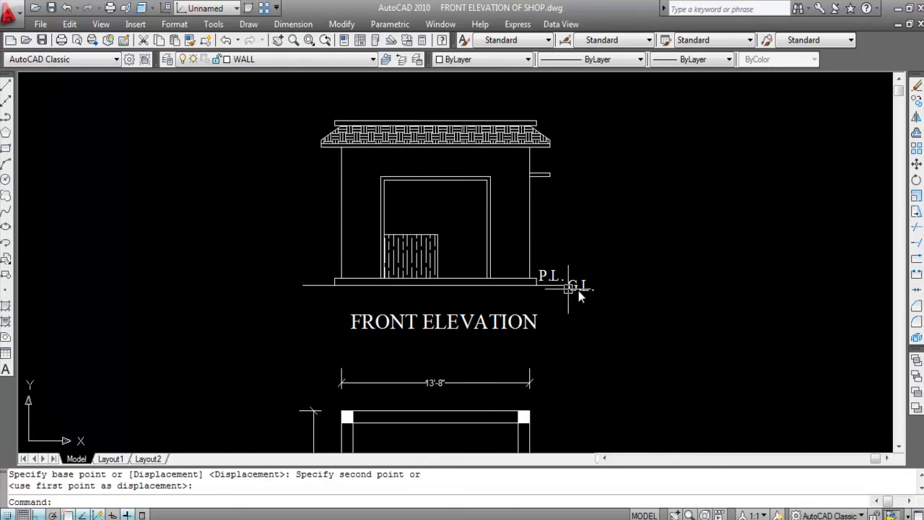
scroll(534, 280, "up", 2)
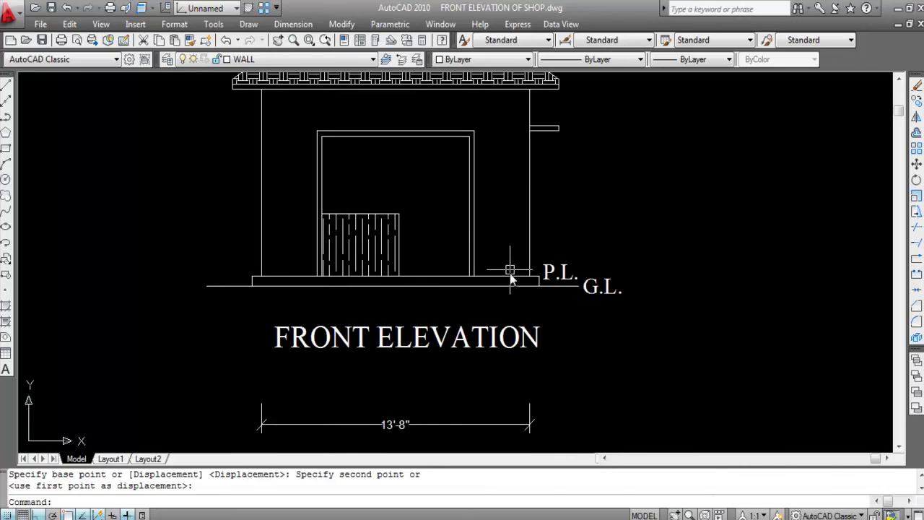
scroll(560, 339, "down", 2)
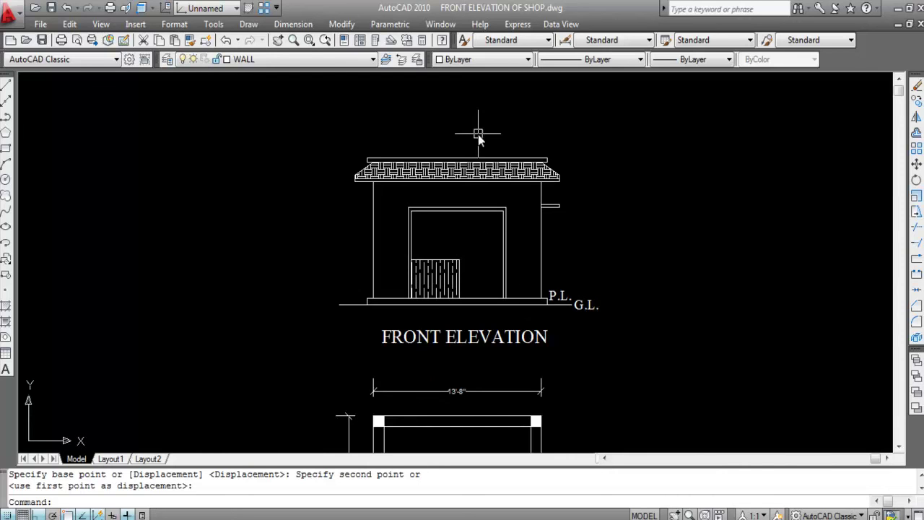
scroll(478, 143, "up", 2)
- Try roof-to-ground linear dimensions twice, cancelling both unplaced attempts, including a 10'-10" one
left_click(297, 24)
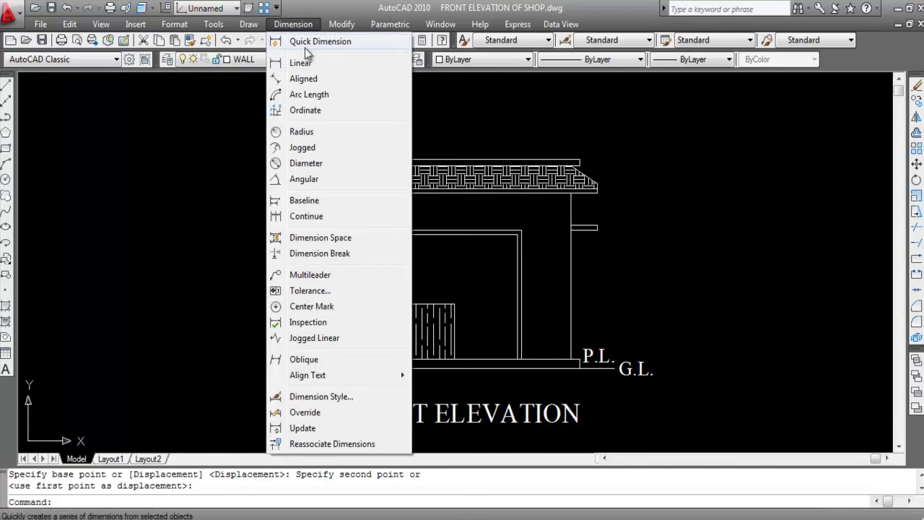
left_click(300, 62)
left_click(511, 160)
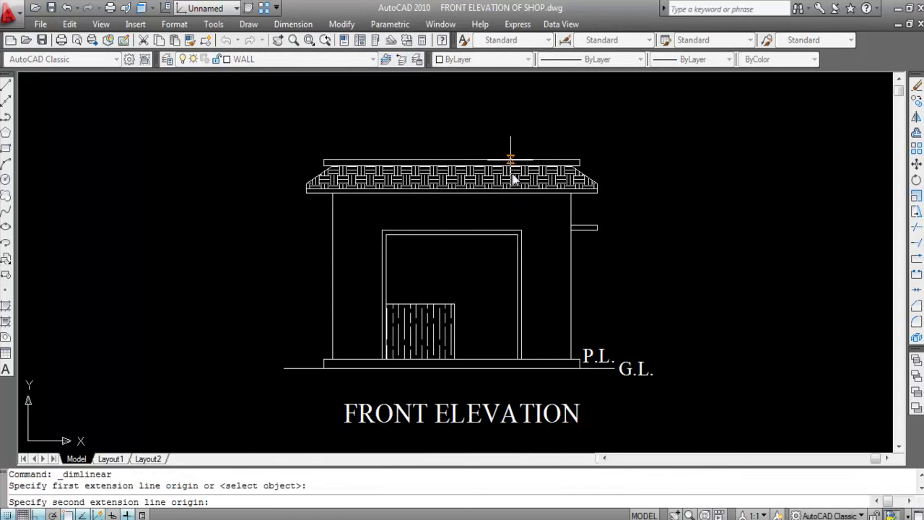
left_click(512, 359)
scroll(515, 251, "up", 4)
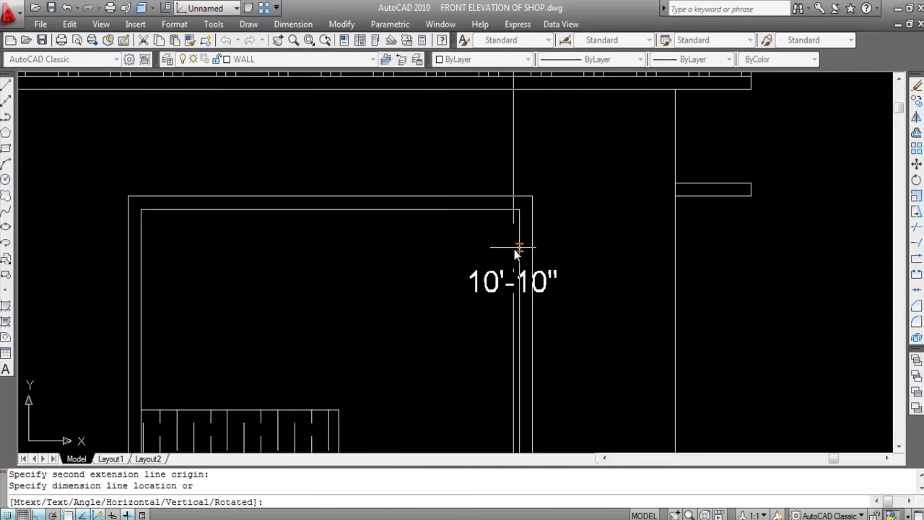
scroll(455, 249, "down", 6)
key("Escape")
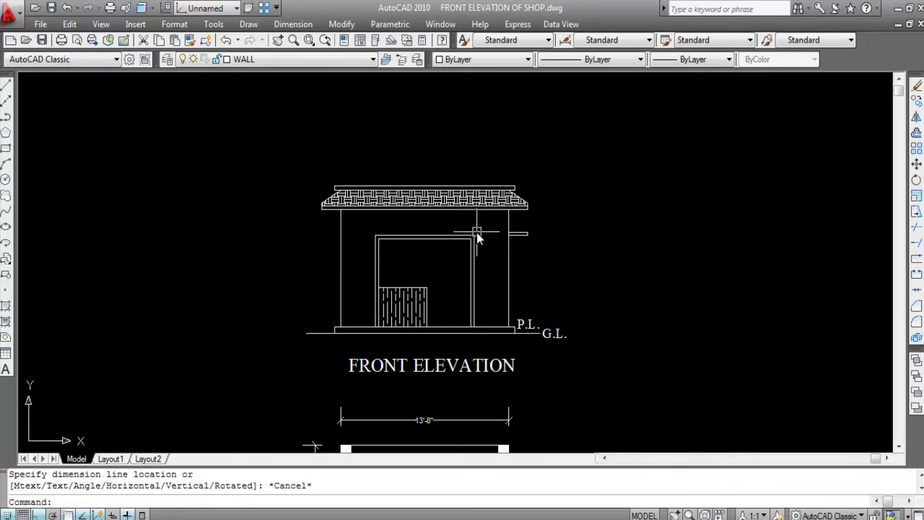
key("Return")
scroll(472, 187, "up", 2)
scroll(473, 186, "up", 3)
left_click(479, 190)
scroll(508, 184, "down", 8)
scroll(514, 282, "up", 8)
scroll(515, 282, "up", 3)
left_click(481, 268)
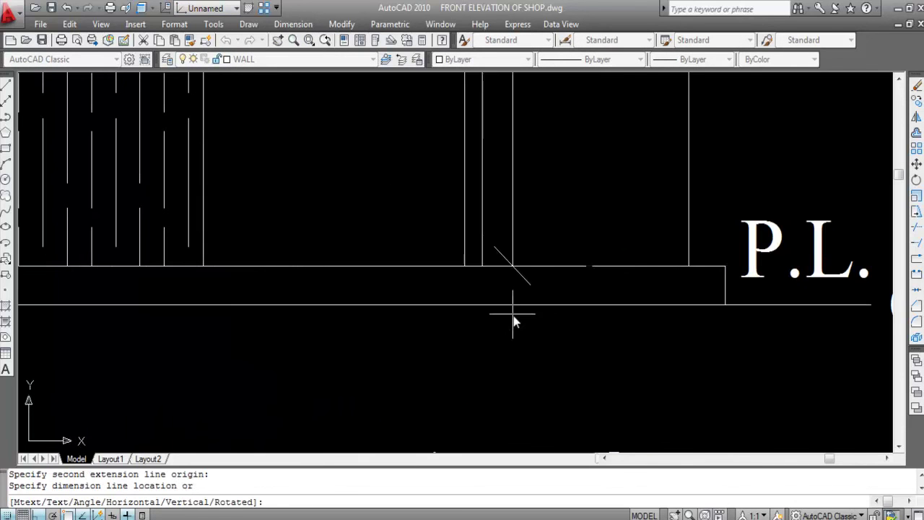
scroll(512, 313, "down", 8)
scroll(524, 215, "up", 4)
scroll(546, 212, "down", 6)
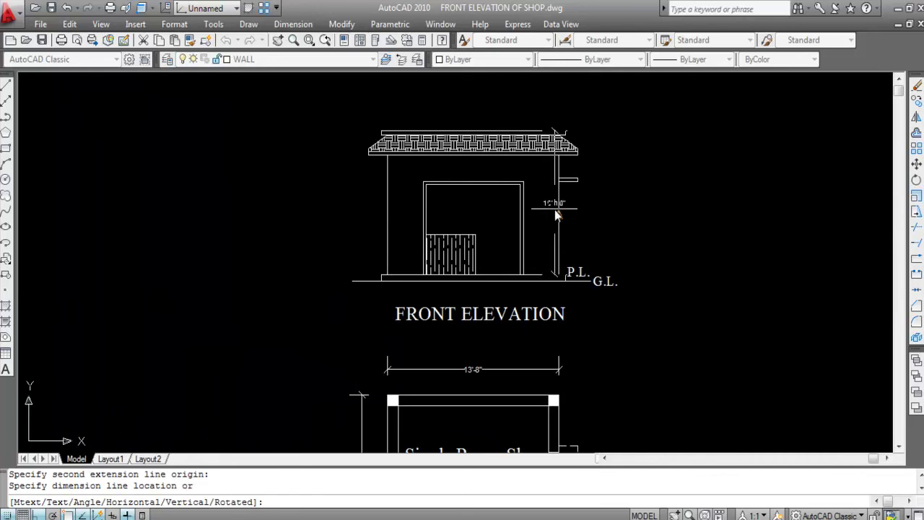
scroll(546, 150, "up", 3)
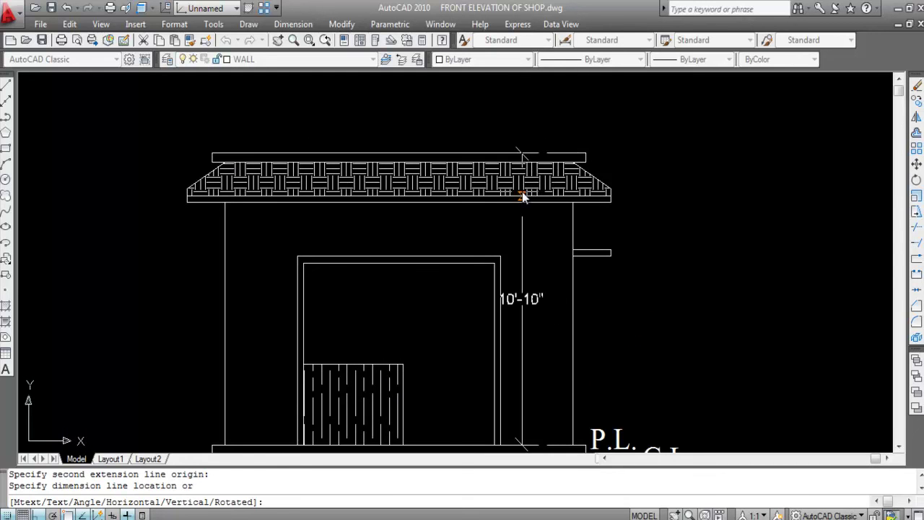
key("Escape")
scroll(518, 177, "up", 3)
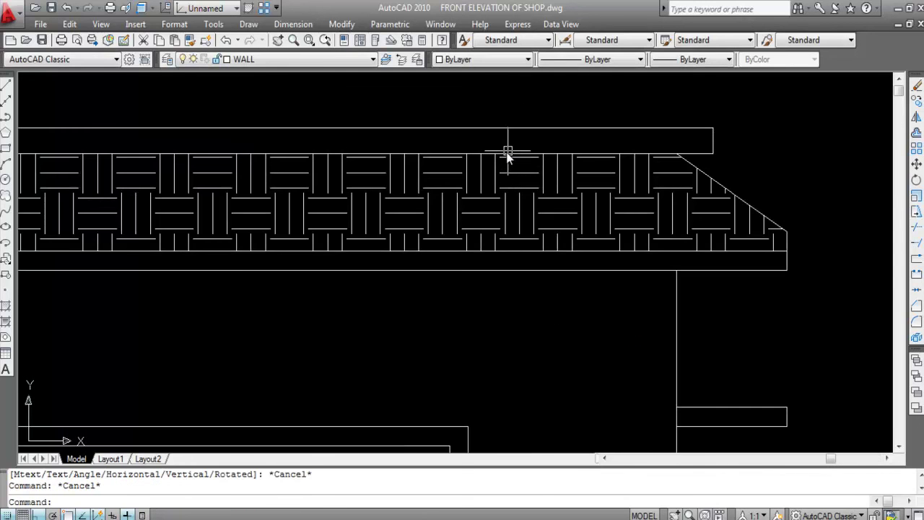
key("Return")
key("Return")
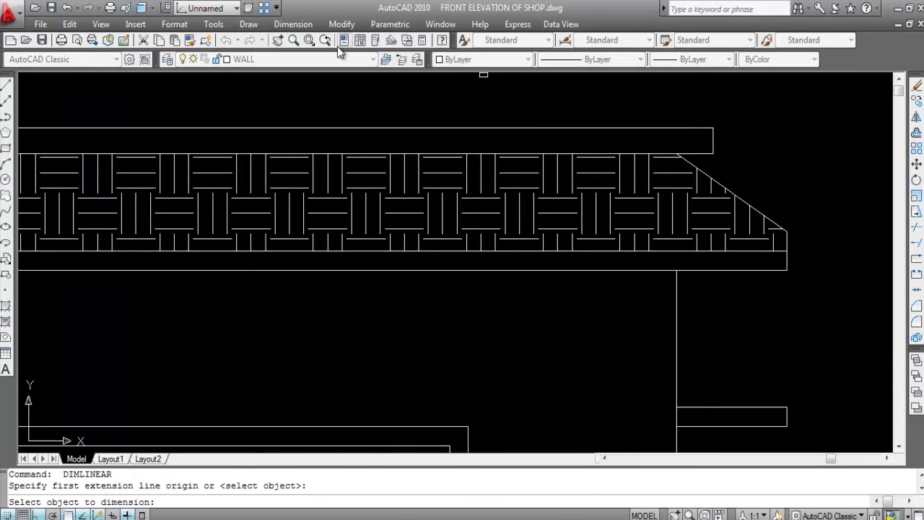
key("Escape")
- Dimension the wall height from roof top to plinth base as 10'-6" beside the wall
left_click(296, 25)
left_click(299, 62)
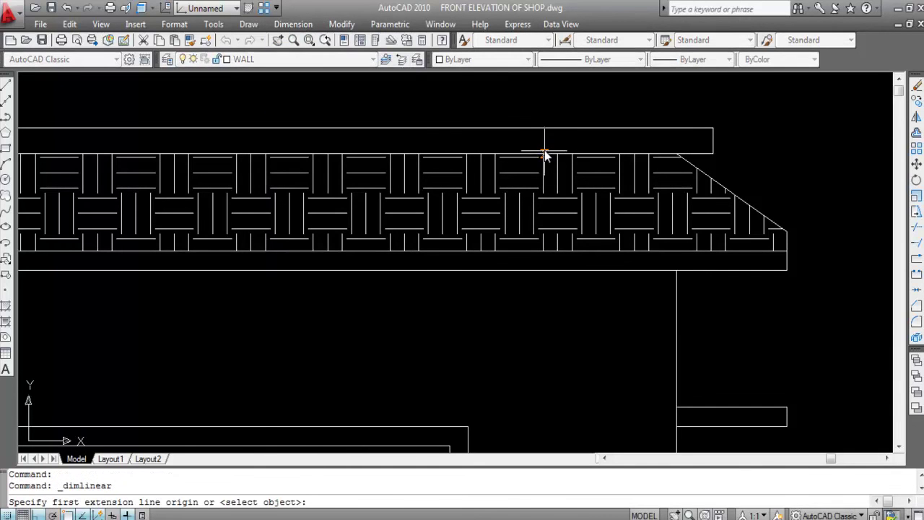
left_click(542, 152)
scroll(545, 148, "down", 6)
scroll(552, 309, "up", 1)
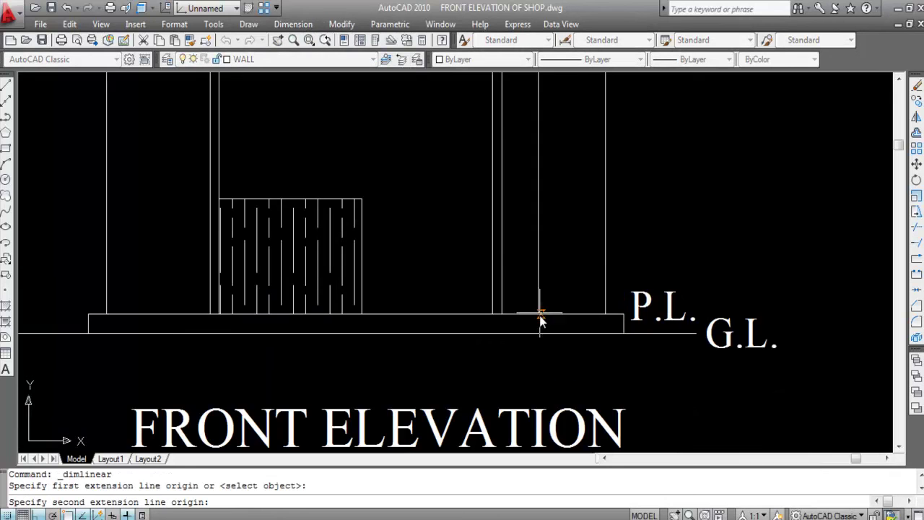
left_click(542, 313)
scroll(544, 226, "down", 3)
scroll(543, 216, "up", 3)
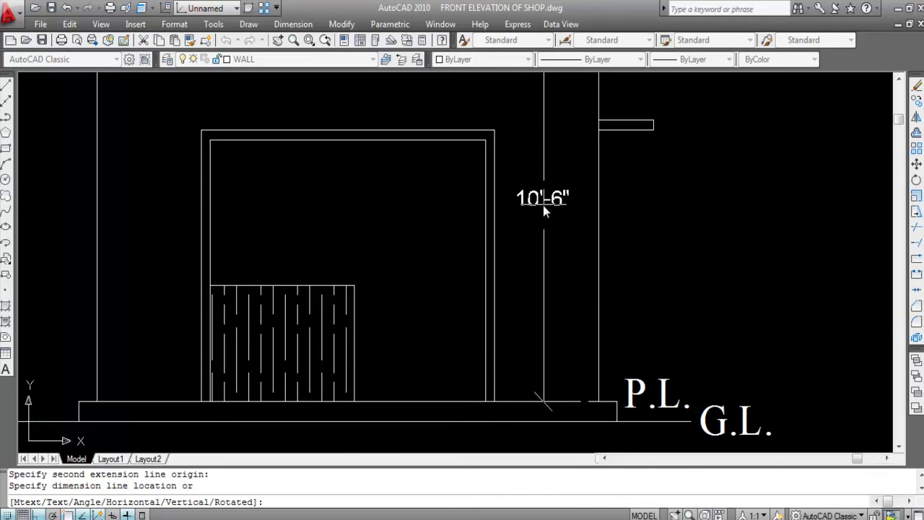
left_click(543, 204)
scroll(546, 224, "down", 4)
- Attempt two roof-edge linear dimensions and cancel both without placing them
key("Return")
scroll(546, 231, "up", 6)
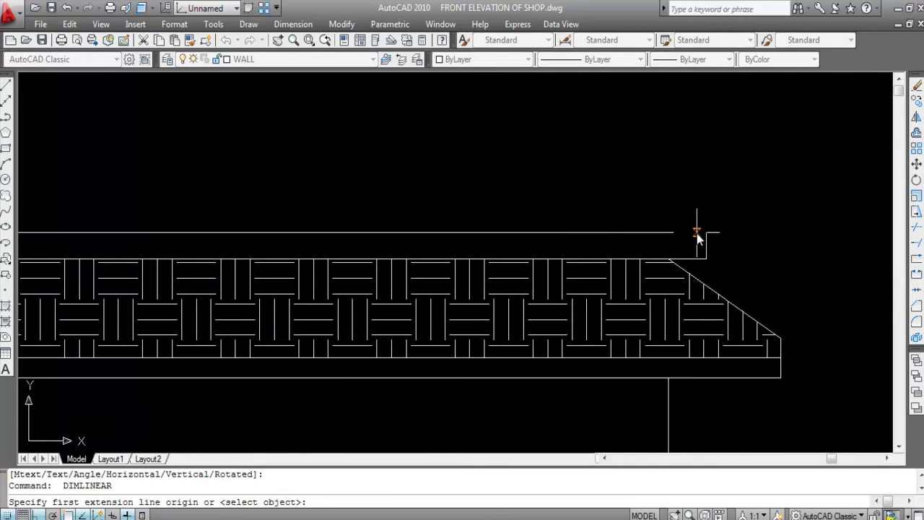
left_click(705, 233)
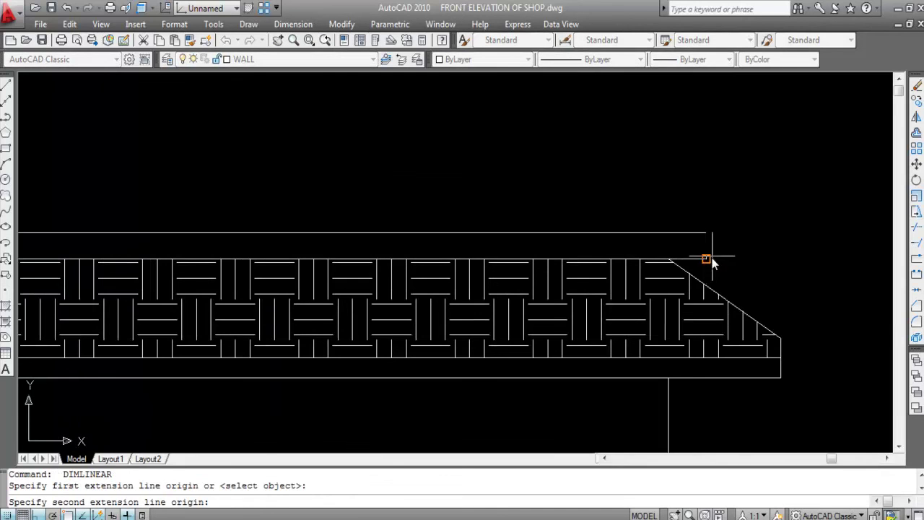
left_click(706, 259)
scroll(719, 253, "up", 3)
scroll(715, 249, "down", 6)
key("Escape")
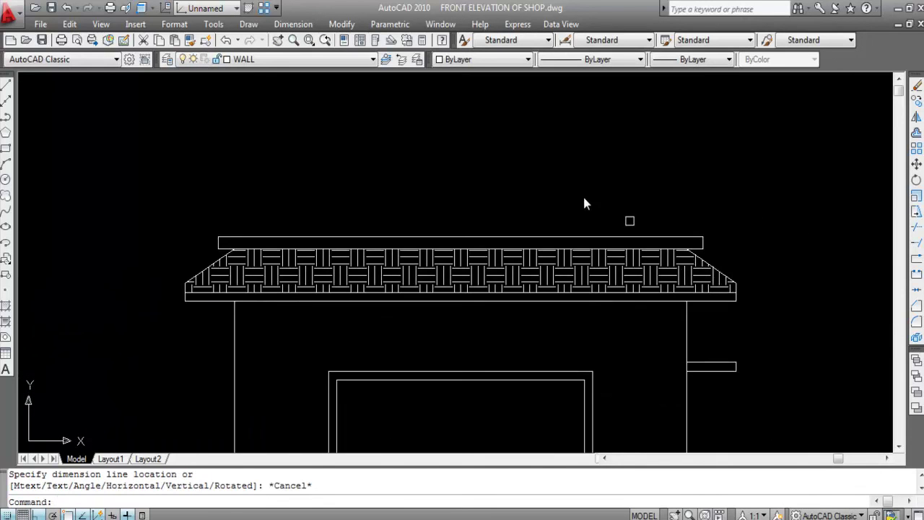
scroll(590, 223, "down", 5)
scroll(590, 223, "up", 4)
key("Return")
scroll(589, 223, "up", 2)
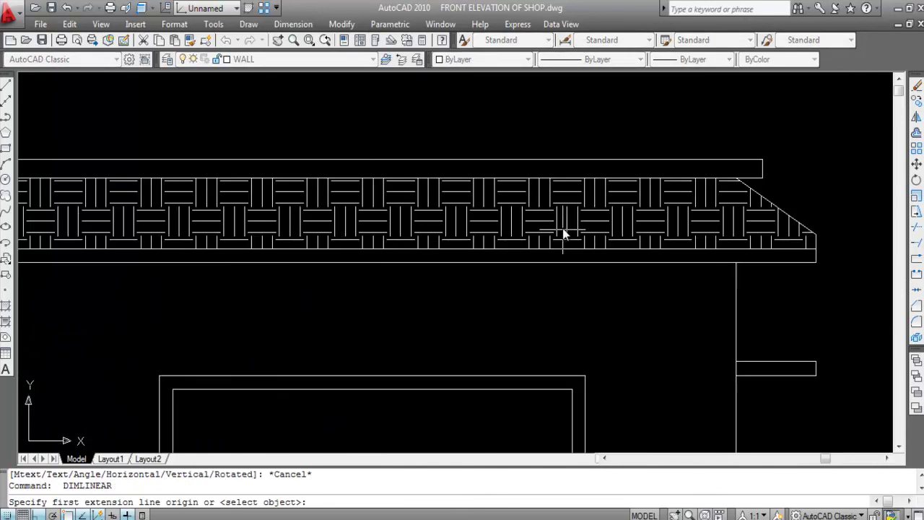
left_click(564, 179)
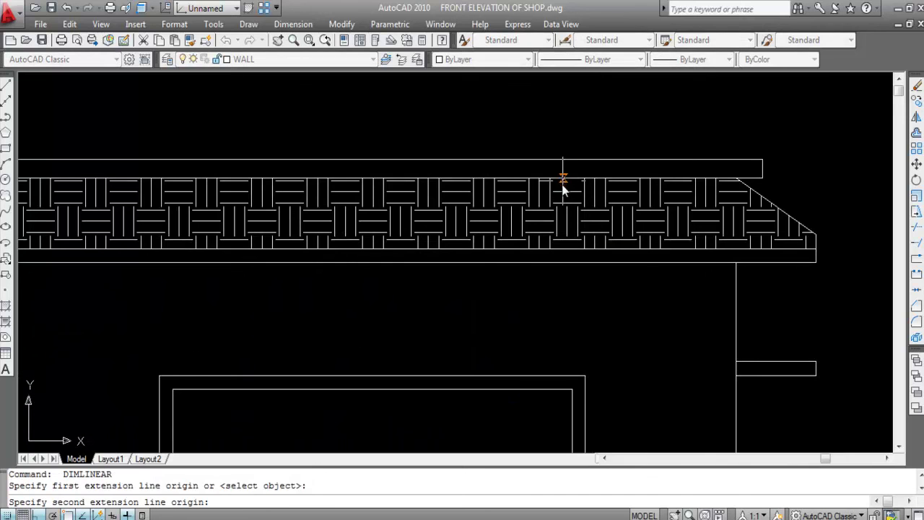
left_click(570, 259)
scroll(538, 220, "up", 3)
scroll(535, 218, "down", 4)
key("Escape")
scroll(549, 231, "down", 5)
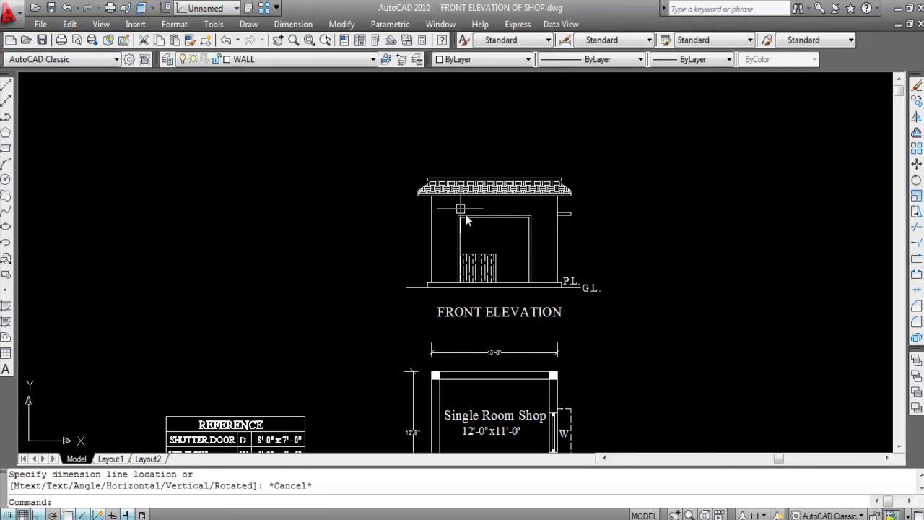
- Start a 7' dimension from the wall corner to the P.L. mark, then cancel it
key("Return")
scroll(548, 229, "up", 3)
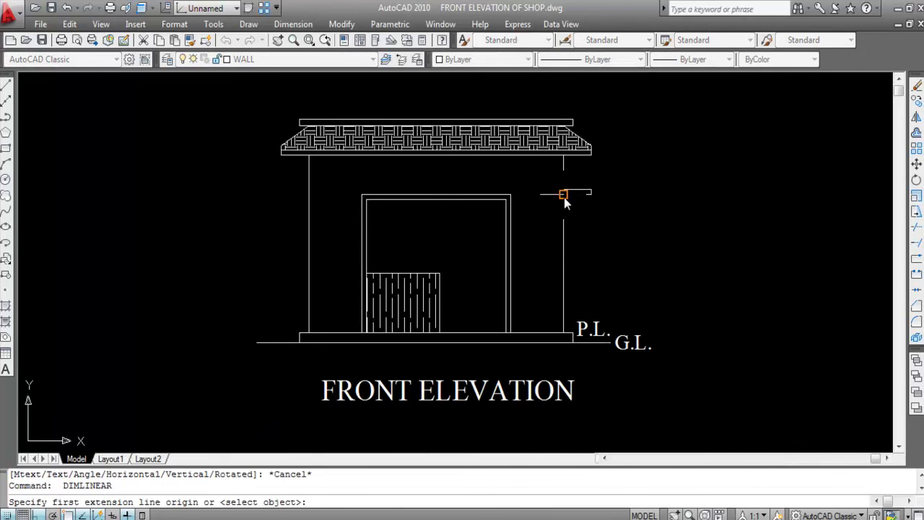
left_click(564, 193)
left_click(563, 333)
scroll(530, 273, "up", 4)
scroll(530, 273, "down", 5)
key("Escape")
scroll(540, 211, "down", 2)
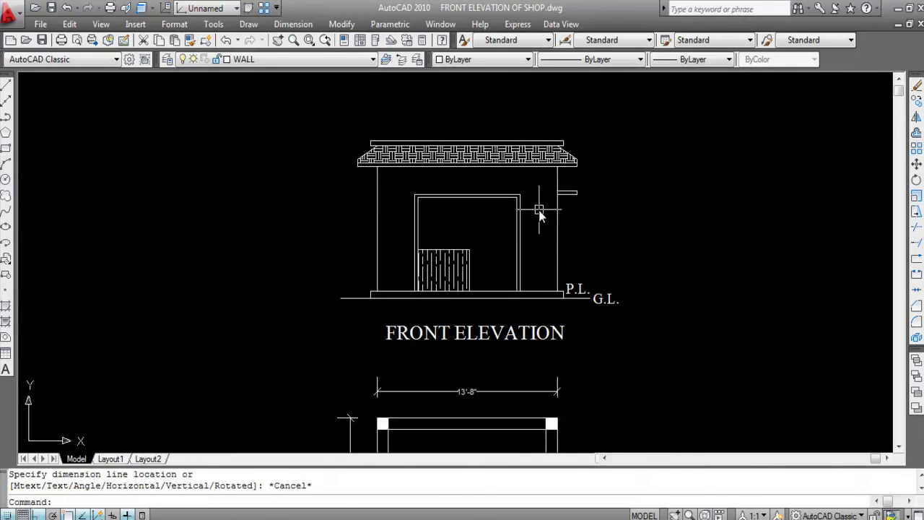
scroll(540, 211, "down", 5)
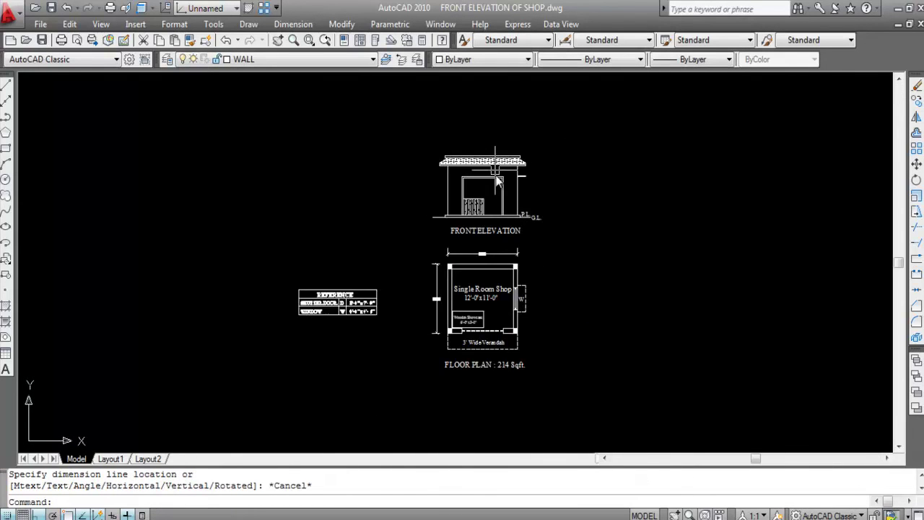
scroll(505, 188, "up", 4)
scroll(520, 182, "up", 2)
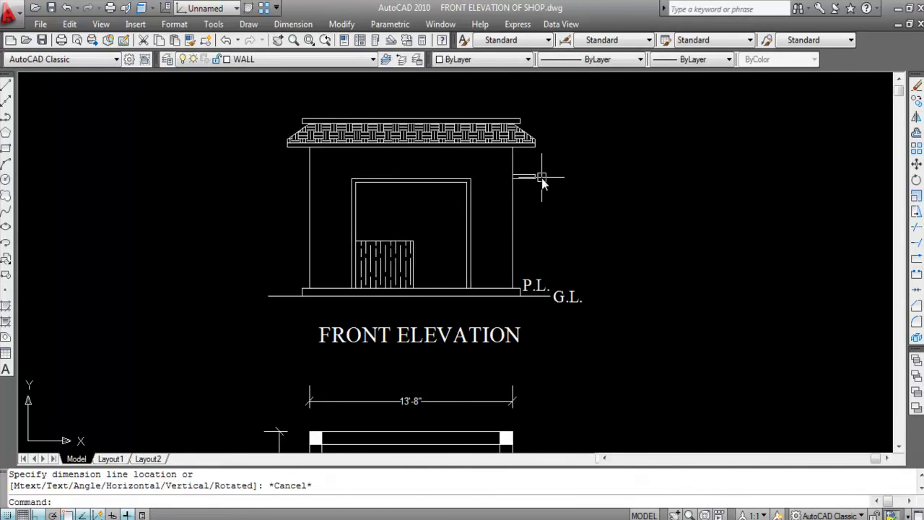
scroll(559, 184, "down", 2)
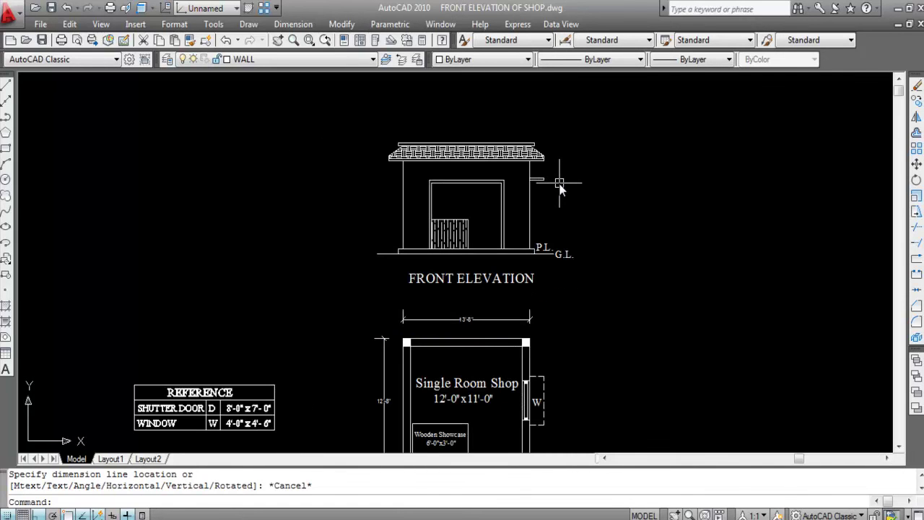
scroll(560, 186, "down", 1)
scroll(473, 216, "up", 3)
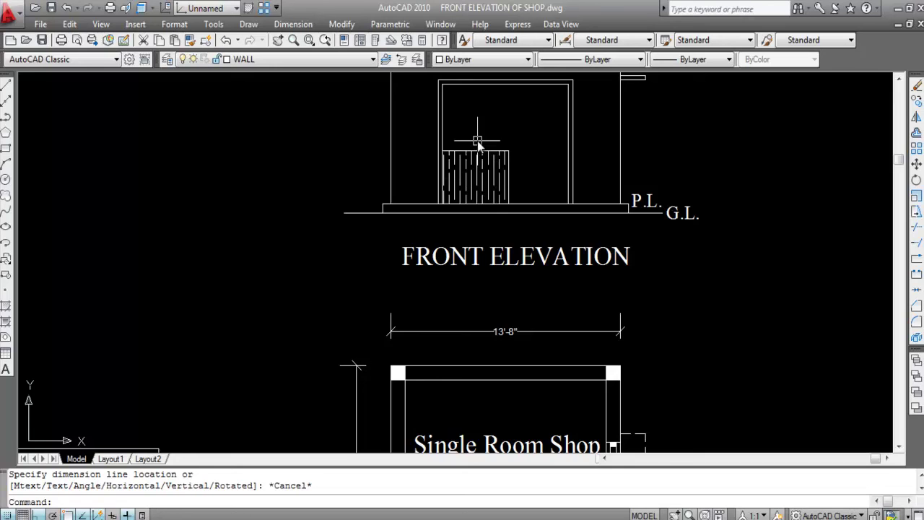
scroll(479, 144, "down", 4)
scroll(475, 312, "up", 4)
scroll(476, 309, "down", 4)
scroll(491, 170, "up", 4)
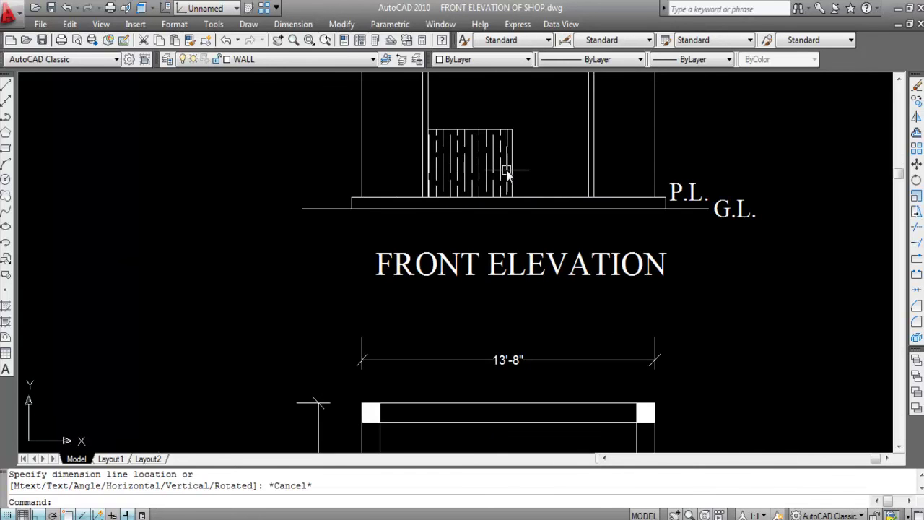
scroll(505, 176, "down", 4)
mouse_move(557, 365)
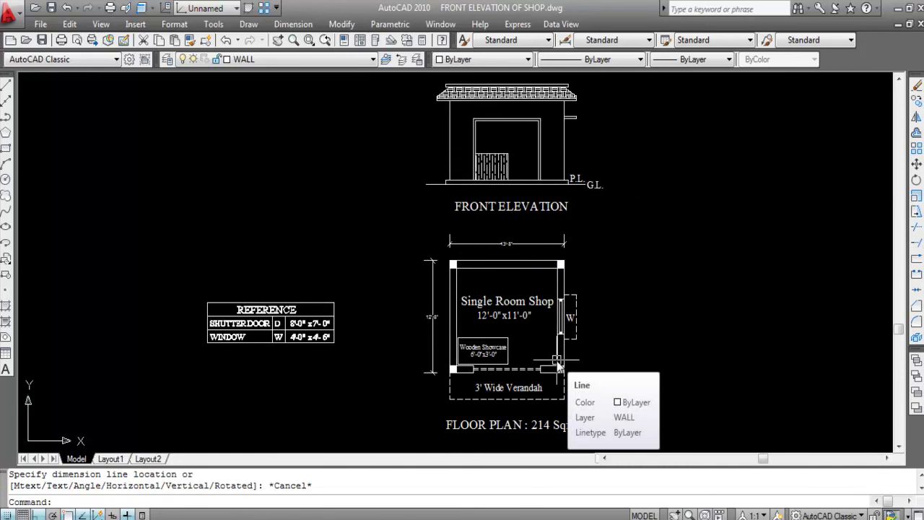
scroll(468, 353, "up", 3)
mouse_move(543, 379)
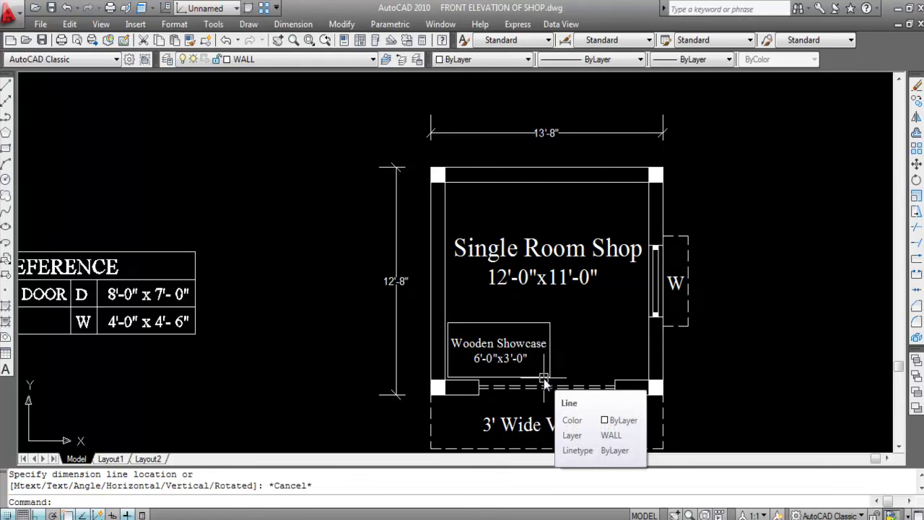
scroll(543, 378, "down", 4)
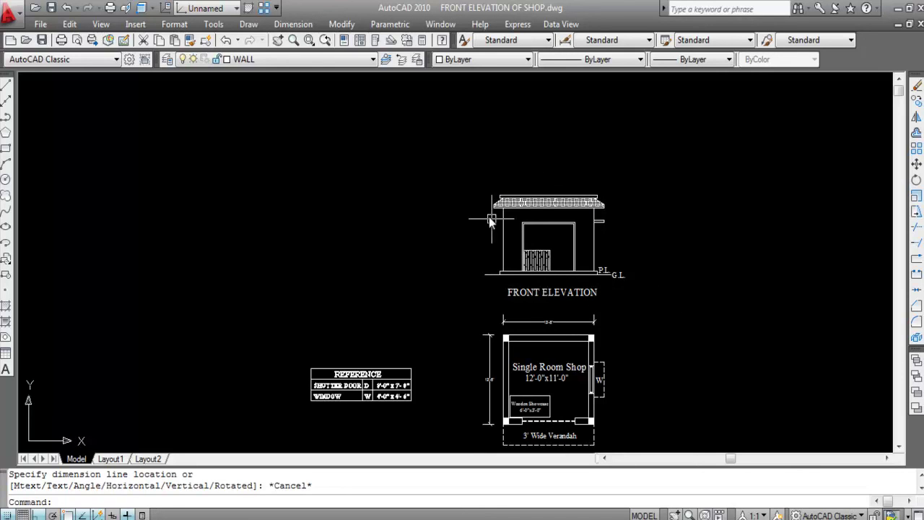
scroll(577, 296, "down", 2)
scroll(573, 291, "up", 3)
scroll(487, 263, "down", 3)
scroll(489, 292, "up", 2)
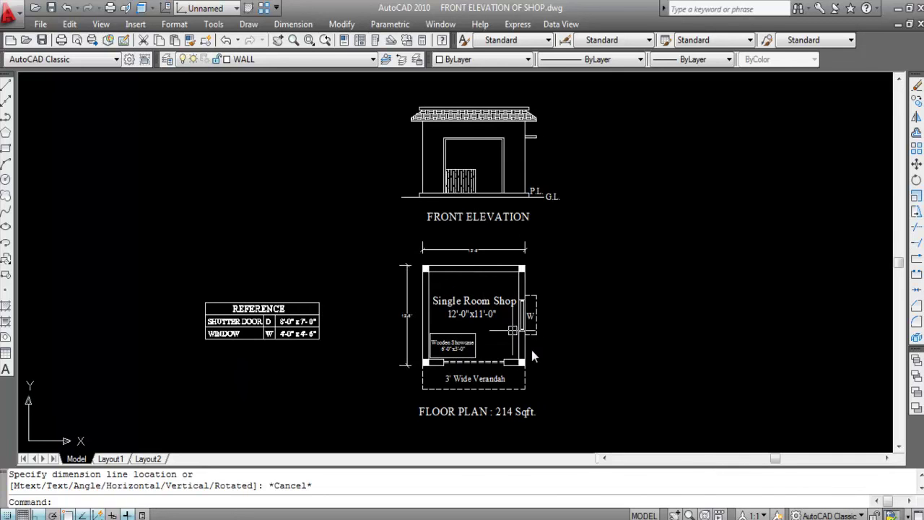